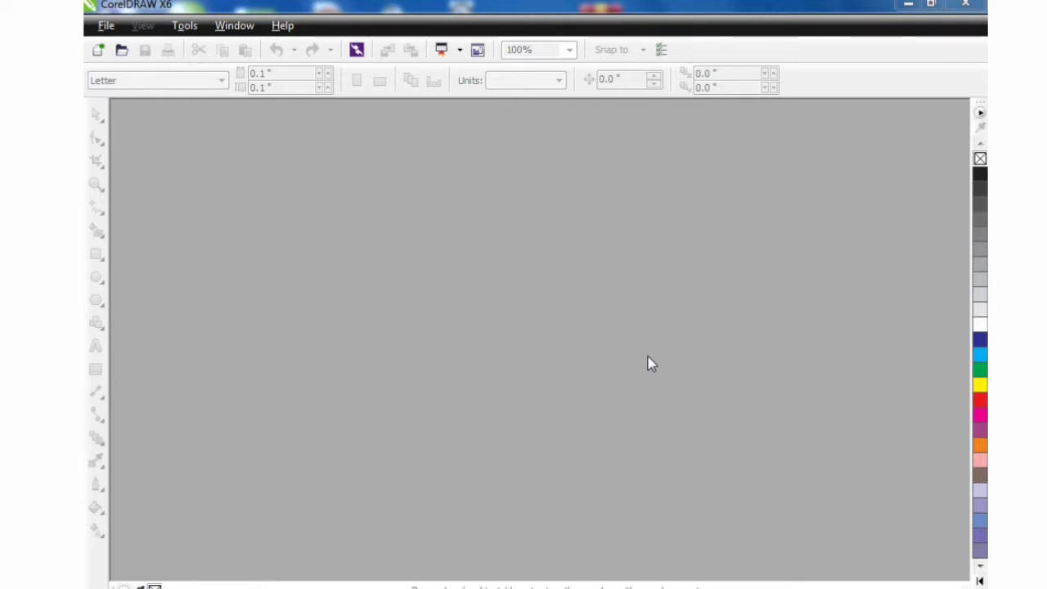
- Create a new Letter-size document in inches with portrait orientation, 8.5 in wide by 11 in high
left_click(106, 26)
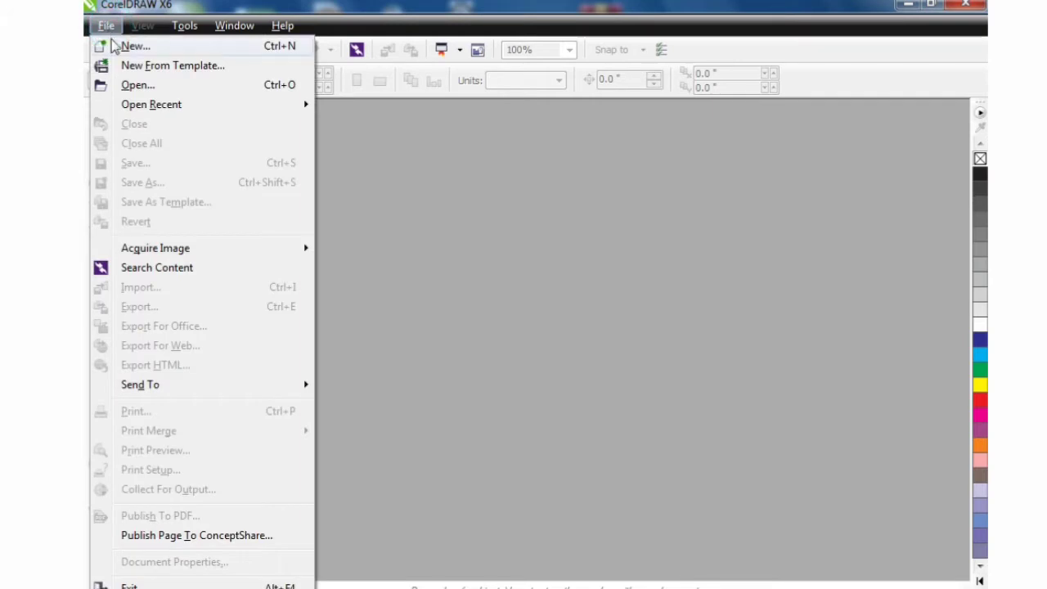
left_click(146, 50)
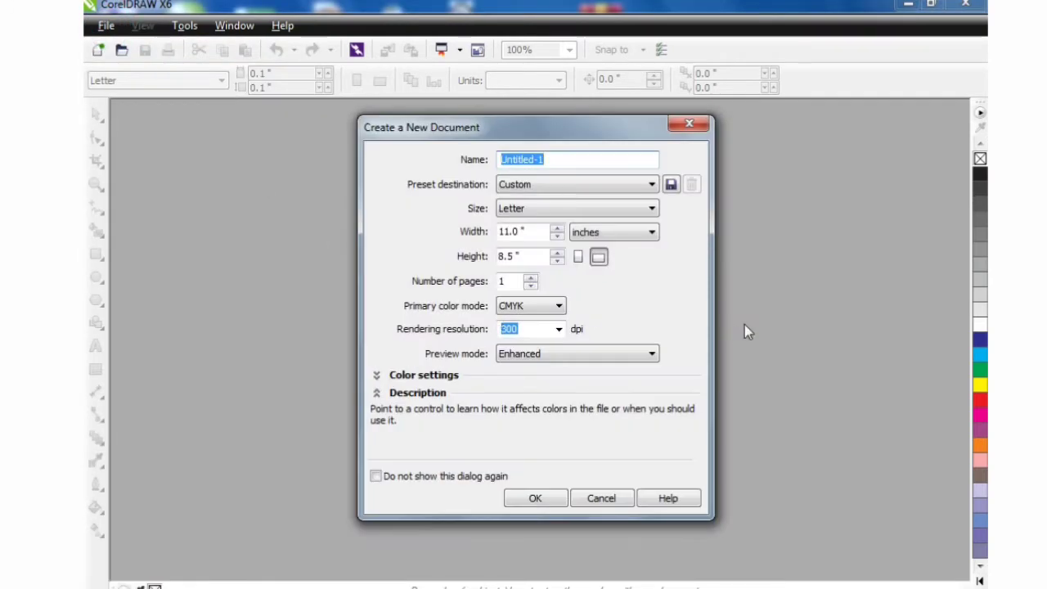
left_click(533, 232)
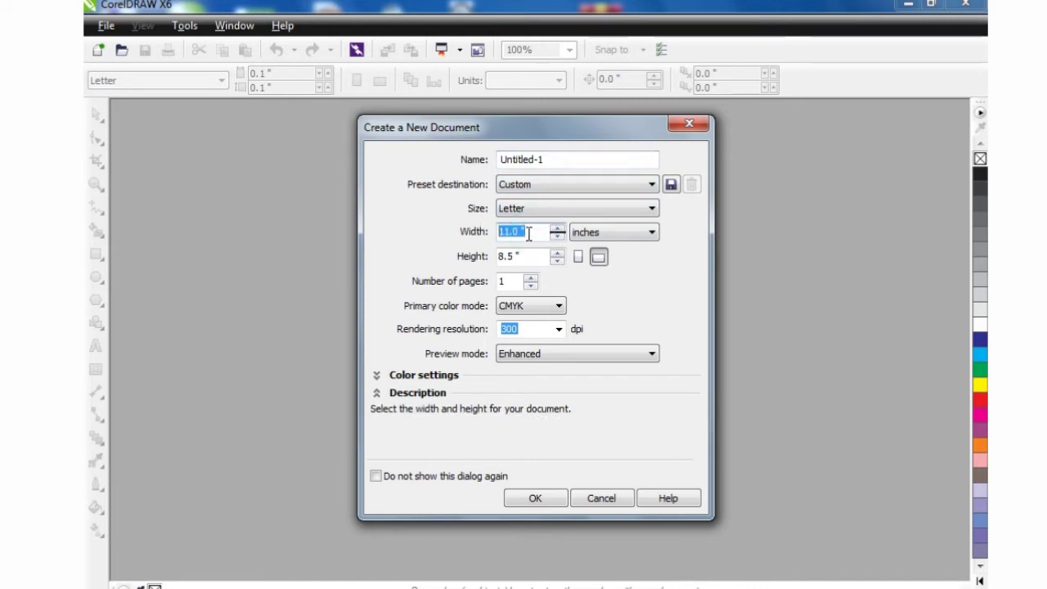
left_click(609, 233)
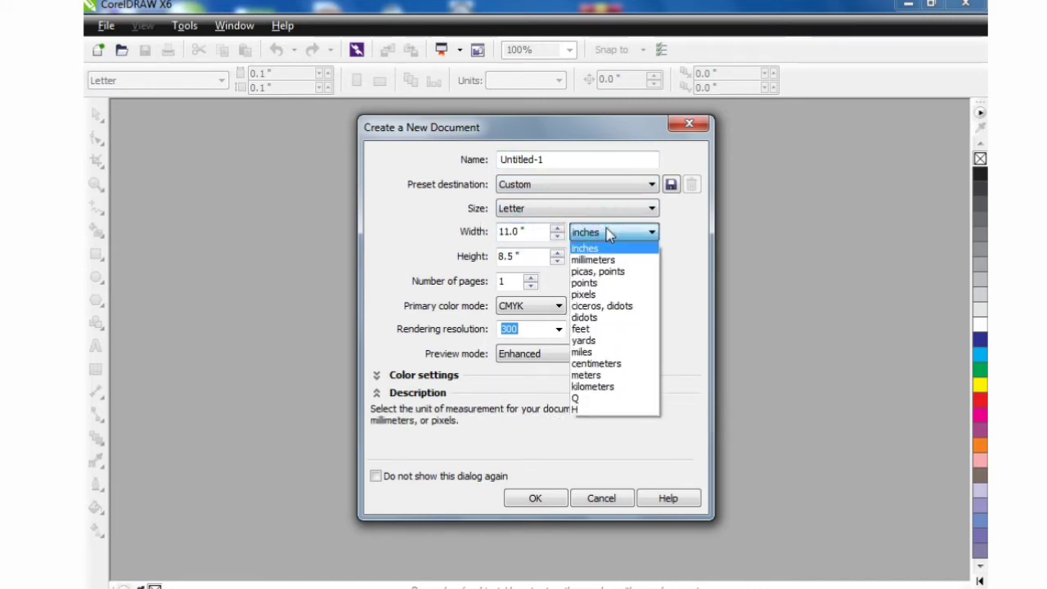
left_click(609, 233)
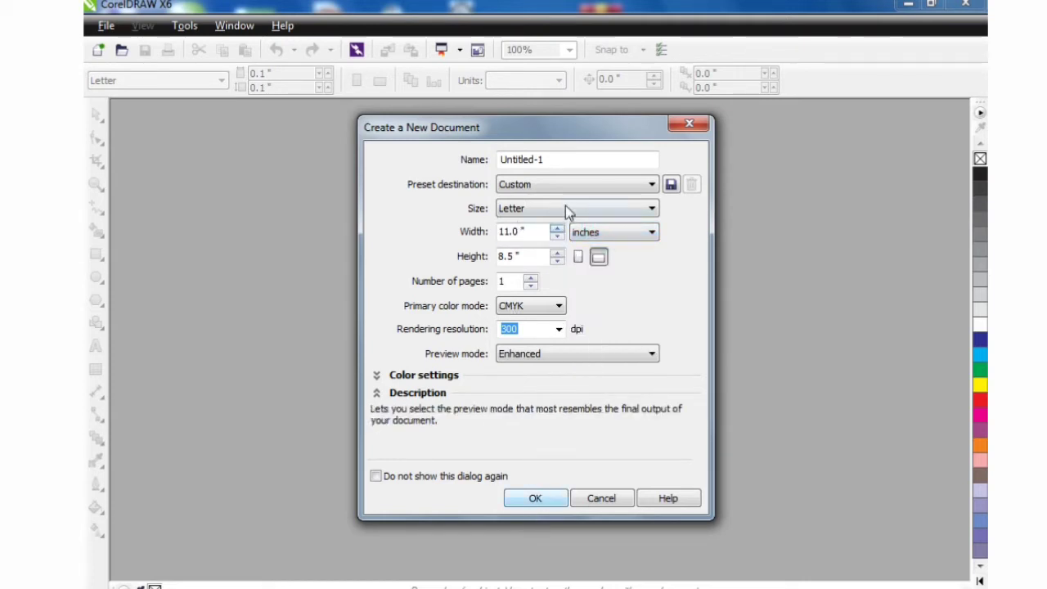
left_click(577, 256)
left_click(541, 497)
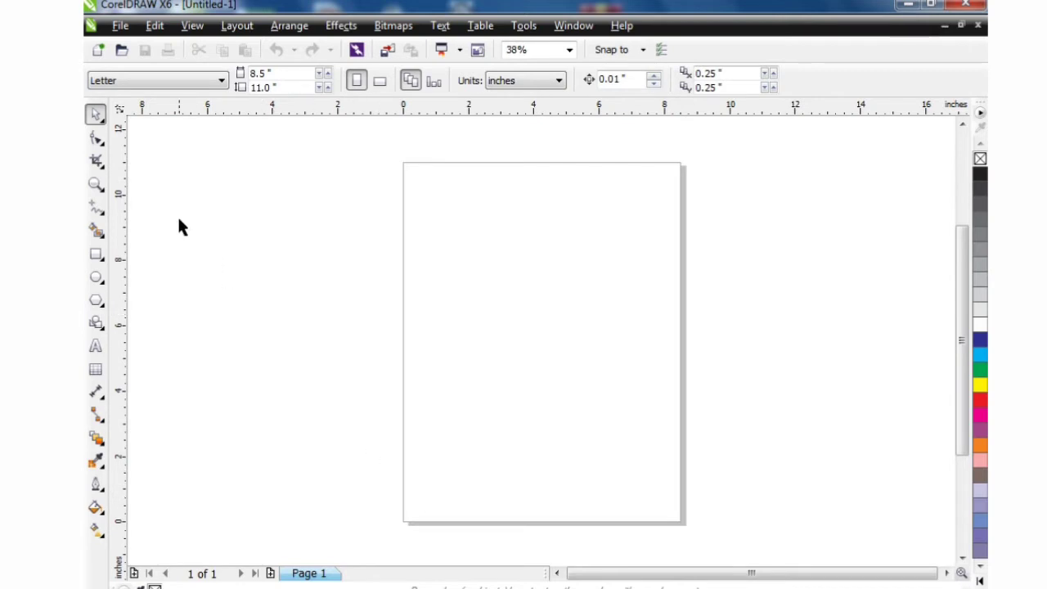
- Draw a rectangle about 8.49 by 10.98 in that covers the whole page
left_click(95, 253)
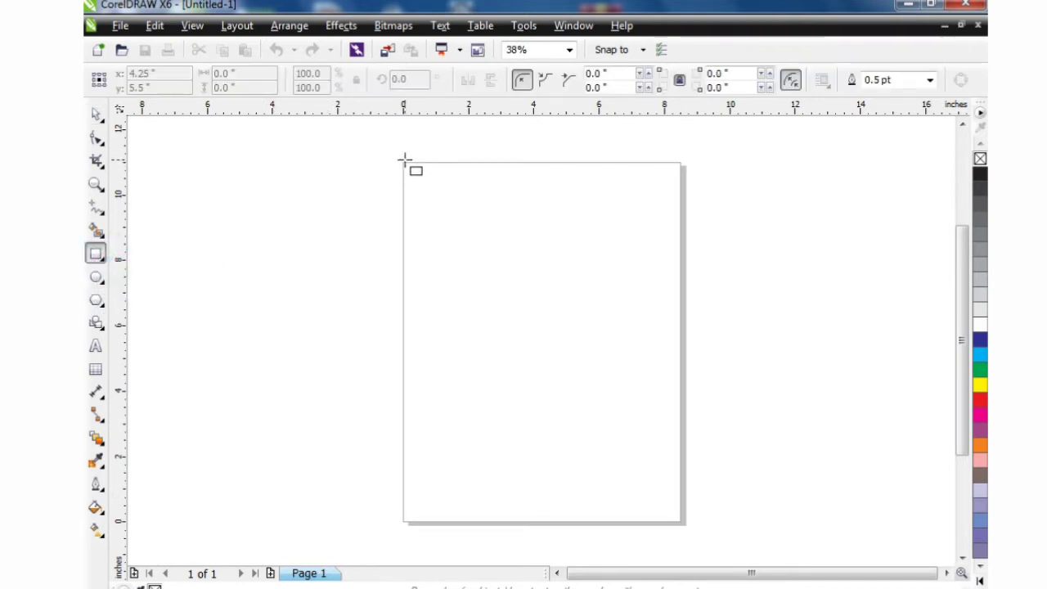
left_click_drag(405, 159, 682, 521)
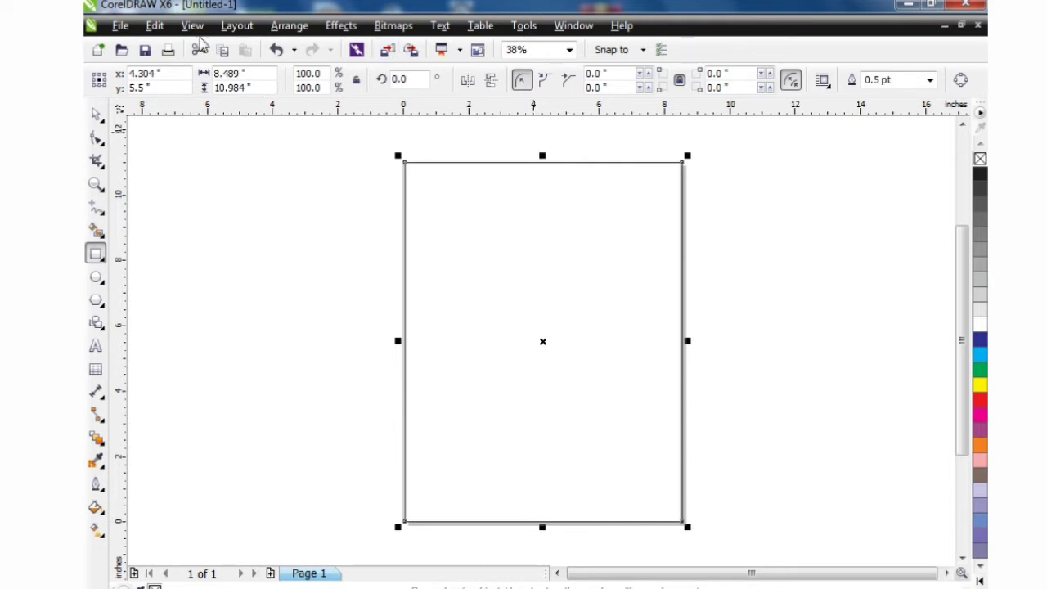
left_click(97, 115)
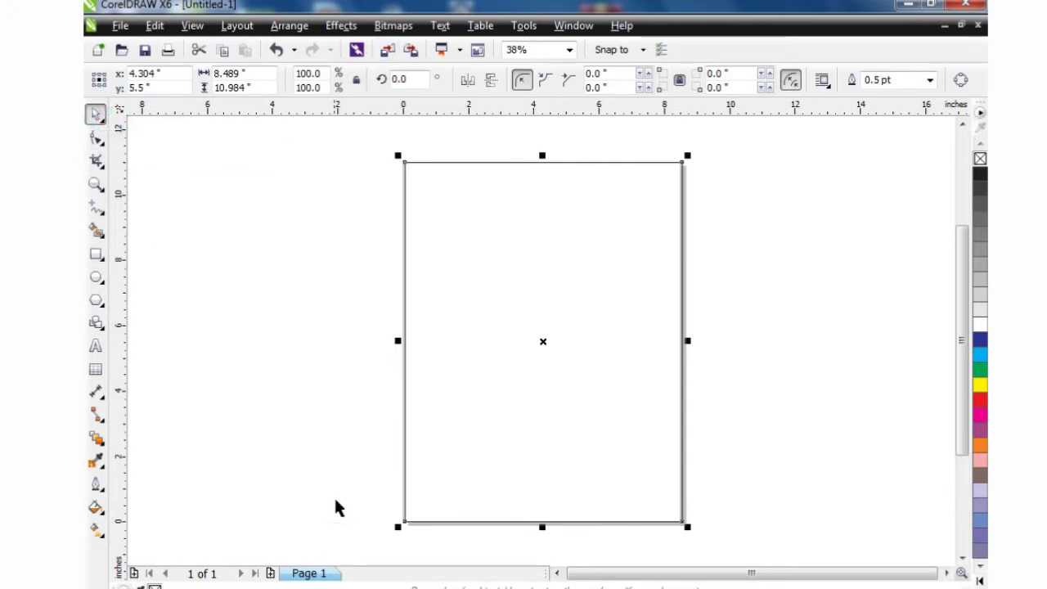
- Move the page-size rectangle off the page into the empty area to its upper left
left_click(268, 317)
scroll(682, 430, "down", 2)
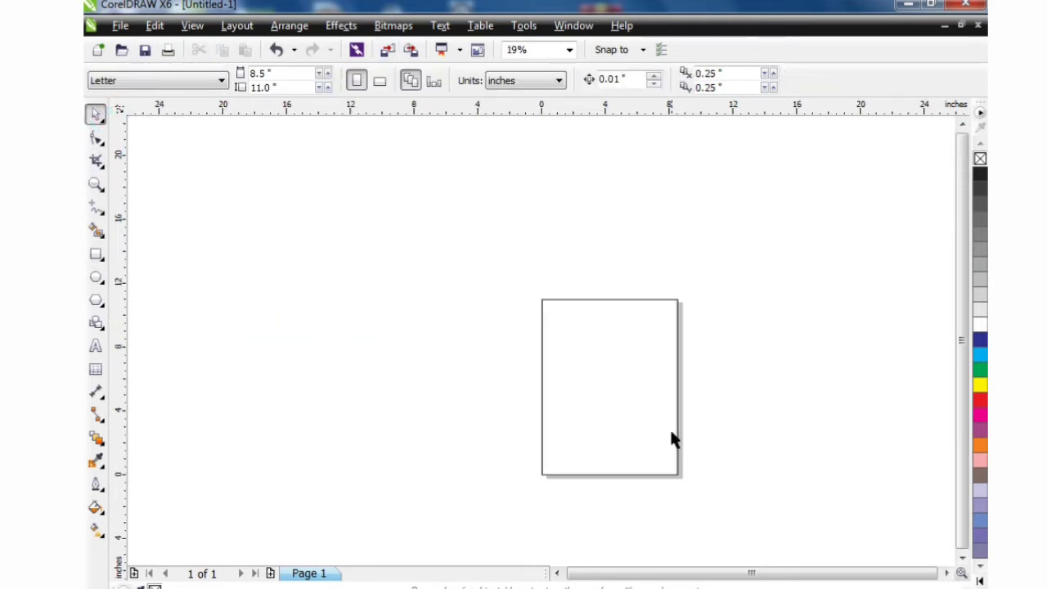
left_click_drag(612, 372, 335, 272)
scroll(237, 274, "up", 2)
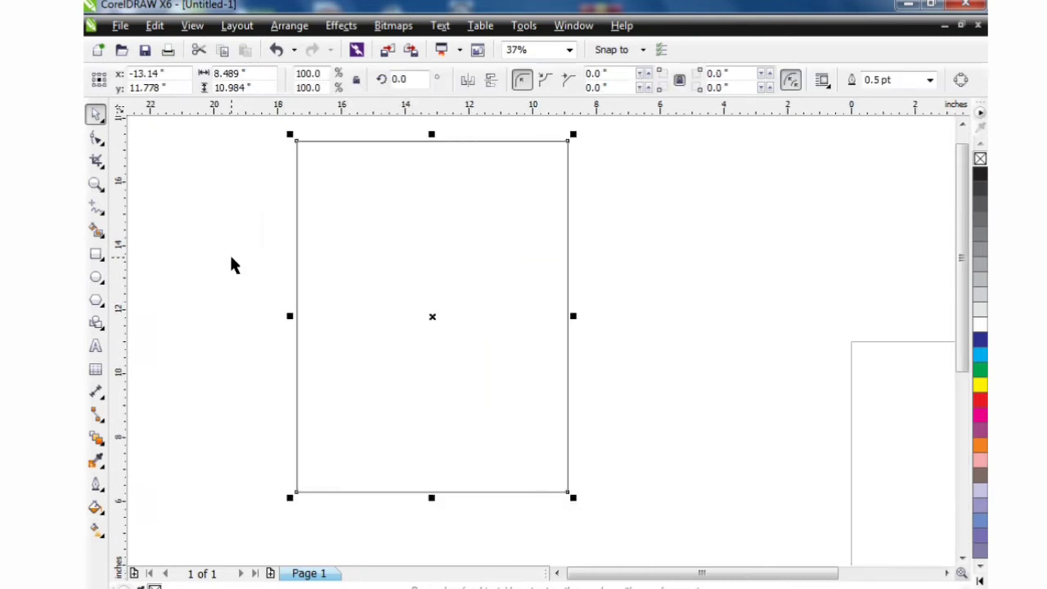
left_click(664, 327)
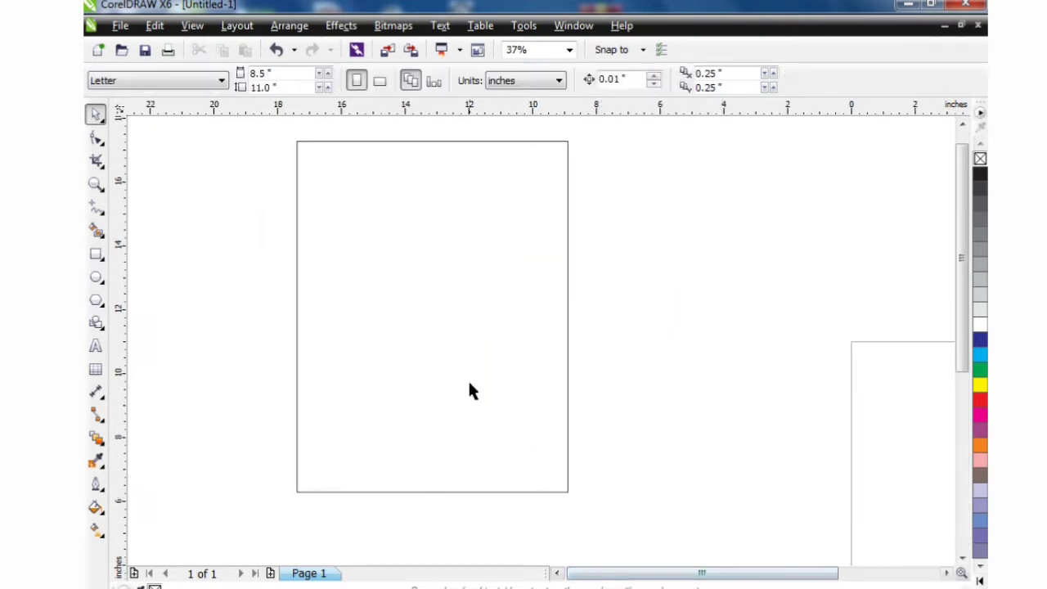
- Make a copy of the rectangle squashed down to a strip about 1.24 in high along its bottom edge
left_click(393, 210)
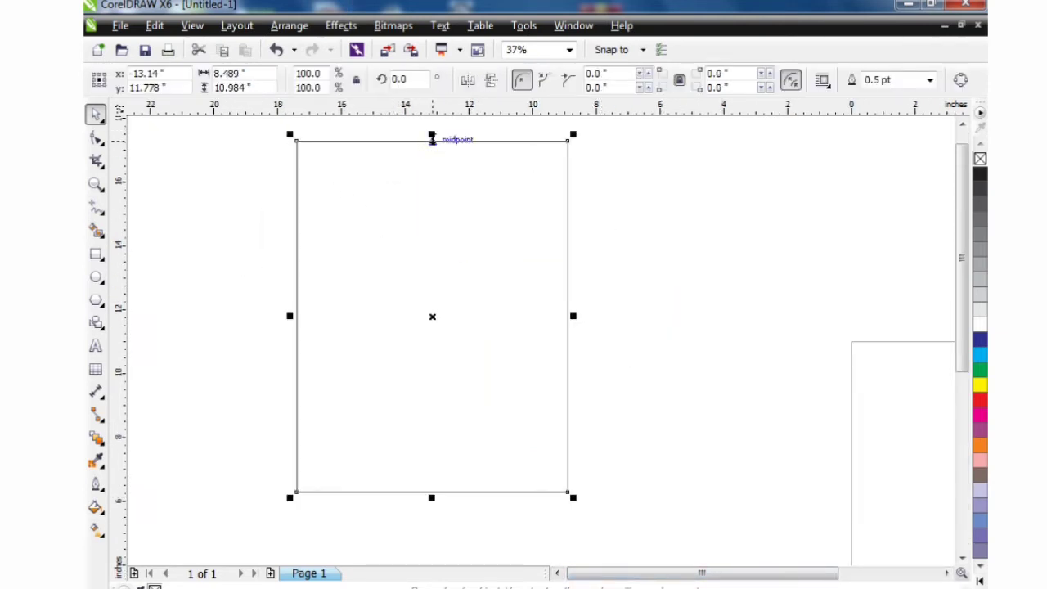
left_click_drag(432, 133, 456, 446)
left_click(690, 323)
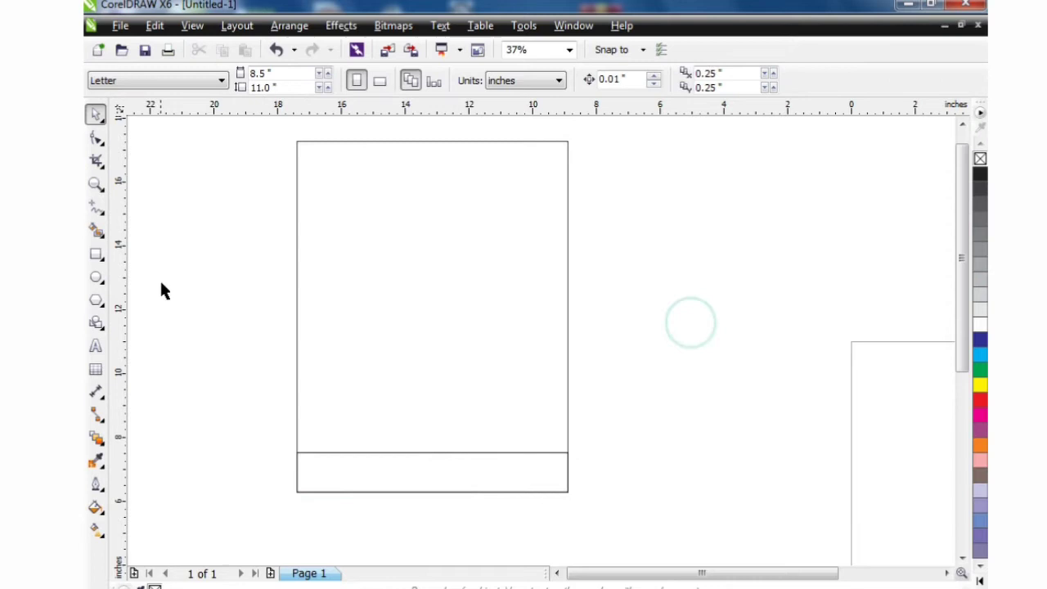
- Draw a five-sided polygon about 3.7 by 2.8 in between the large rectangle and the page
left_click(96, 301)
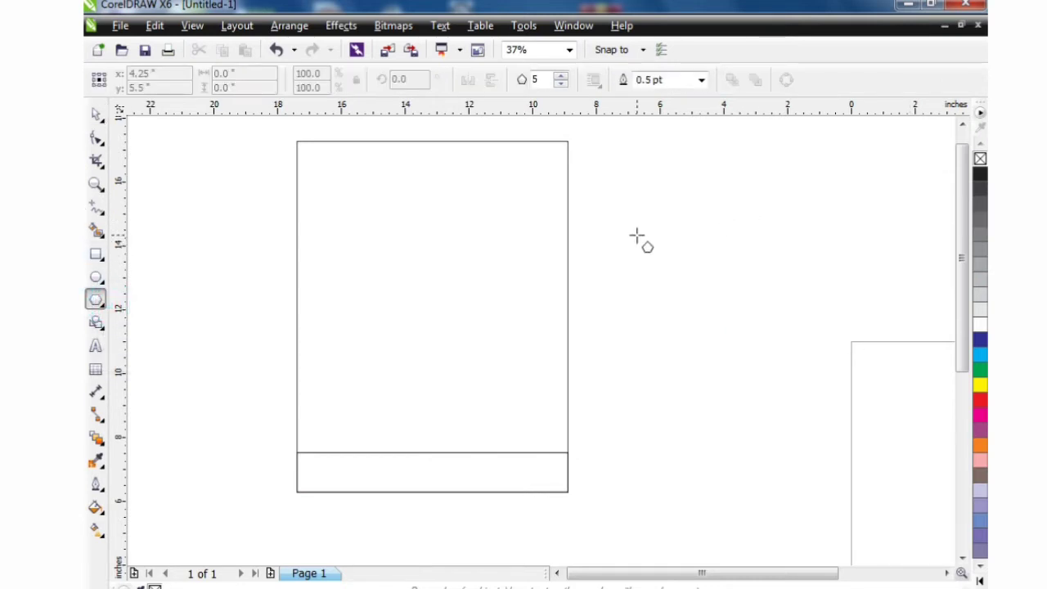
left_click_drag(637, 236, 780, 351)
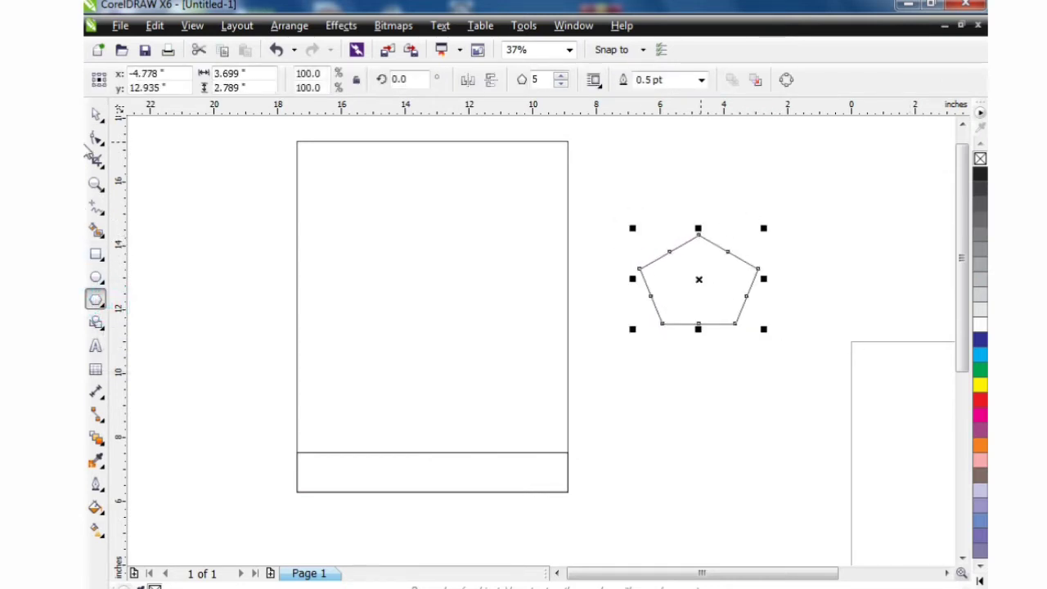
left_click(96, 114)
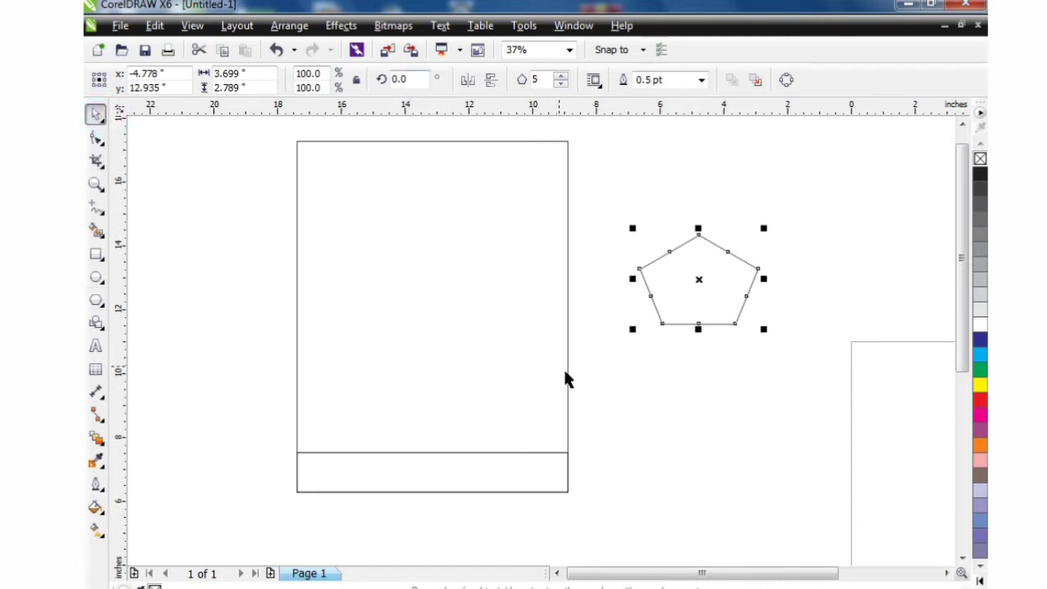
- Make a copy of the pentagon rotated about 180 degrees around its centre
left_click(709, 271)
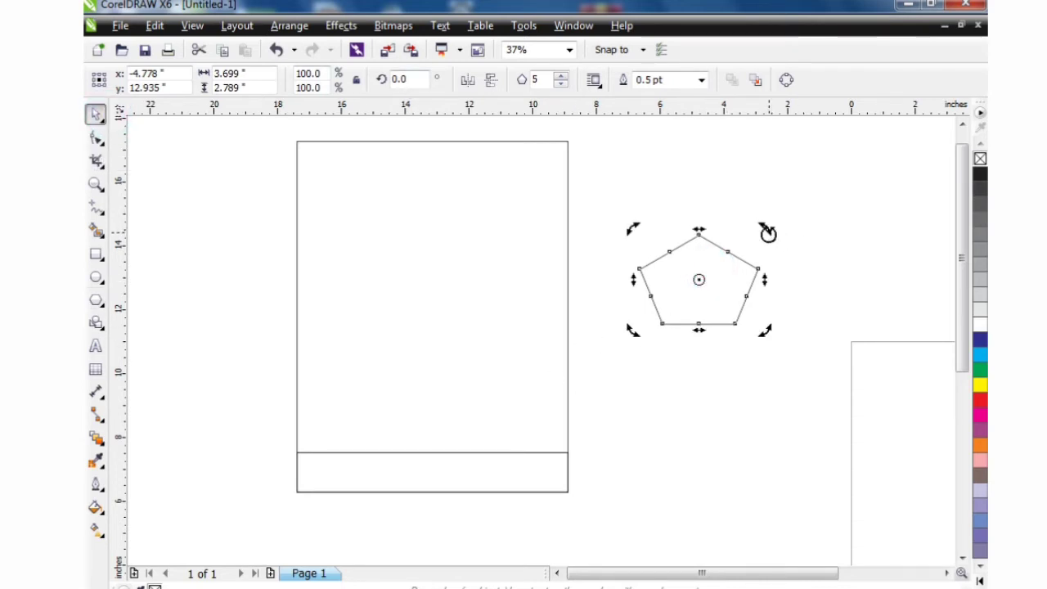
left_click_drag(767, 232, 622, 338)
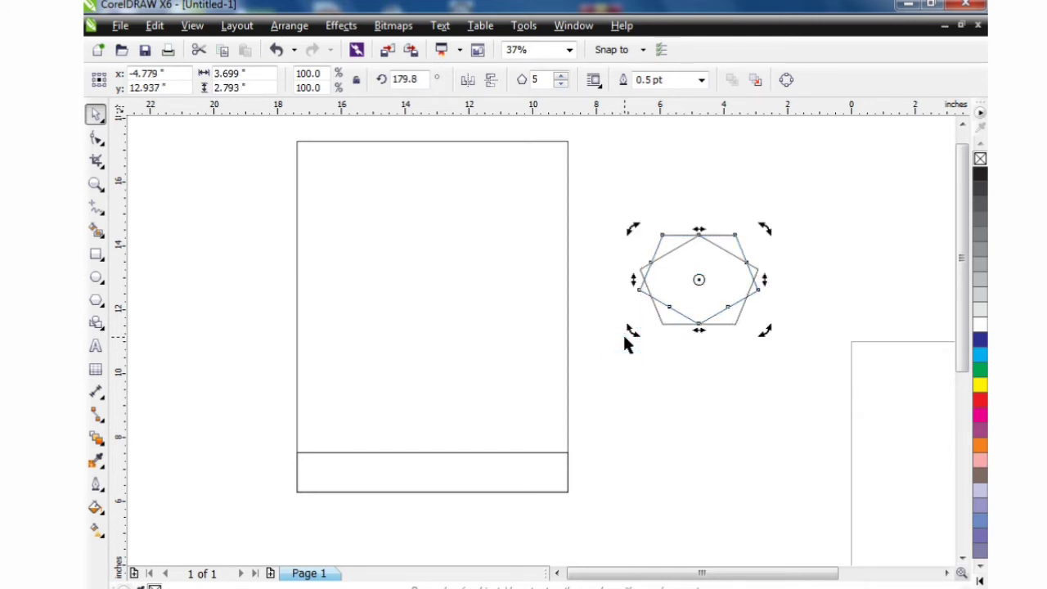
left_click(224, 192)
- Nudge the rotated pentagon copy down about 0.45 in so the two pentagons form an even star outline
left_click(697, 279)
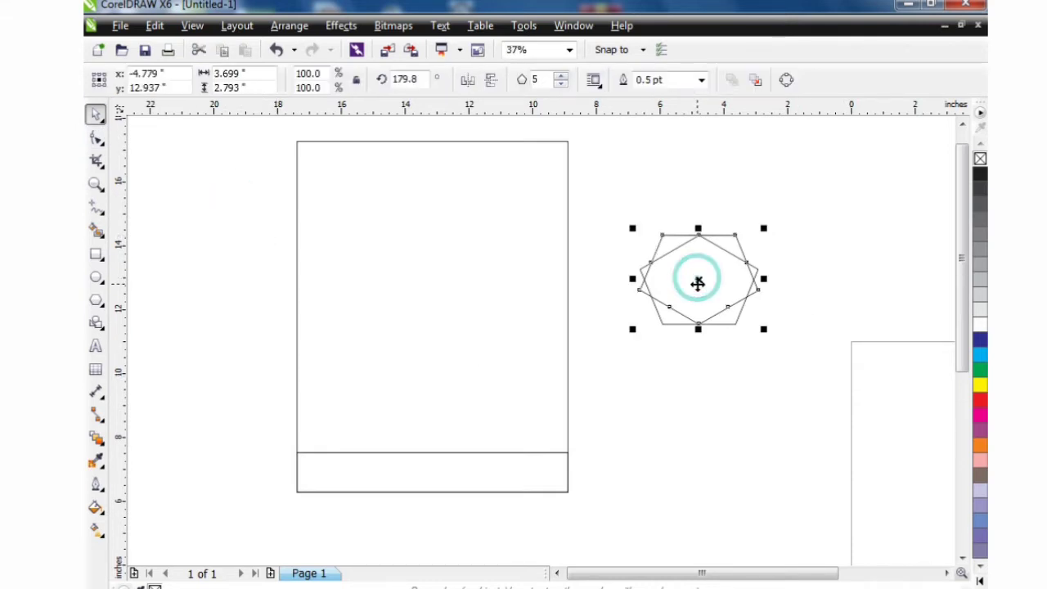
key("Down")
key("Down")
key("Down")
key("Down")
key("Down")
key("Down")
key("Down")
key("Down")
key("Down")
key("Down")
key("Down")
key("Down")
key("Down")
key("Down")
key("Down")
key("Down")
key("Down")
key("Down")
key("Down")
key("Down")
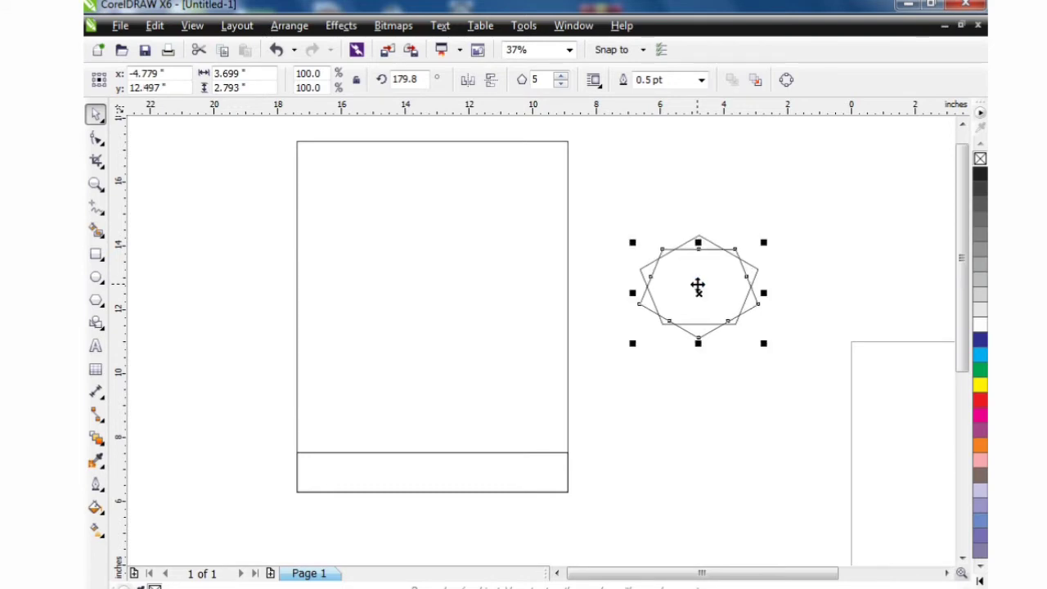
key("Down")
left_click(740, 485)
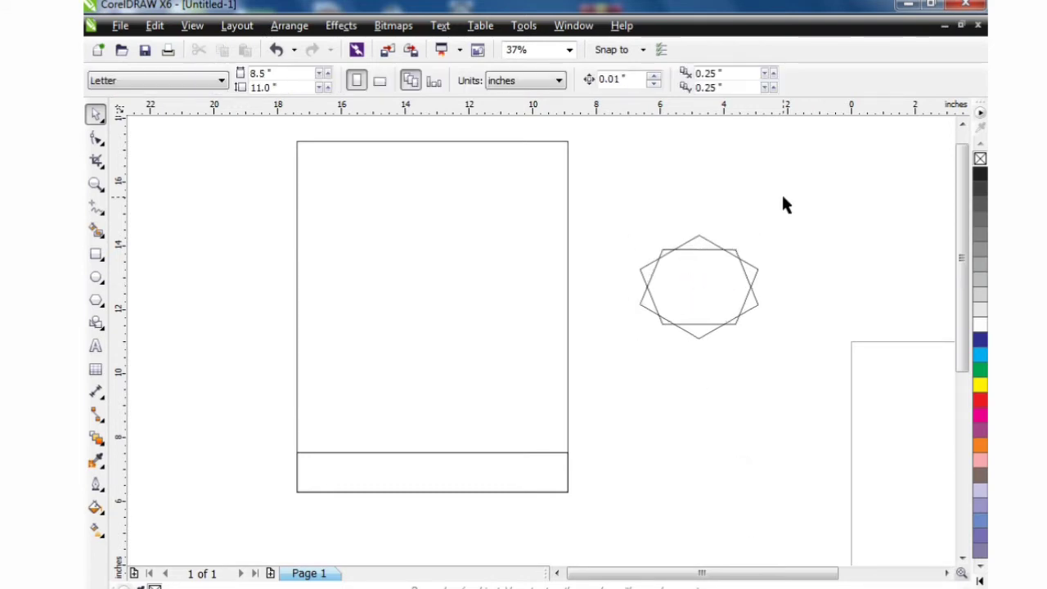
- Weld the two overlapping pentagons into a single star-shaped outline
left_click_drag(781, 196, 623, 362)
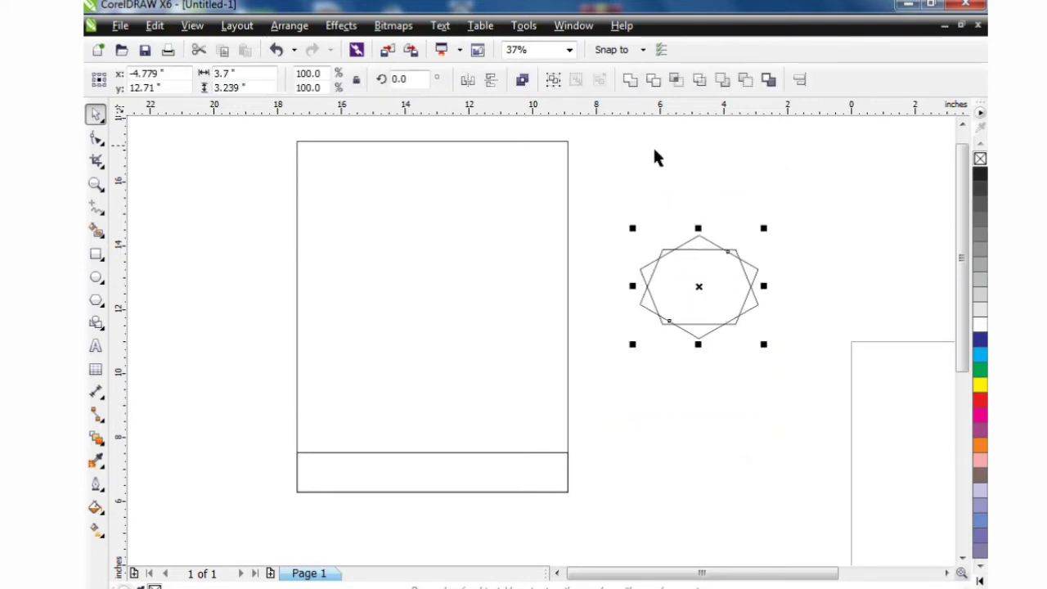
left_click(630, 79)
left_click(763, 360)
- Scale the welded star shape down around its centre to about 1.94 by 1.7 in
left_click(747, 259)
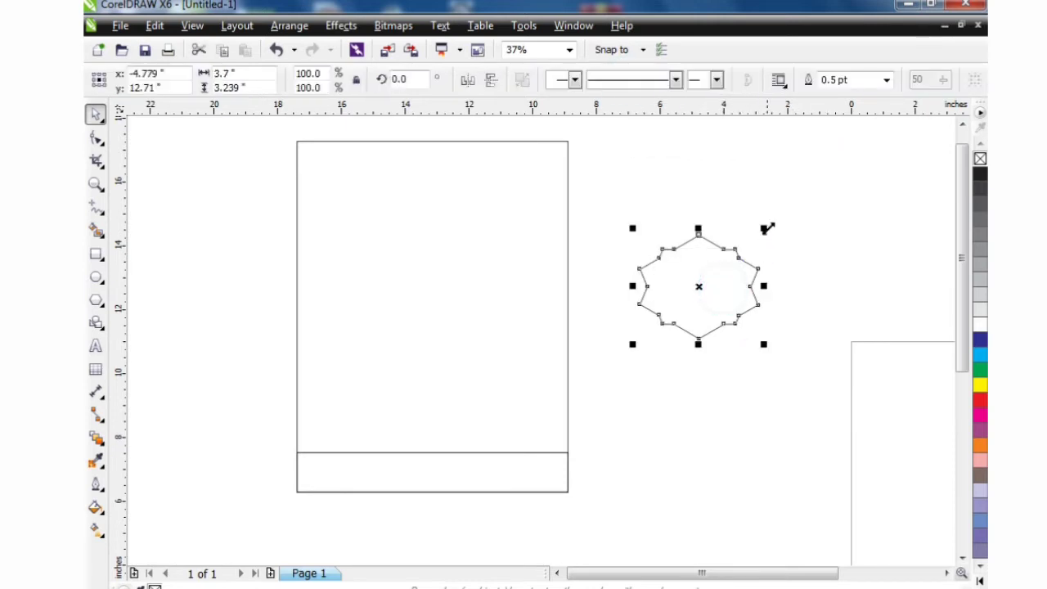
left_click_drag(764, 230, 736, 252)
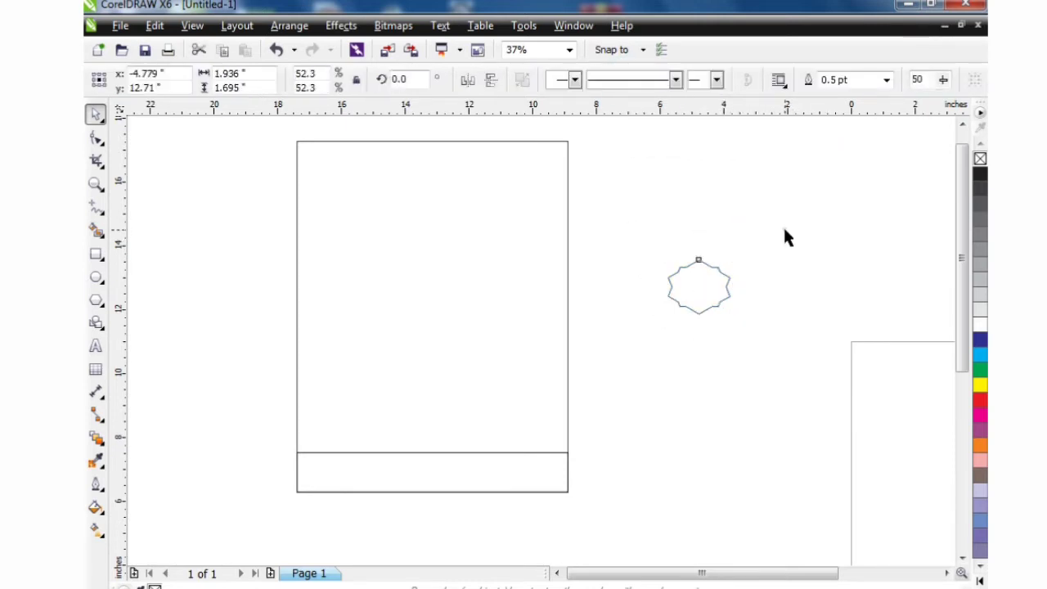
left_click(788, 234)
left_click(708, 299)
left_click(475, 294)
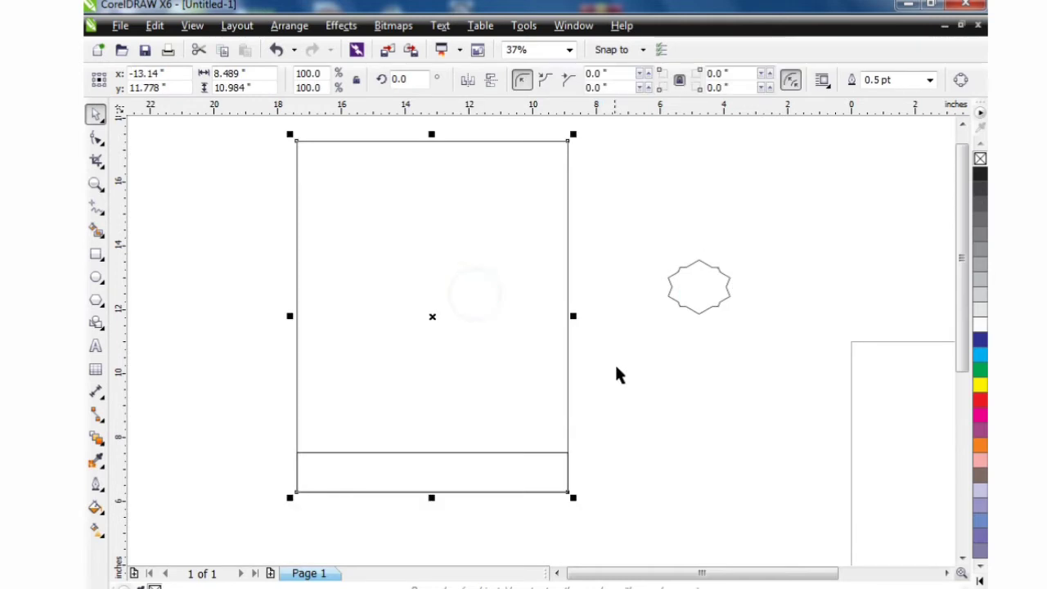
left_click(663, 411)
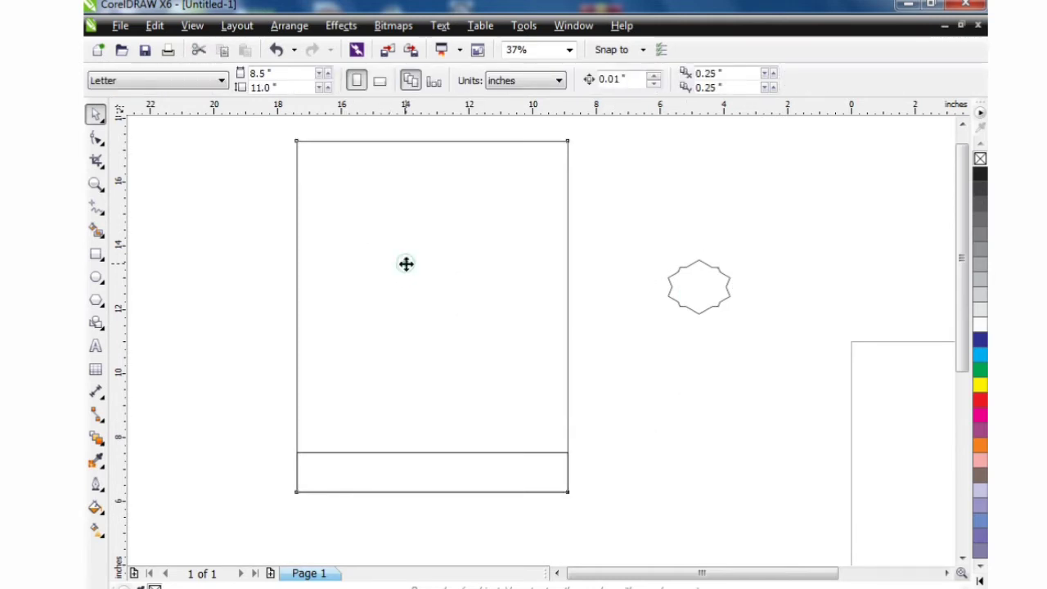
left_click(407, 265)
left_click(680, 358)
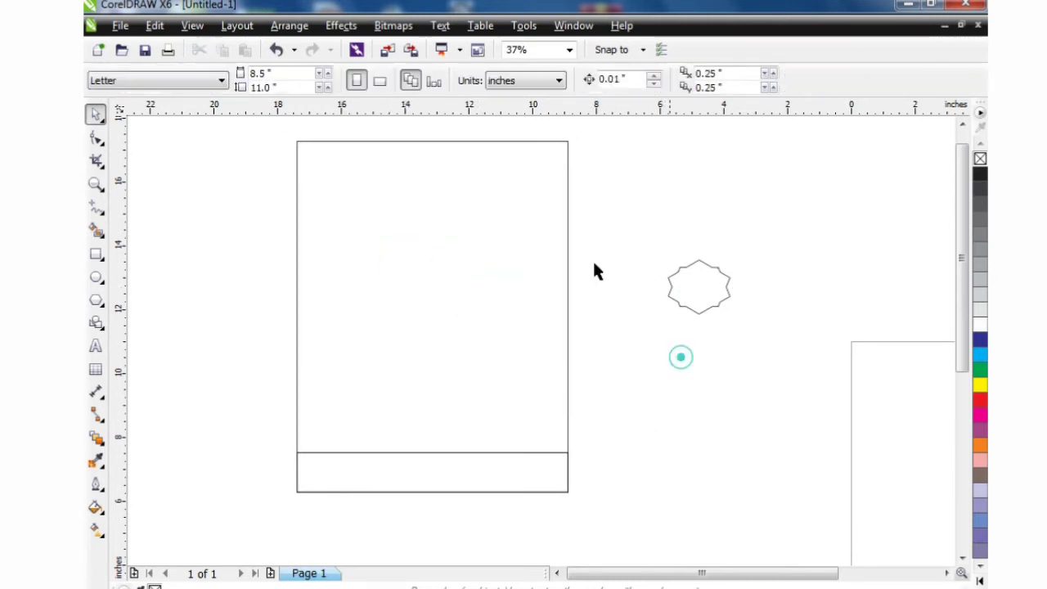
- Fill the large rectangle with cyan
left_click(455, 194)
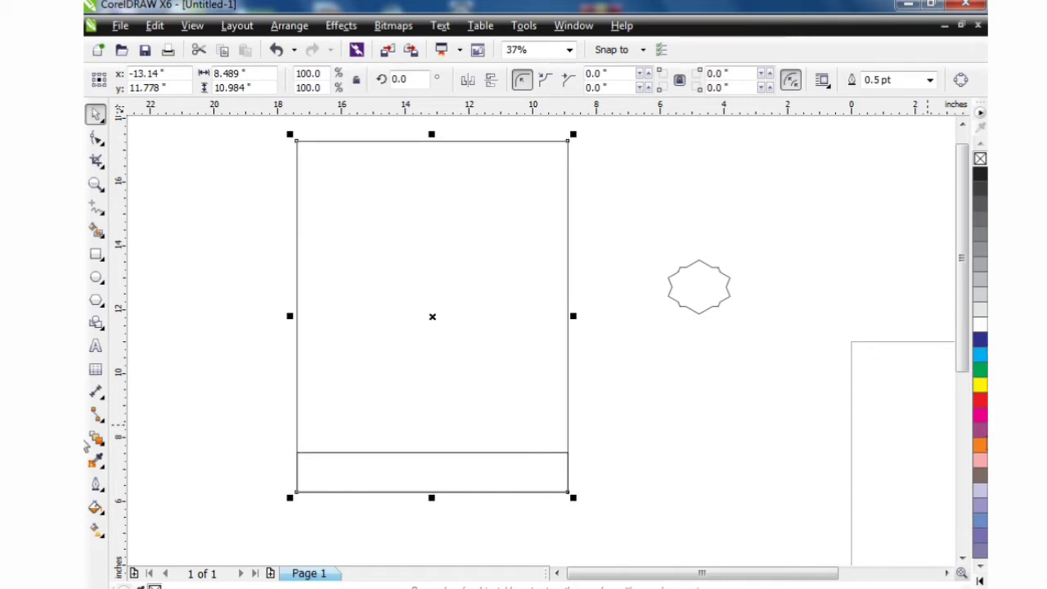
left_click(980, 353)
left_click(727, 505)
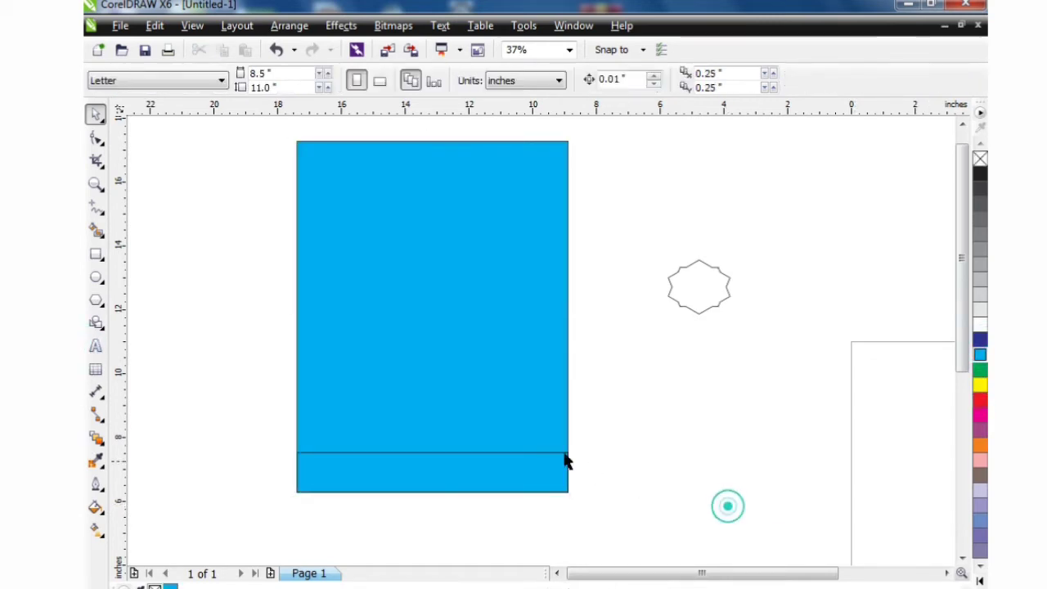
- Fill the narrow strip at the bottom of the large rectangle with yellow
left_click(491, 477)
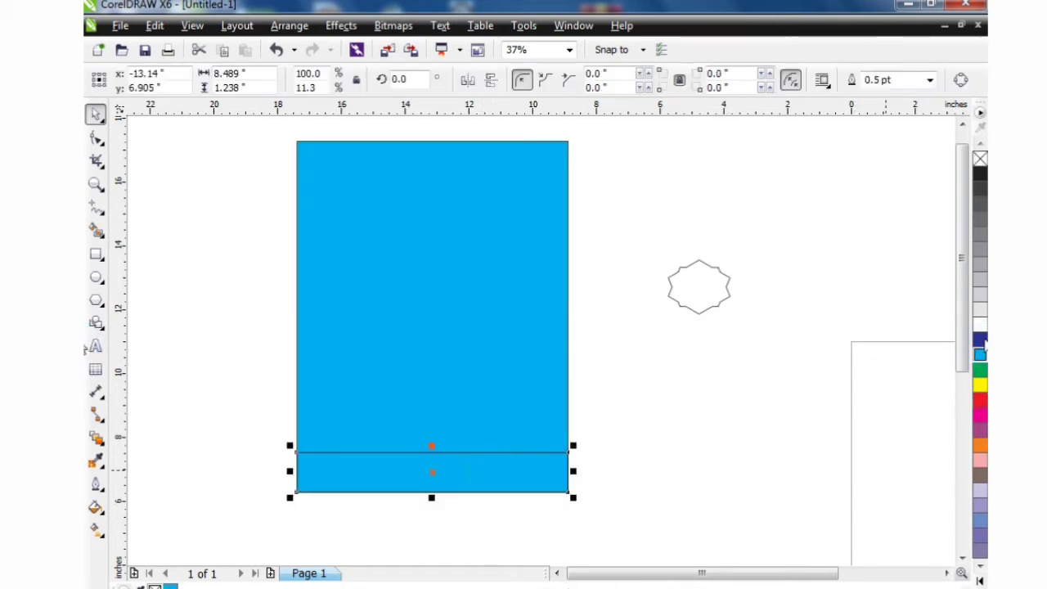
left_click(979, 386)
left_click(714, 462)
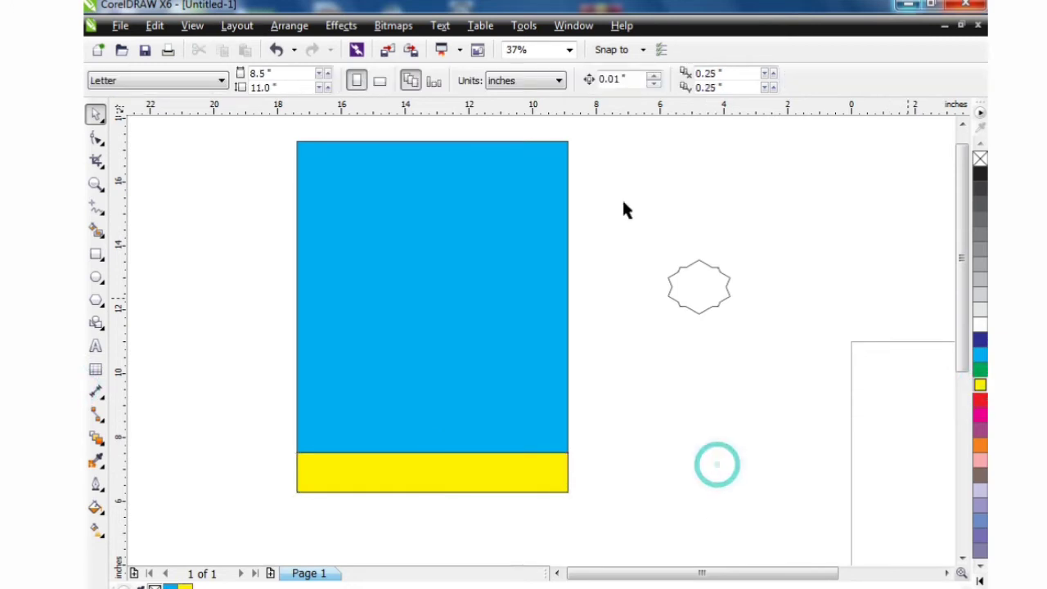
- Make an enlarged concentric copy of the star shape, about 2.61 by 2.29 in, and select that outer copy
left_click(701, 269)
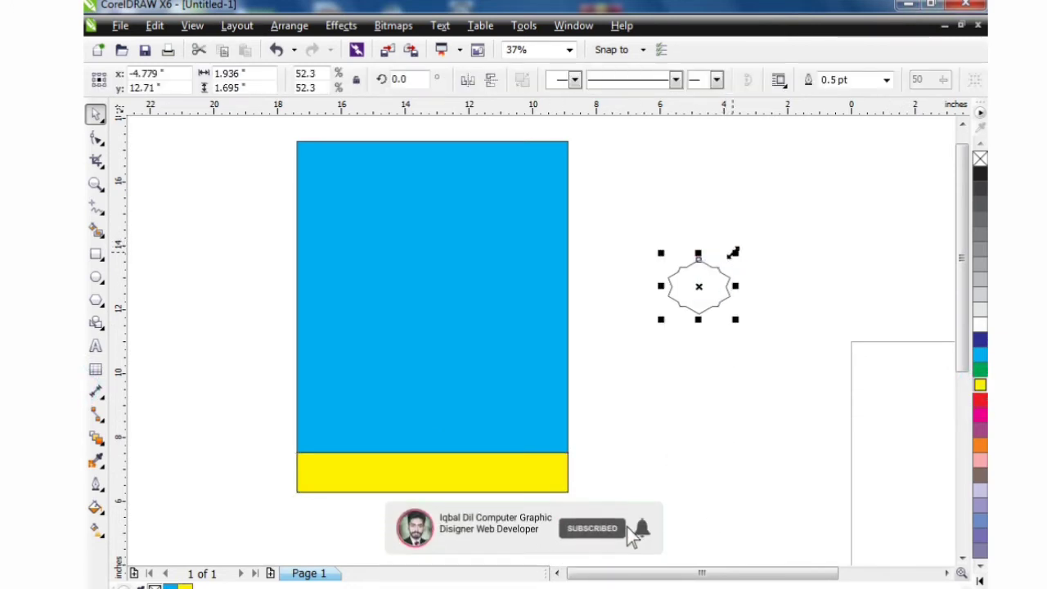
left_click_drag(734, 252, 743, 237)
left_click(745, 258)
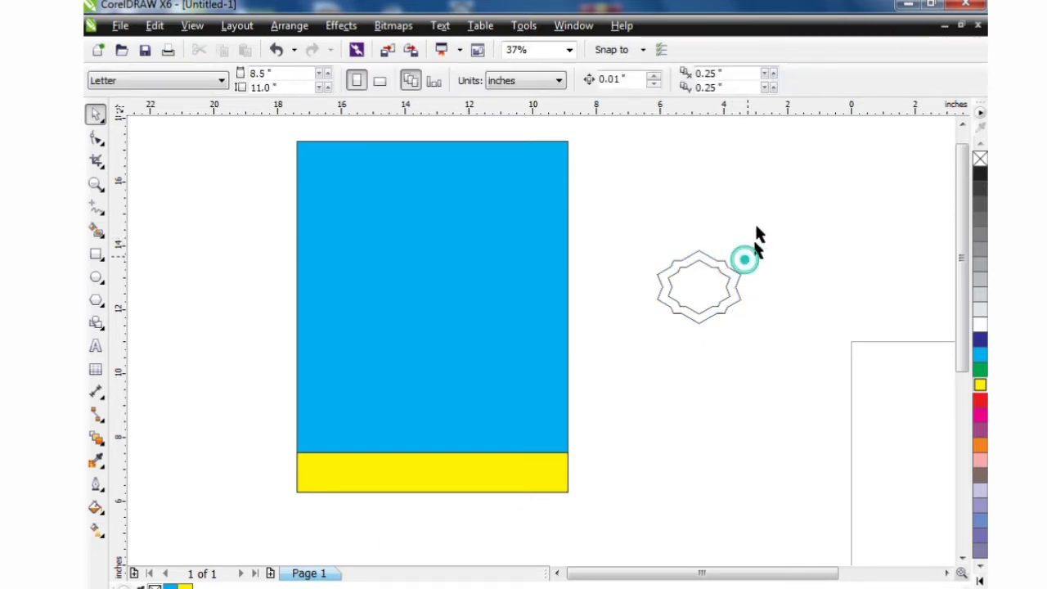
left_click(732, 278)
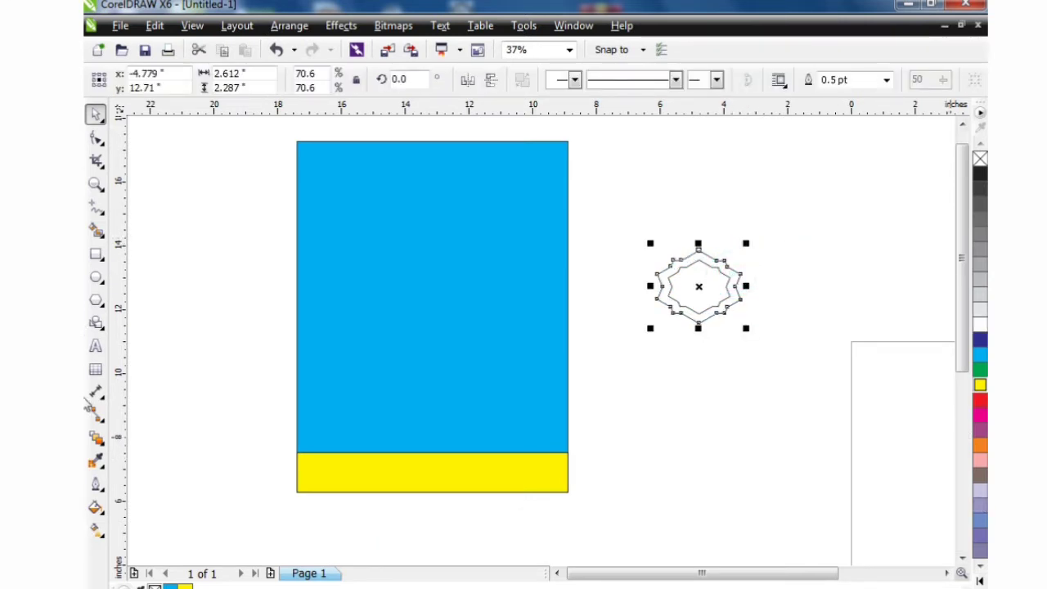
- Fill the outer star shape with dark blue and move it below the smaller star
left_click(980, 355)
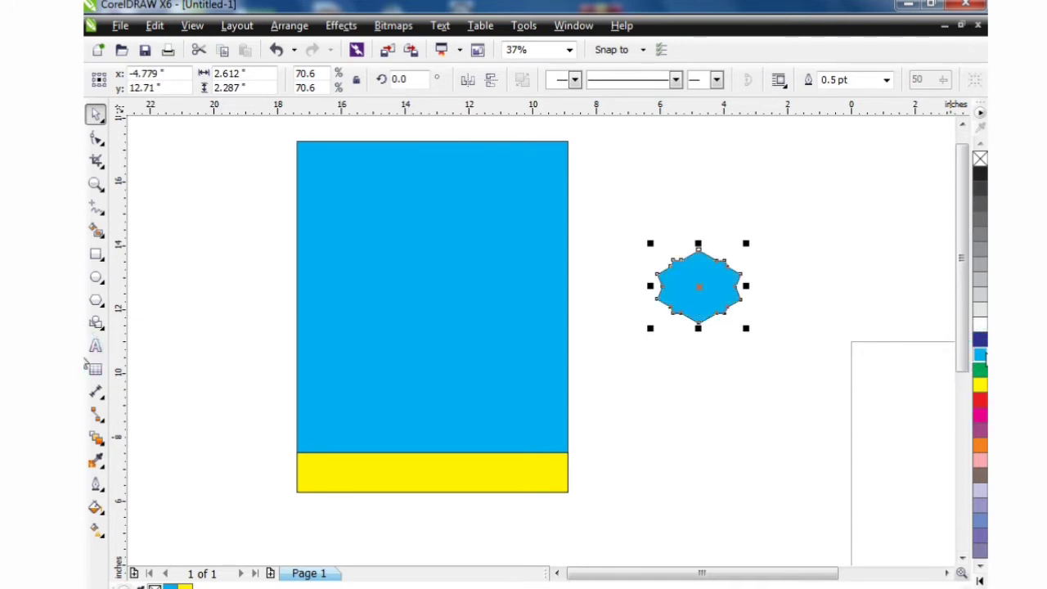
left_click(980, 339)
left_click(819, 233)
left_click_drag(715, 314, 691, 421)
- Centre the smaller star shape on the dark blue star and fill it with white
left_click(701, 287)
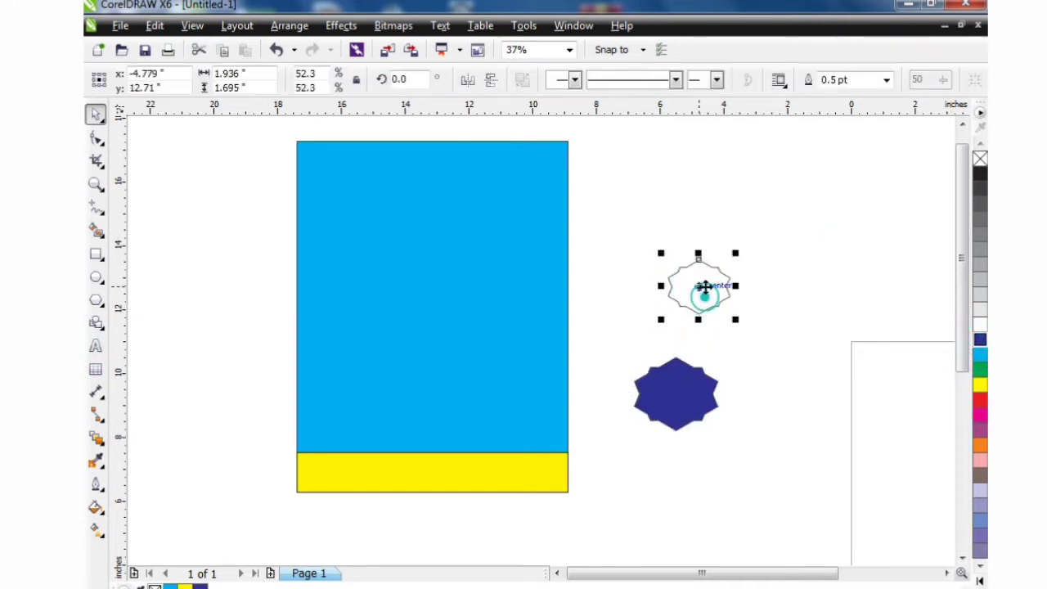
left_click(980, 325)
left_click_drag(698, 286, 675, 392)
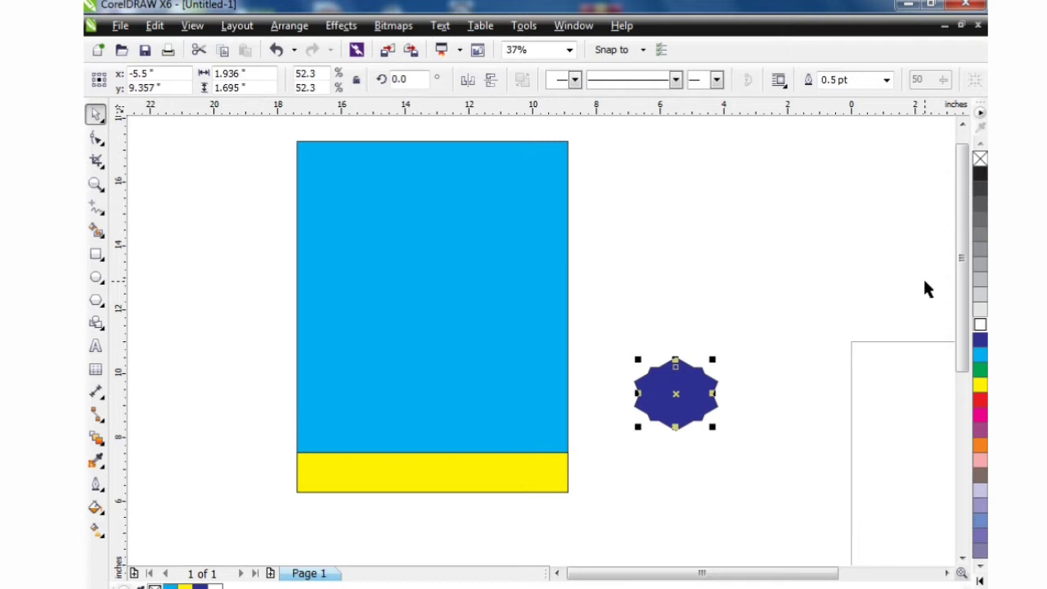
left_click(979, 325)
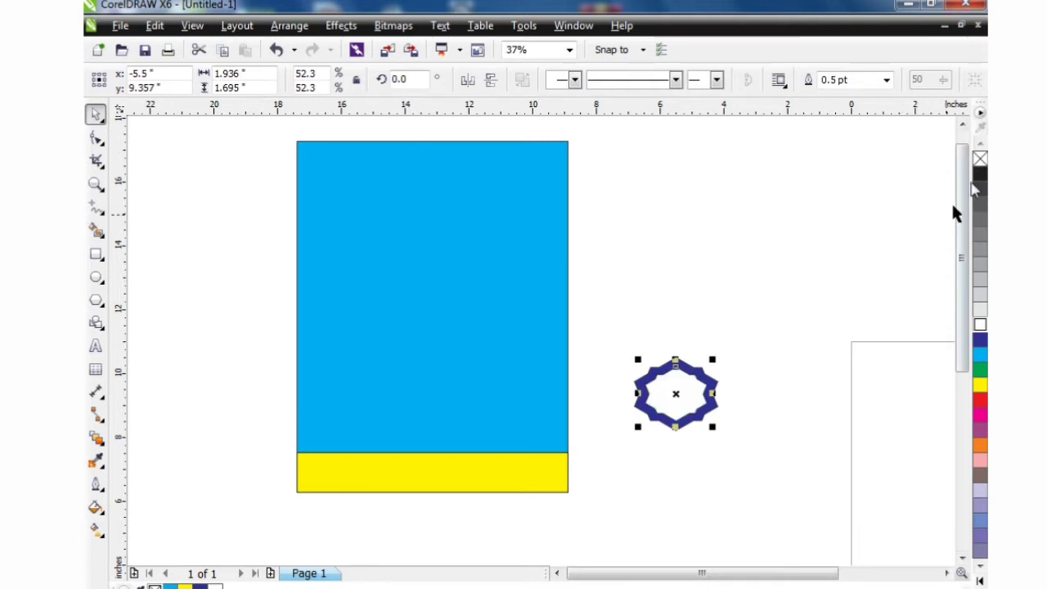
- Remove the outlines from both the inner white star and the outer dark blue star
scroll(668, 394, "up", 5)
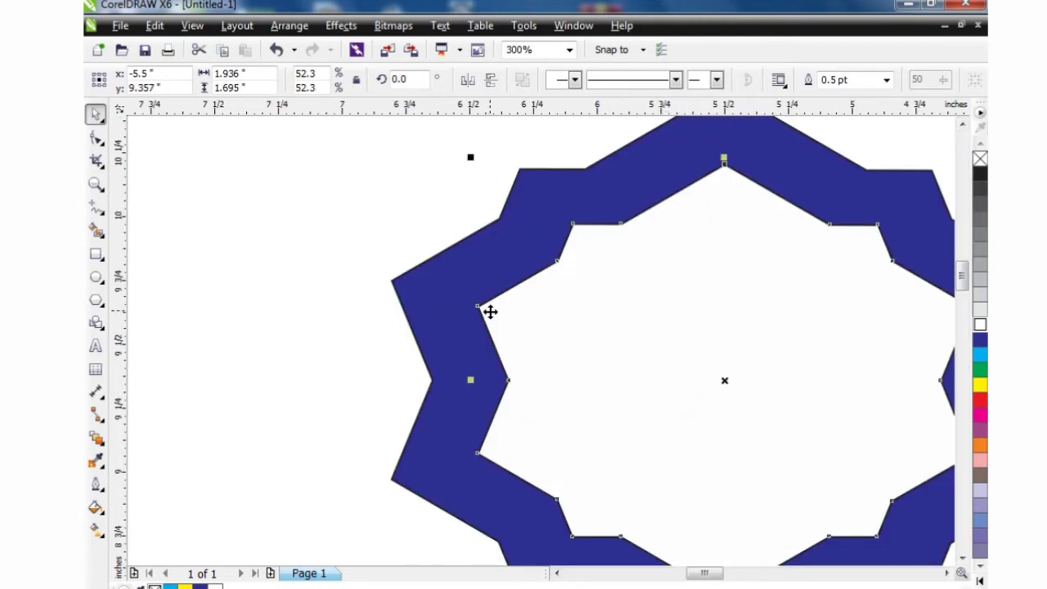
scroll(477, 303, "up", 2)
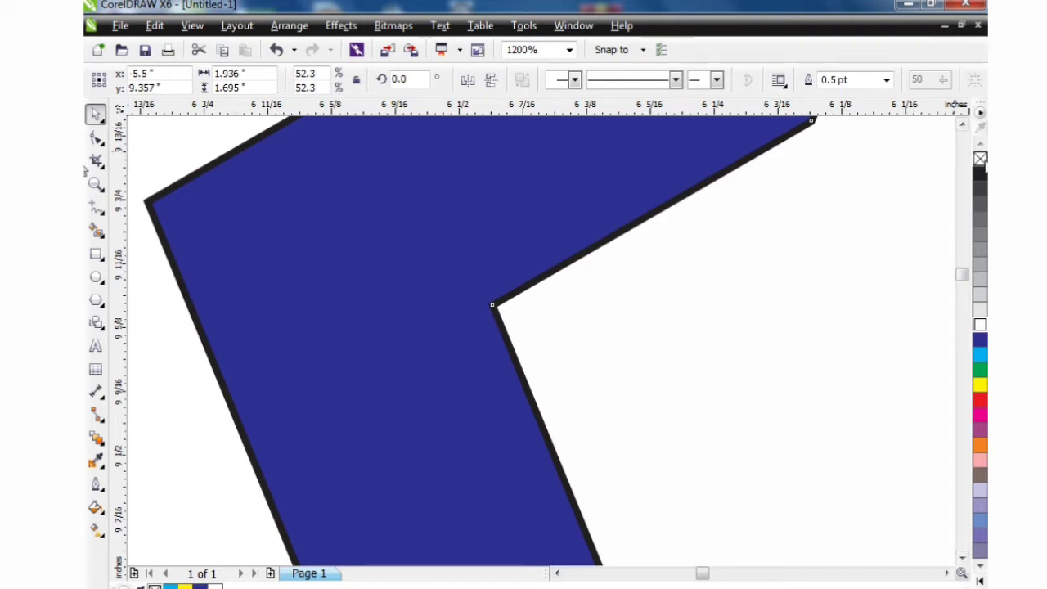
right_click(981, 159)
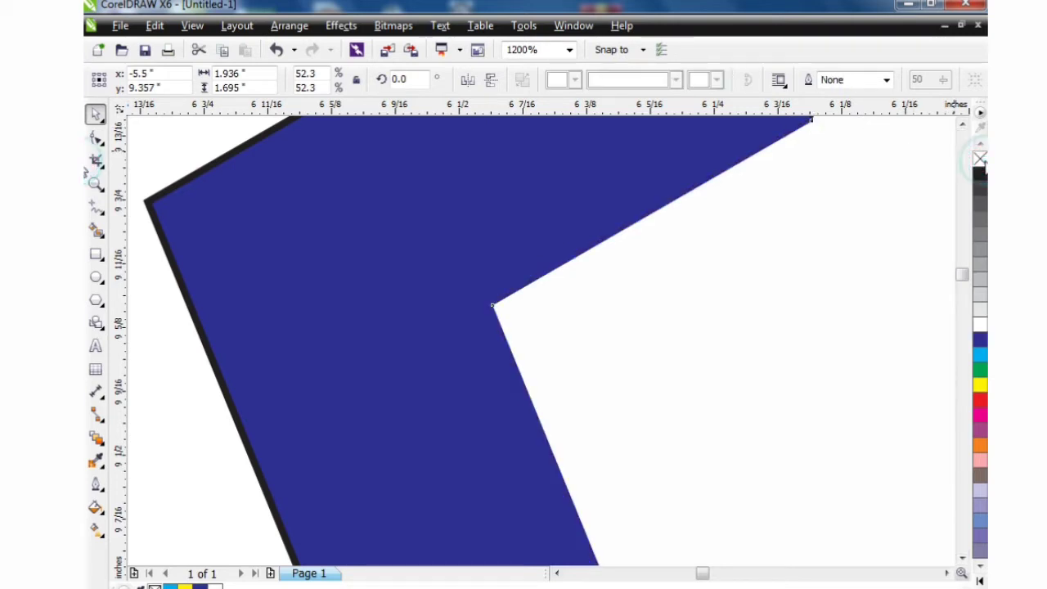
key("shift+F2")
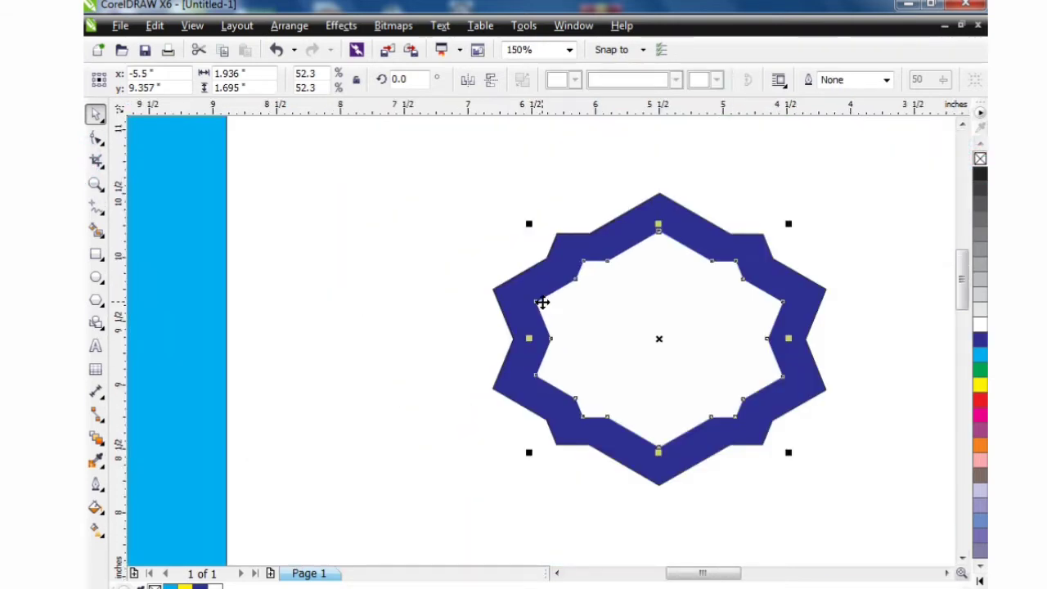
left_click(623, 190)
left_click(603, 228)
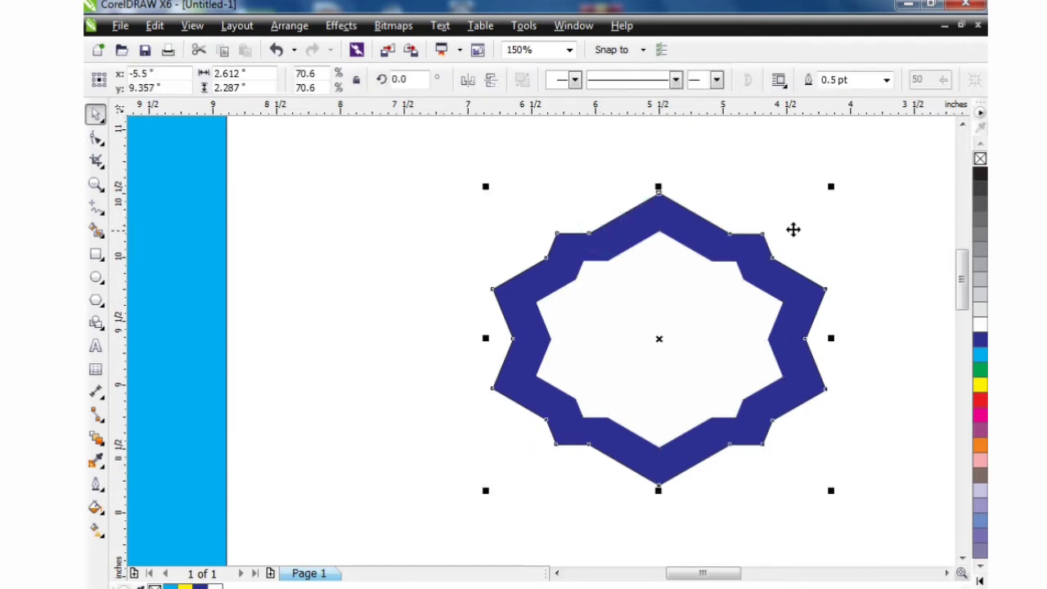
right_click(980, 159)
scroll(900, 233, "down", 2)
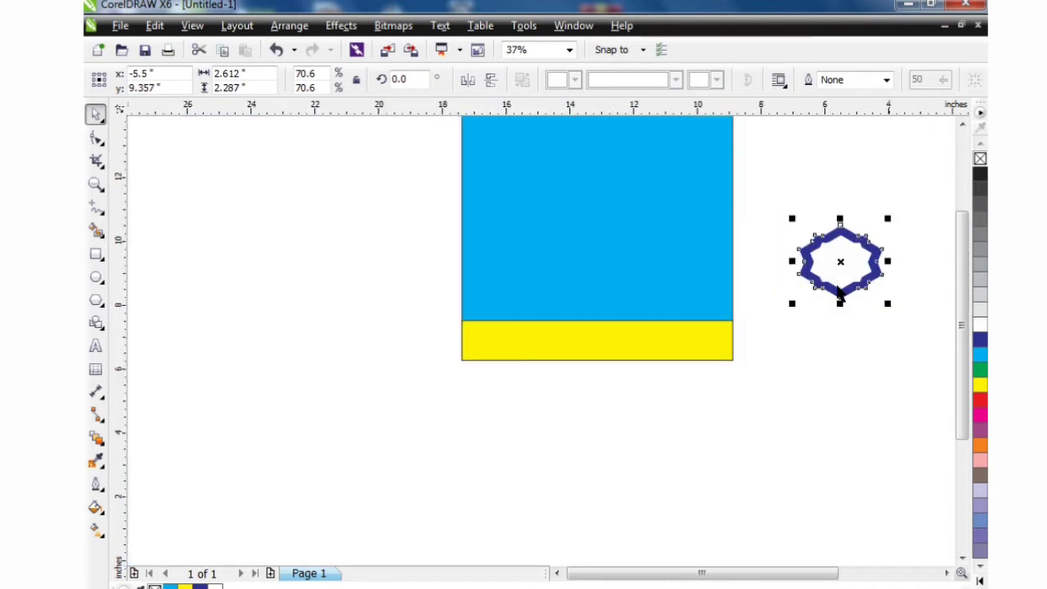
- Recolour the outer star shape from dark blue to red
left_click(818, 378)
left_click_drag(767, 184, 906, 327)
left_click(850, 406)
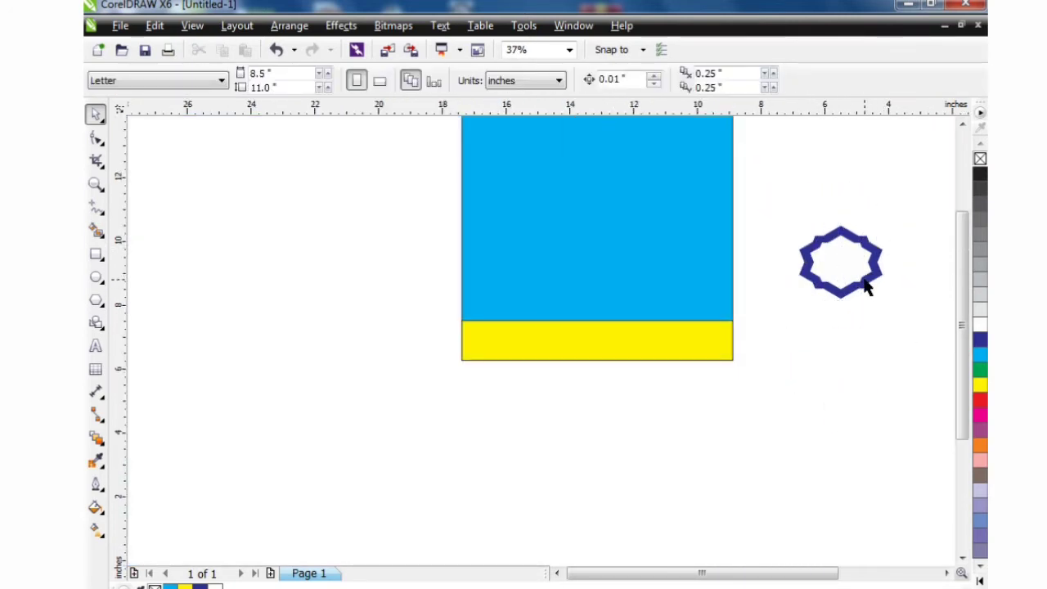
left_click(867, 287)
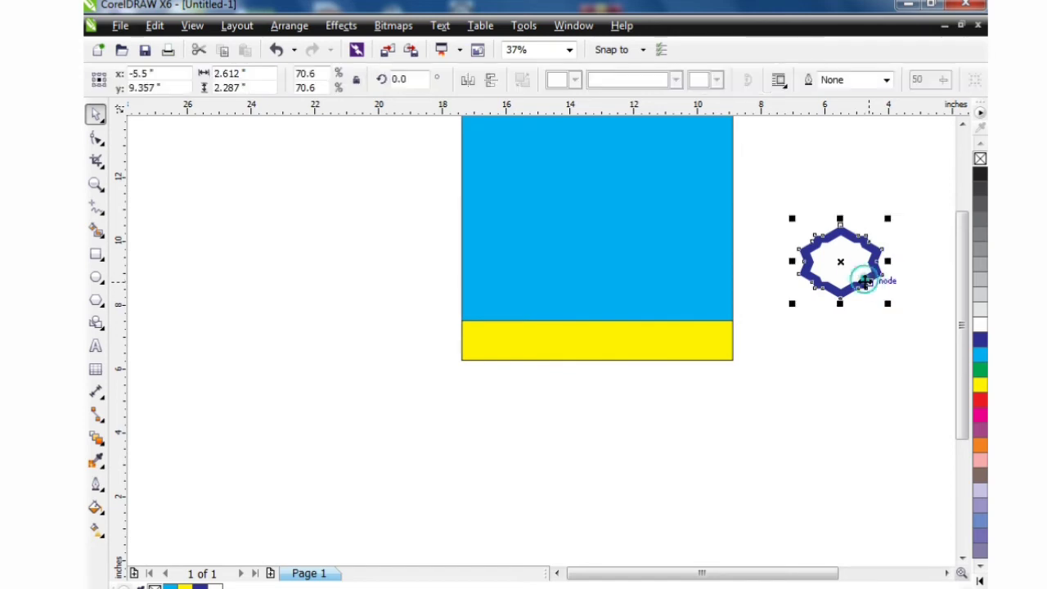
right_click(980, 401)
left_click(857, 464)
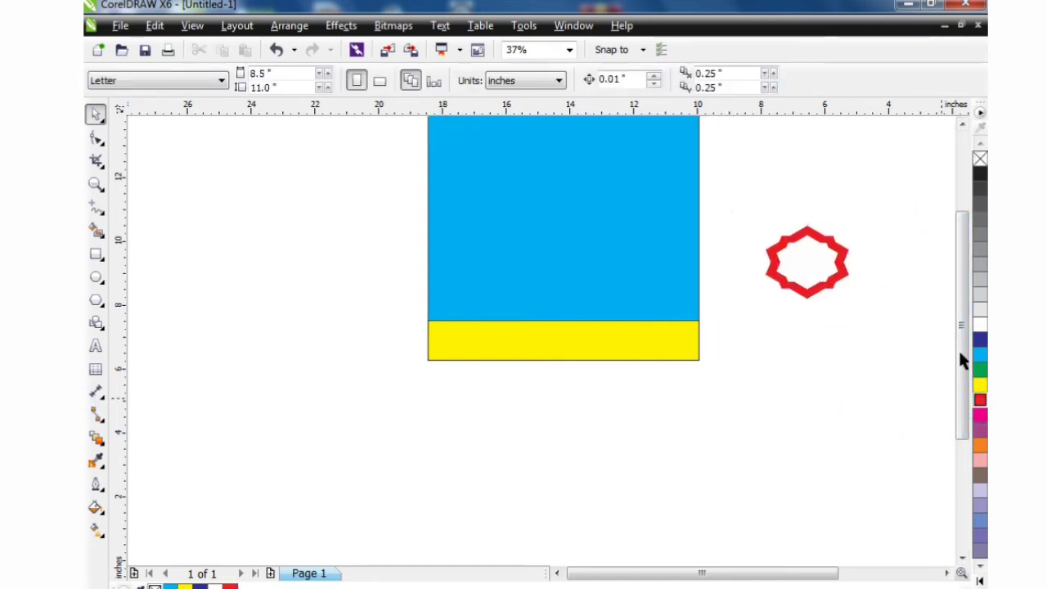
- Enlarge the inner white star around its centre to about 2.27 by 1.99 in to thin the red border
left_click_drag(959, 353, 844, 364)
left_click(800, 175)
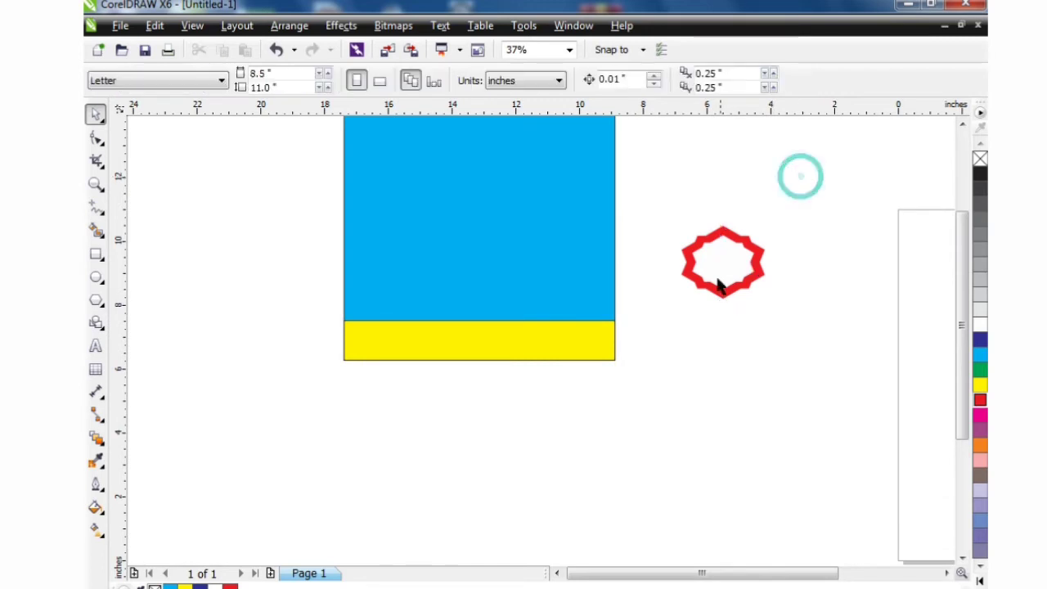
left_click(718, 284)
left_click_drag(758, 294, 762, 306)
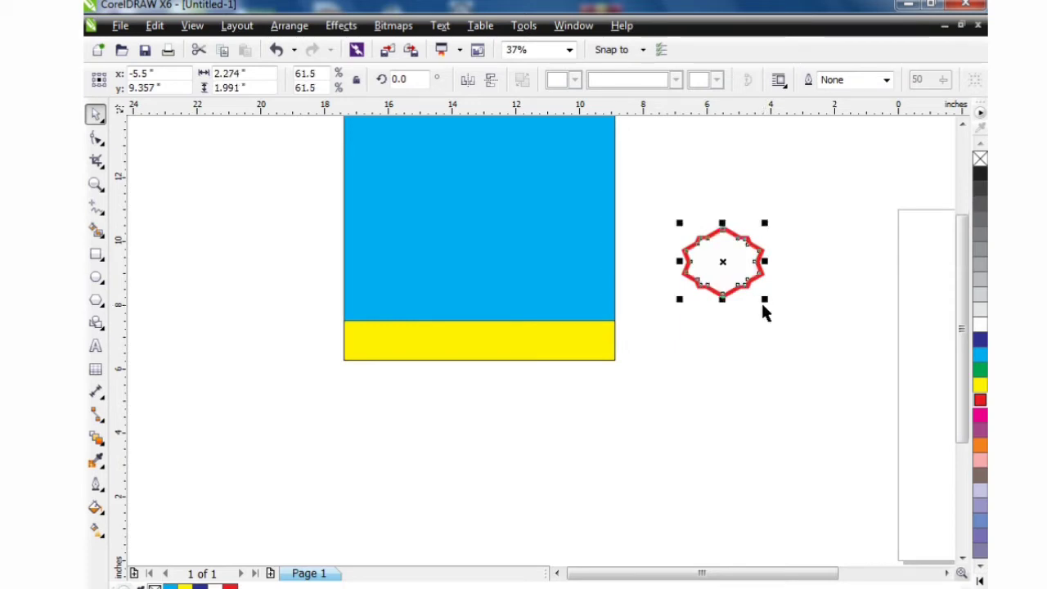
- Group the red and white stars and move the group onto the left half of the cyan rectangle
left_click(753, 338)
left_click_drag(801, 203, 659, 343)
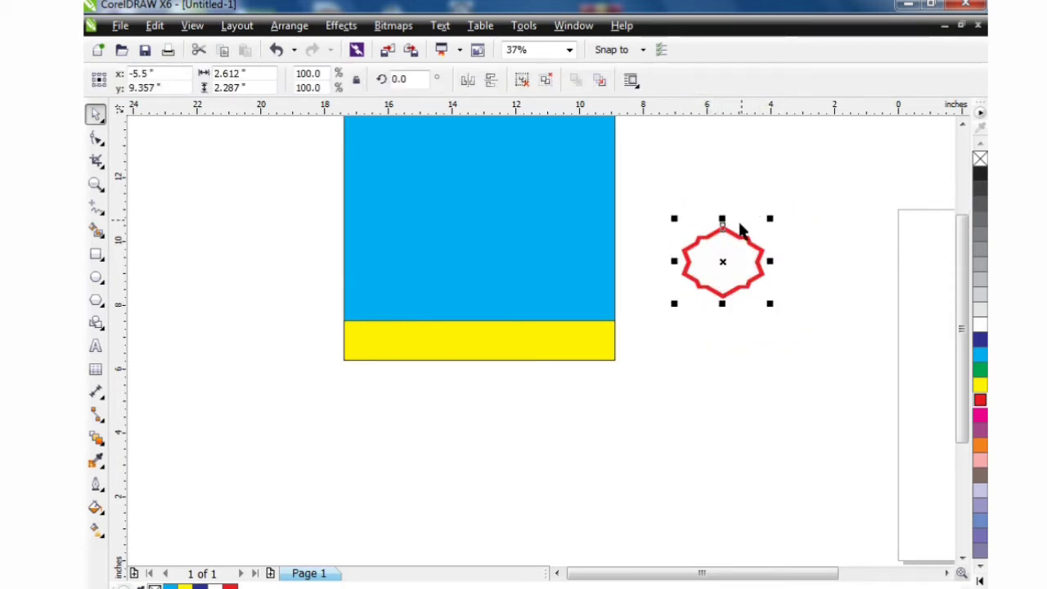
scroll(741, 221, "down", 2)
left_click(960, 124)
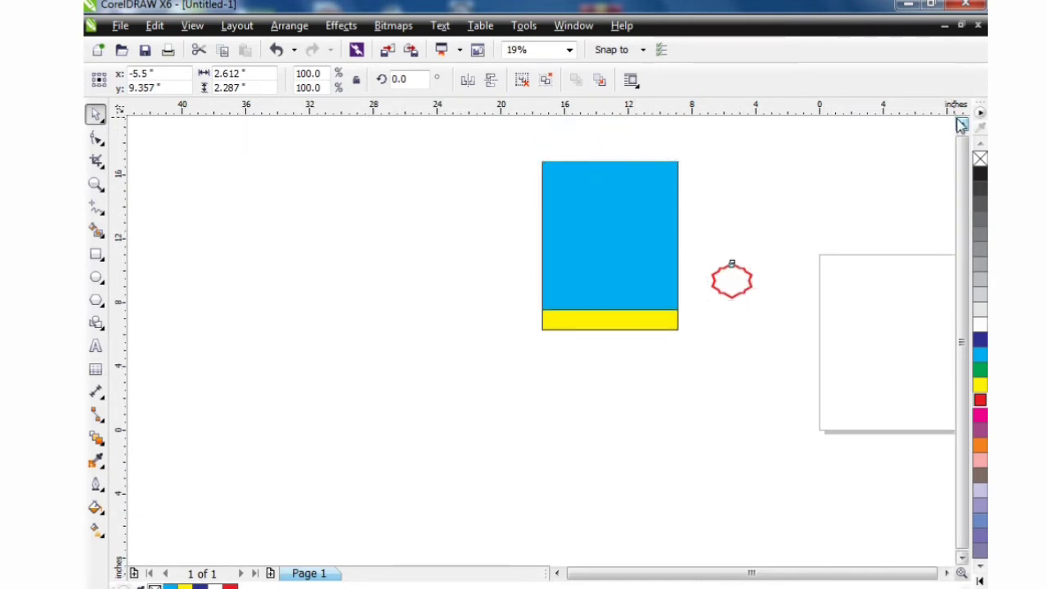
left_click(739, 386)
left_click(738, 327)
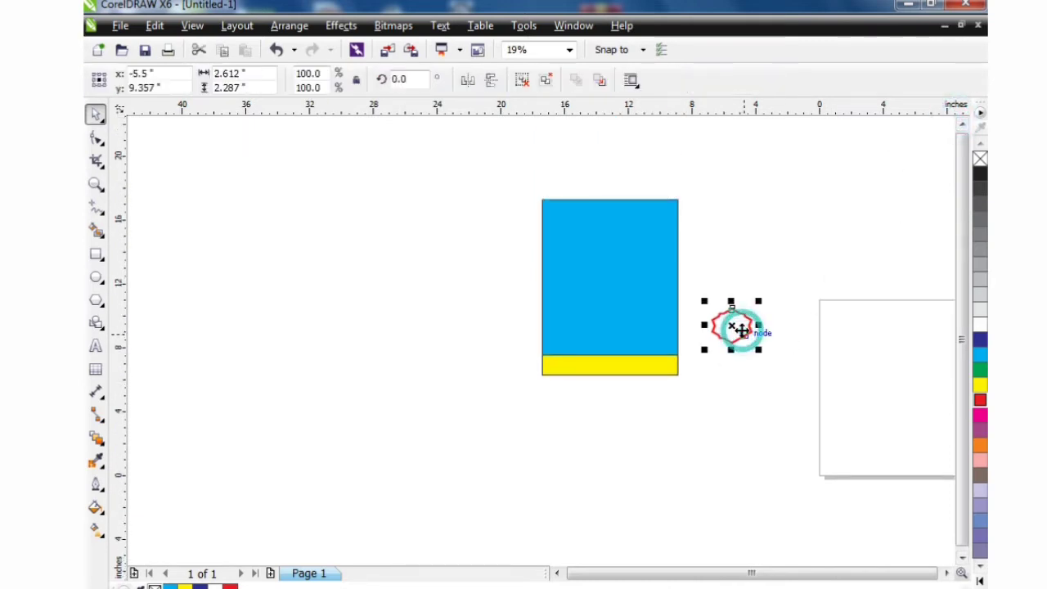
left_click_drag(729, 325, 576, 275)
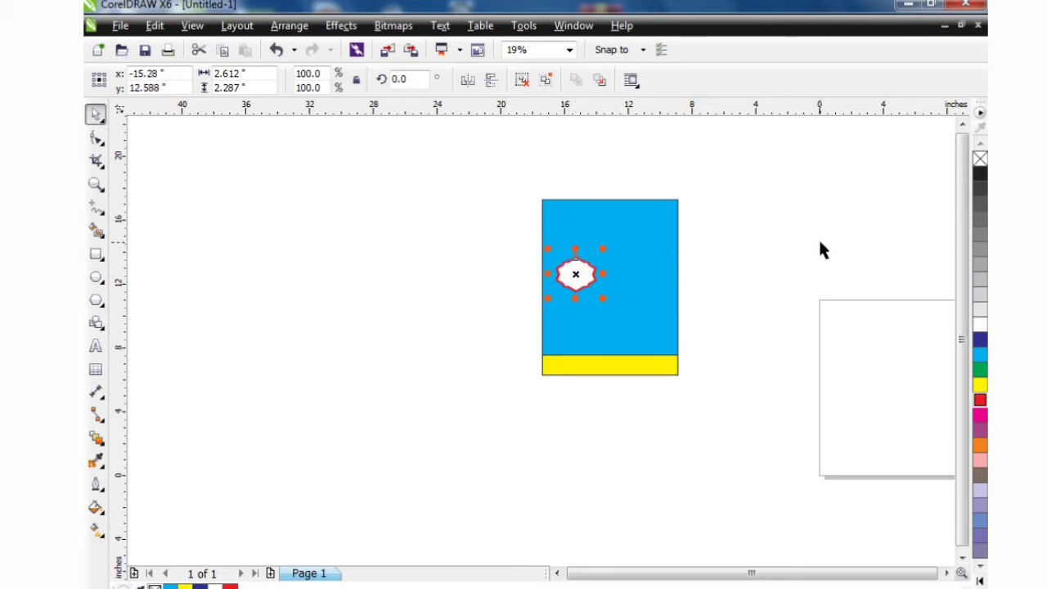
left_click(745, 248)
- Place a copy of the star group level with the original on the right half of the cyan rectangle
left_click(577, 280)
left_click_drag(575, 273, 633, 276)
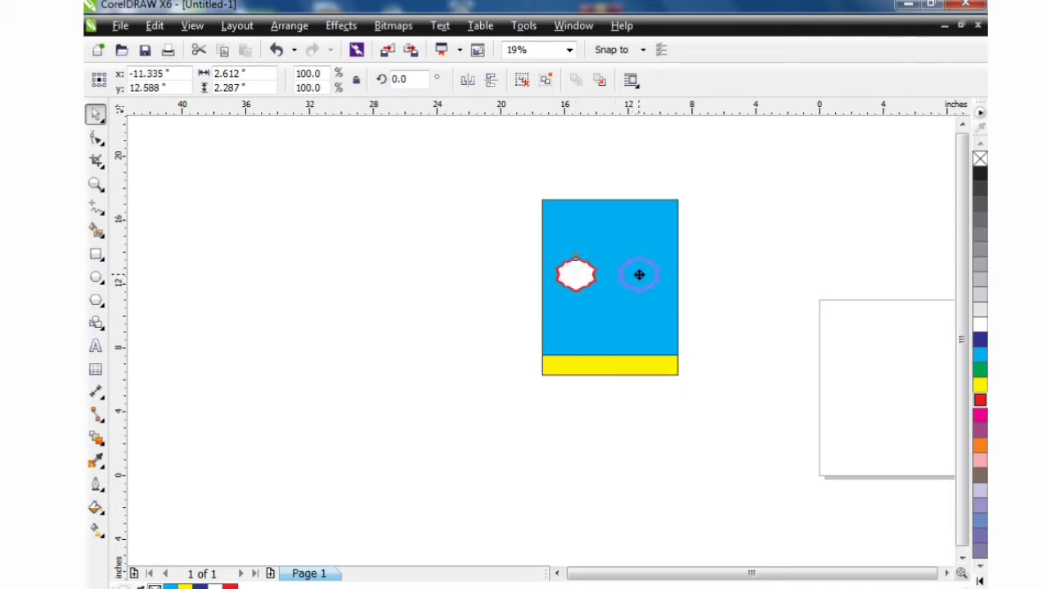
left_click(754, 250)
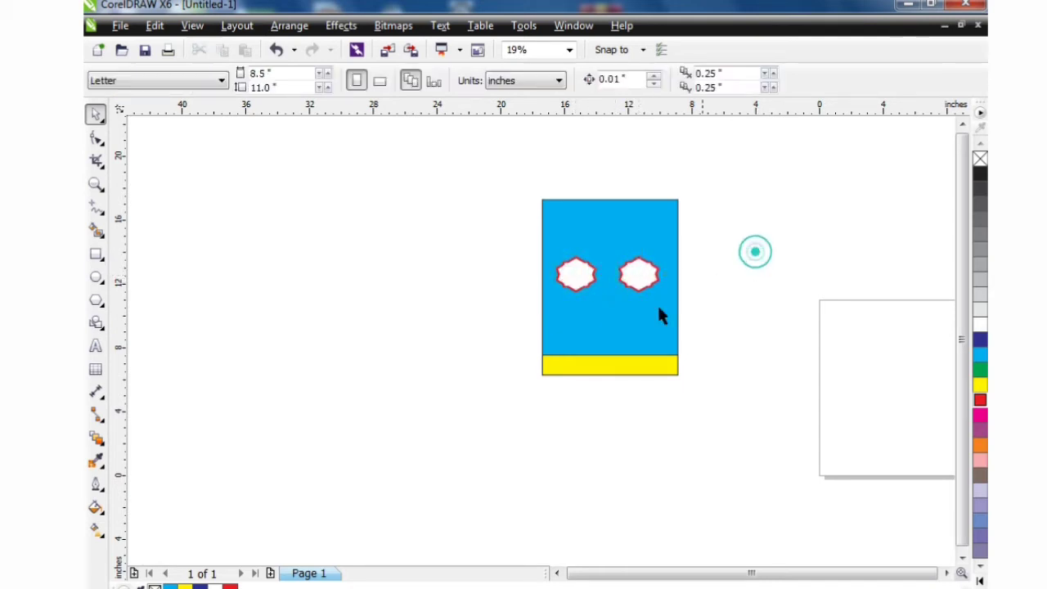
scroll(614, 245, "up", 3)
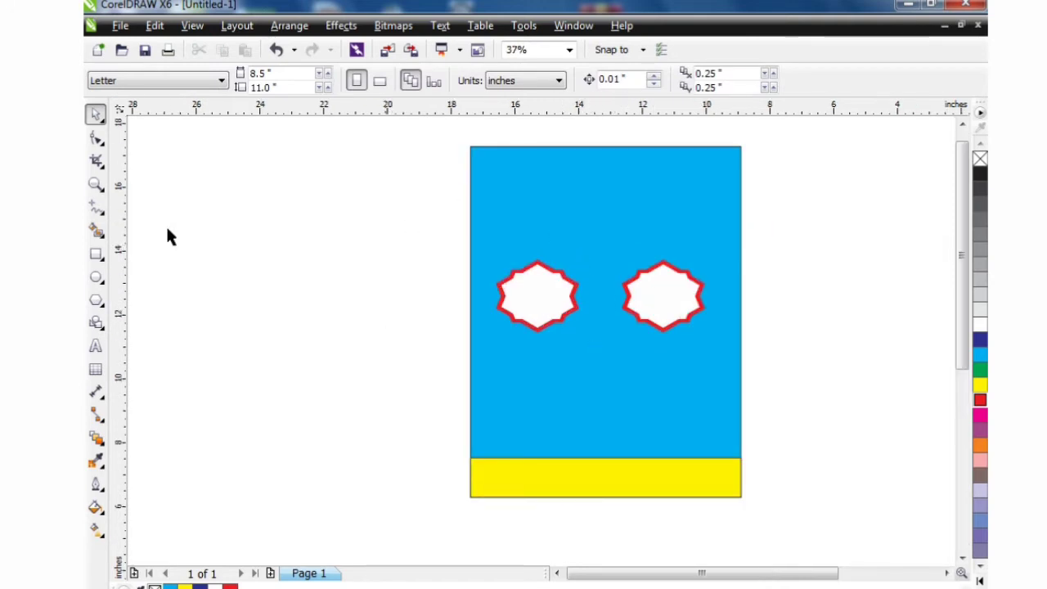
- Draw a flat five-sided polygon, about 5.94 by 1.08 in, beside the cyan rectangle and select it
left_click(96, 300)
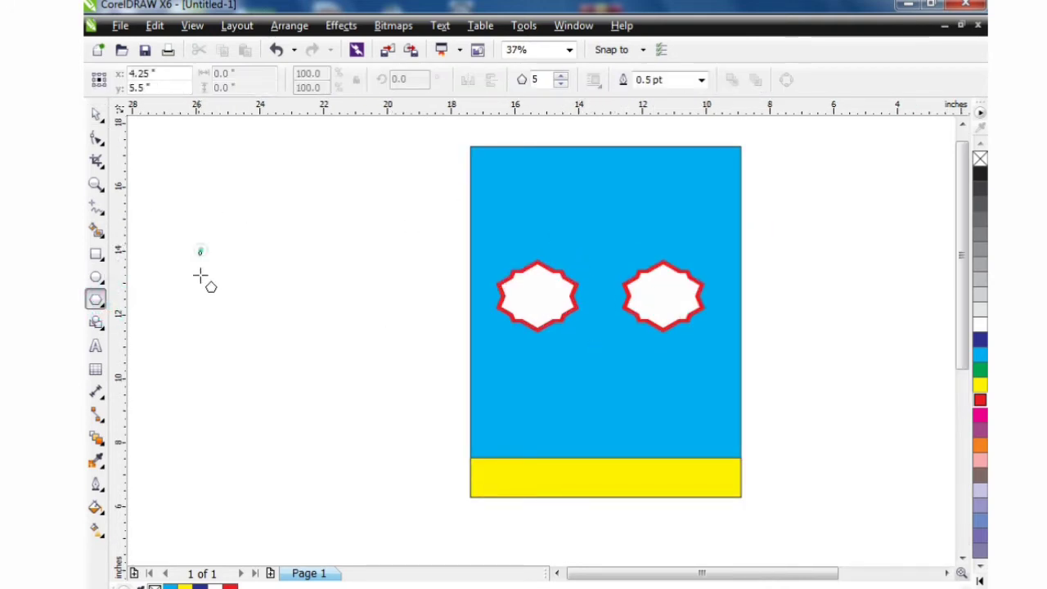
left_click_drag(205, 250, 397, 287)
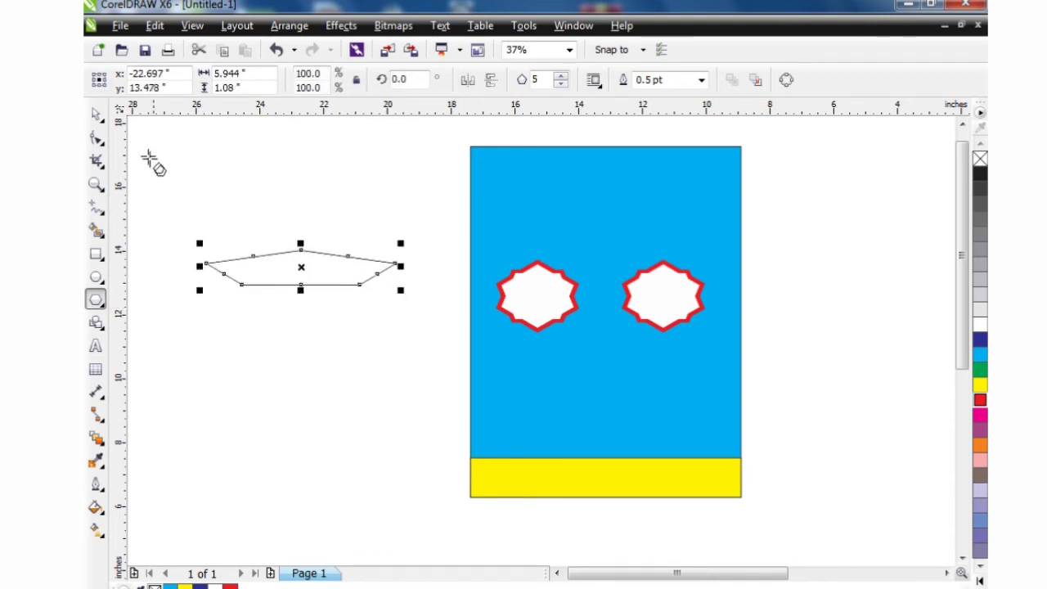
left_click(95, 116)
left_click(270, 171)
left_click(315, 254)
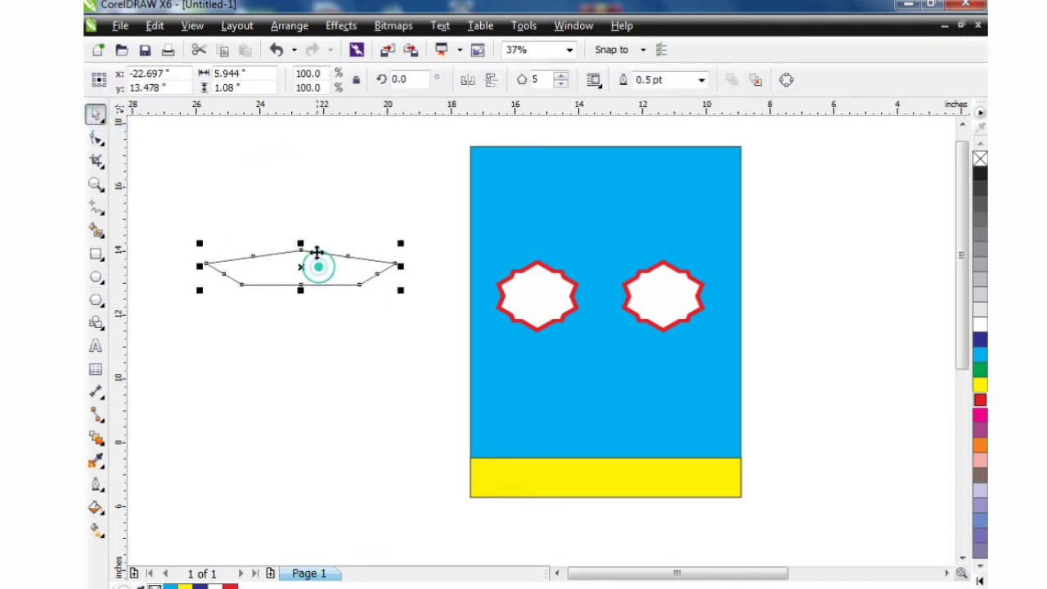
- Mirror a copy of the flat polygon downward and weld both polygons into one banner shape, about 5.94 by 2.39 in
left_click_drag(300, 243, 435, 345)
left_click(307, 364)
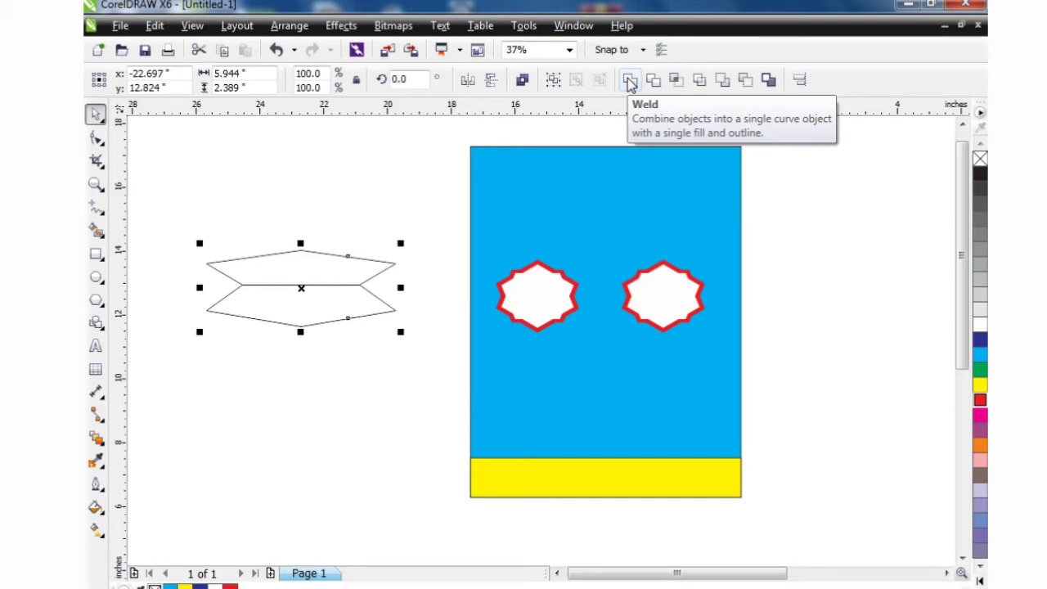
left_click(630, 81)
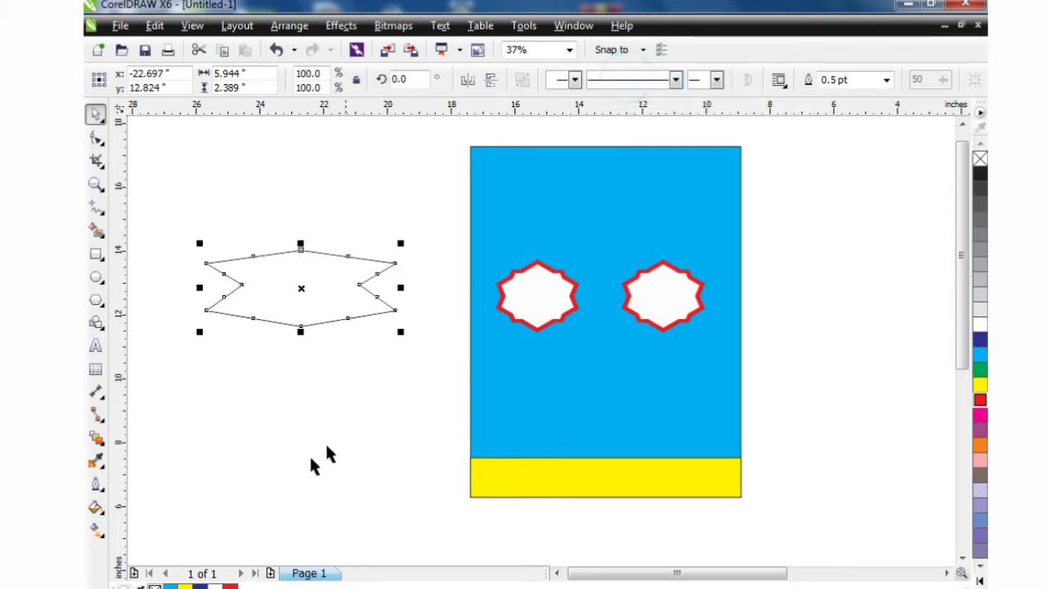
- Move the welded banner onto the cyan rectangle below the stars and reduce its height to 50%, about 1.19 in
left_click(297, 469)
left_click(305, 274)
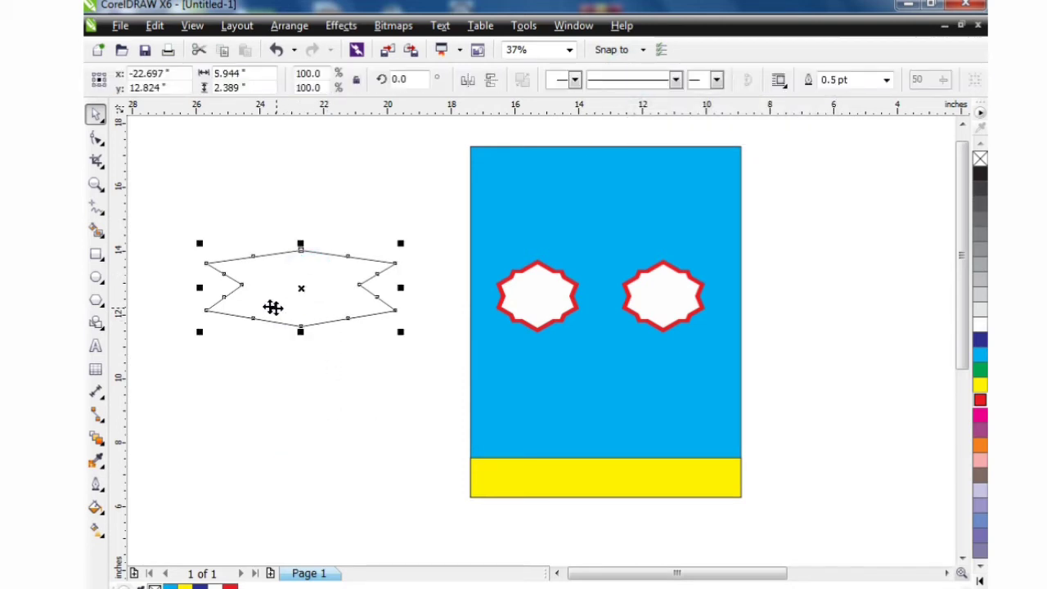
left_click_drag(300, 287, 602, 367)
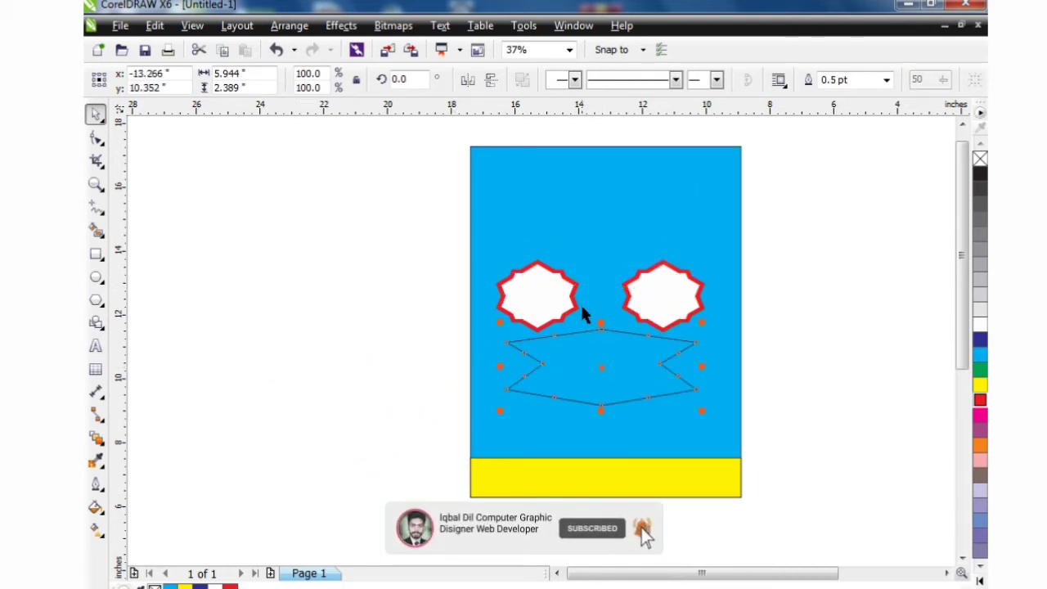
left_click_drag(600, 325, 600, 361)
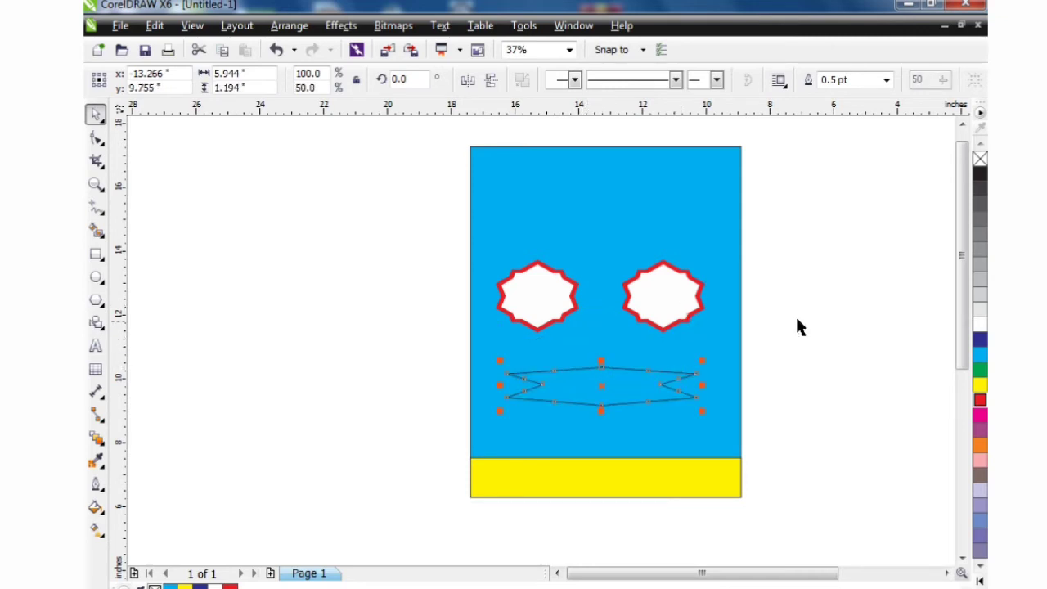
- Fill the banner shape with white and remove its outline
left_click(980, 324)
left_click(871, 335)
left_click(630, 394)
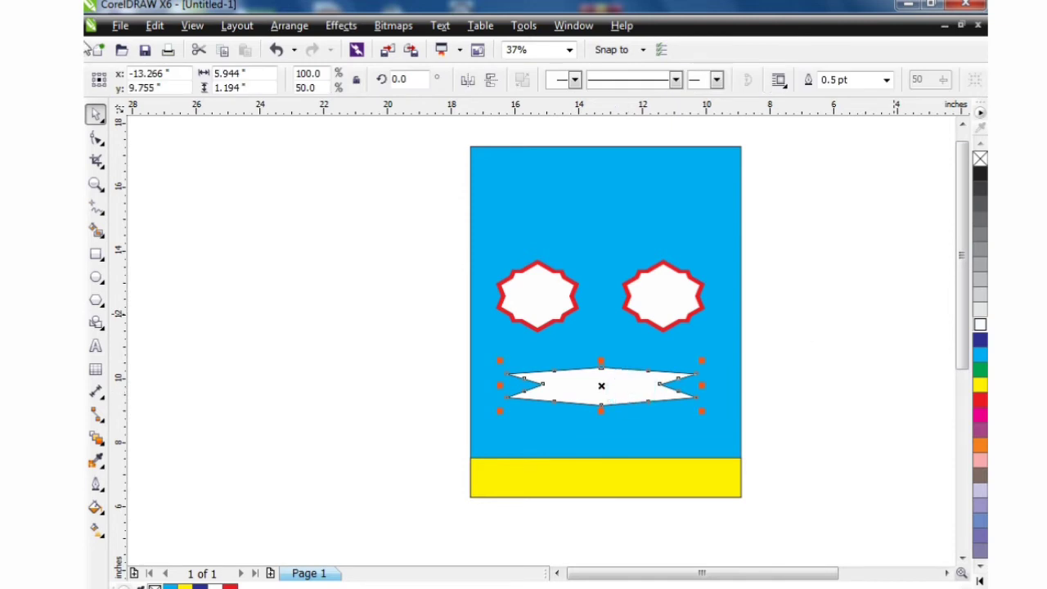
right_click(980, 158)
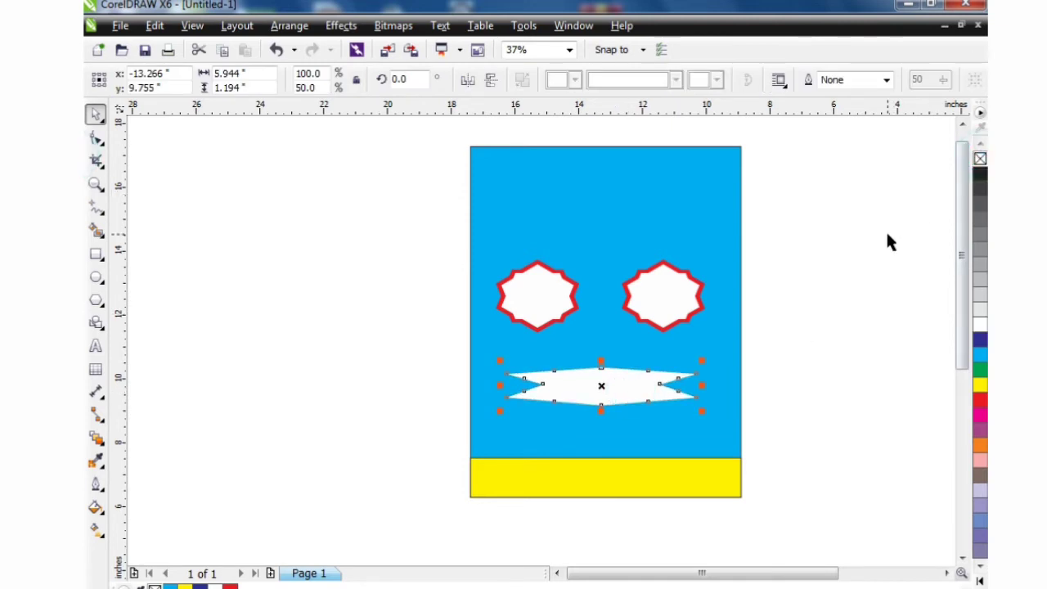
left_click(885, 229)
- Move the white banner down to just above the yellow strip
left_click_drag(585, 392, 589, 440)
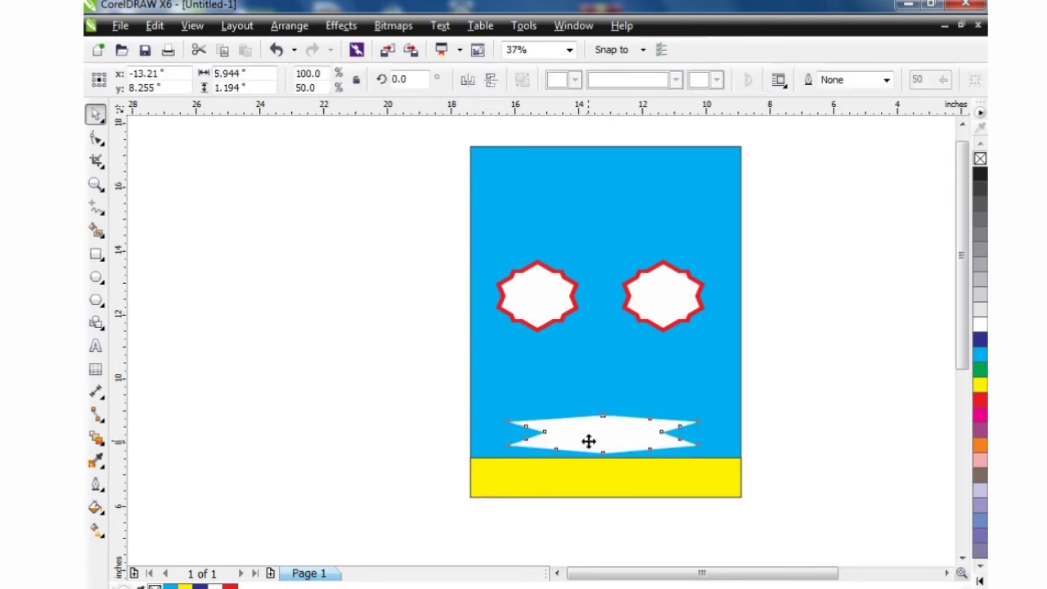
left_click(820, 273)
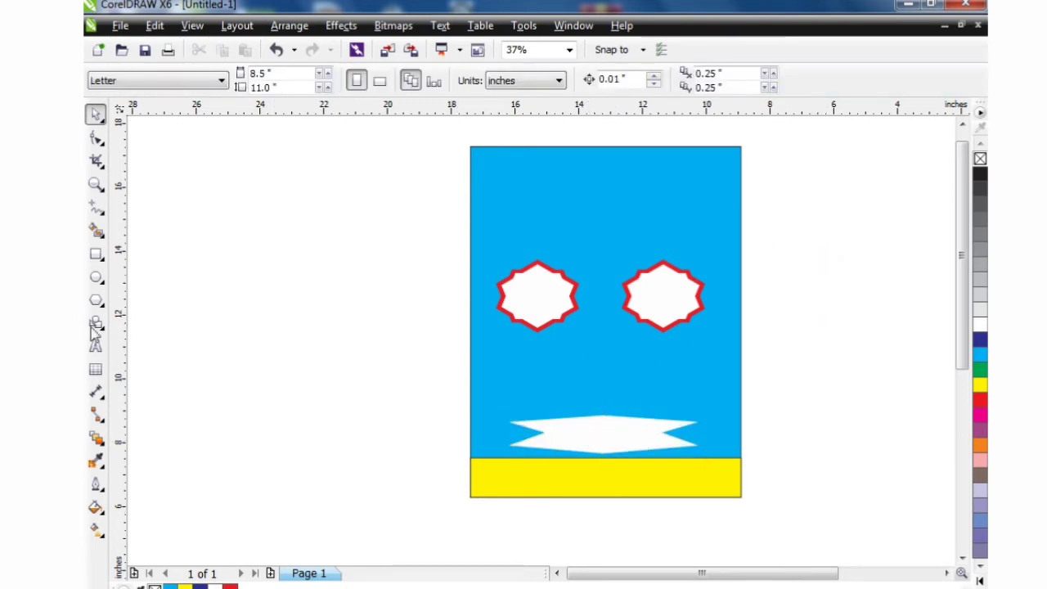
- Draw a five-sided polygon about 5.5 in wide by 2.97 in high on the empty area beside the cyan rectangle
left_click(96, 300)
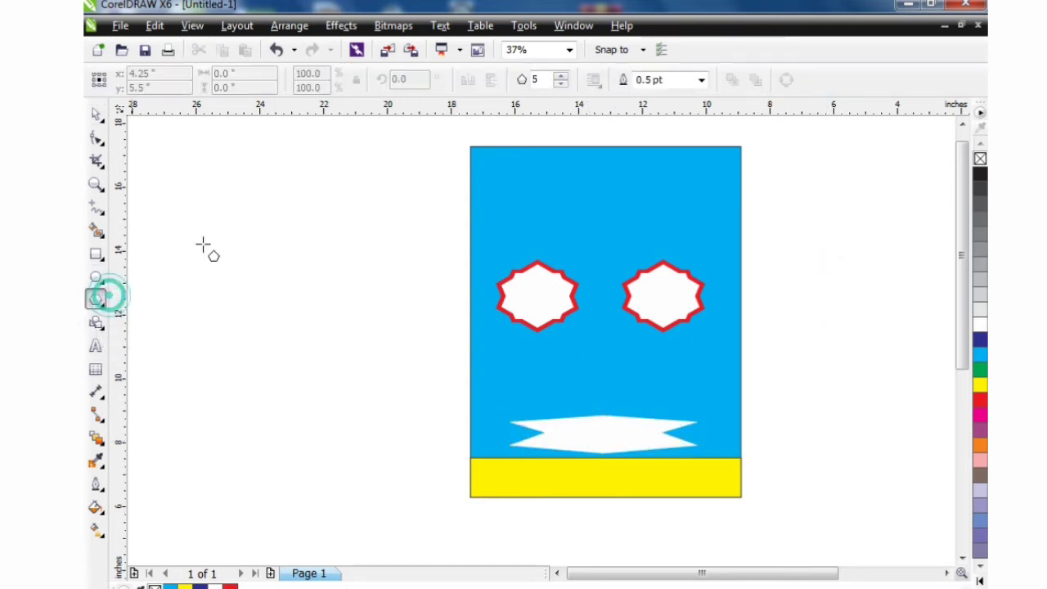
left_click_drag(180, 237, 366, 336)
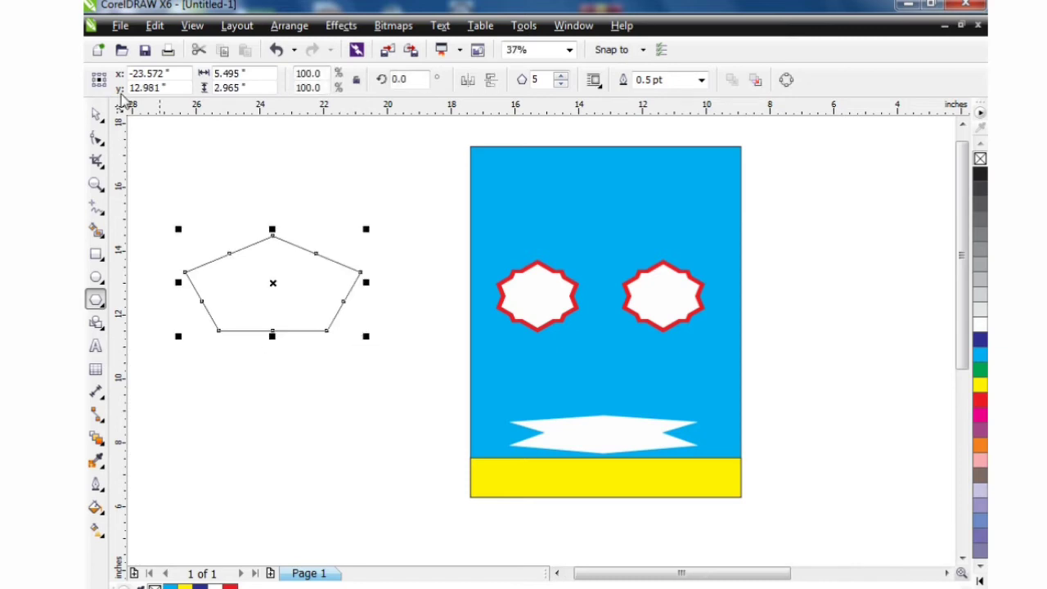
left_click(102, 121)
mouse_move(101, 140)
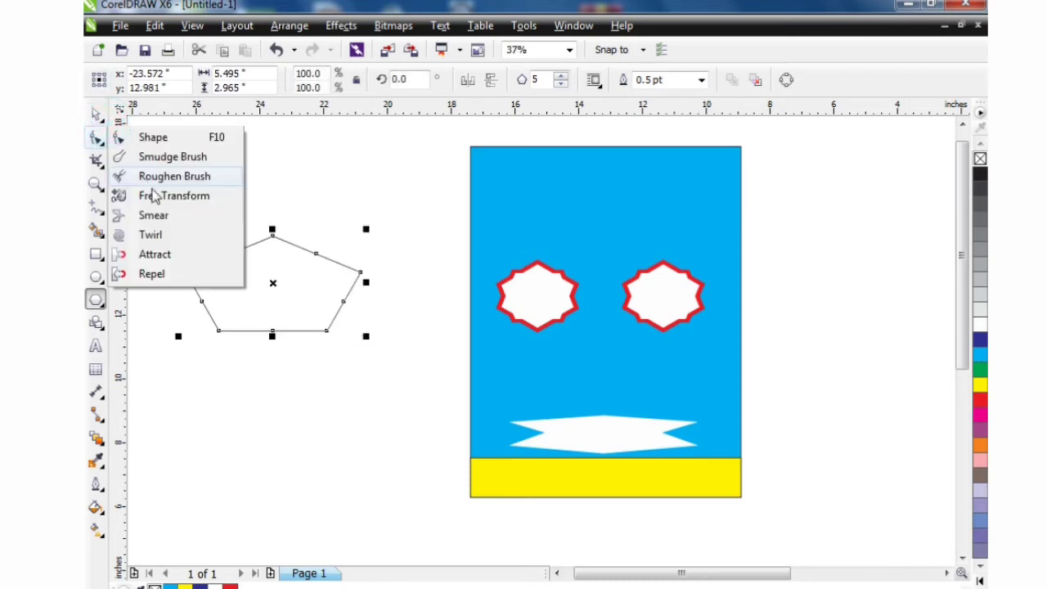
left_click(196, 401)
left_click(95, 117)
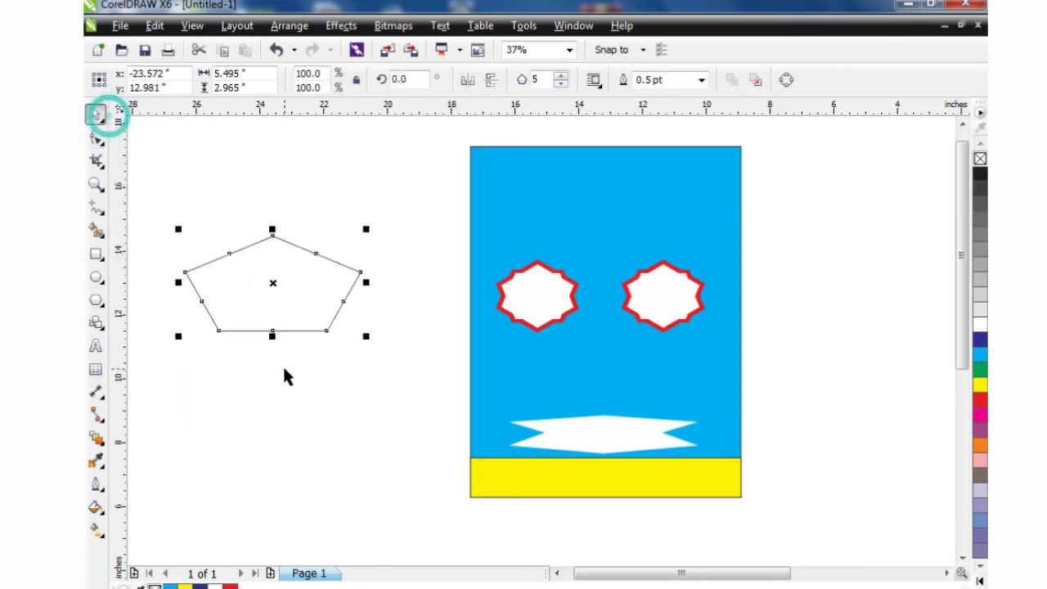
- Place two identical pentagons one above the other beside the layout and rotate the lower one to about 269.6°
scroll(276, 373, "down", 2)
left_click(275, 366)
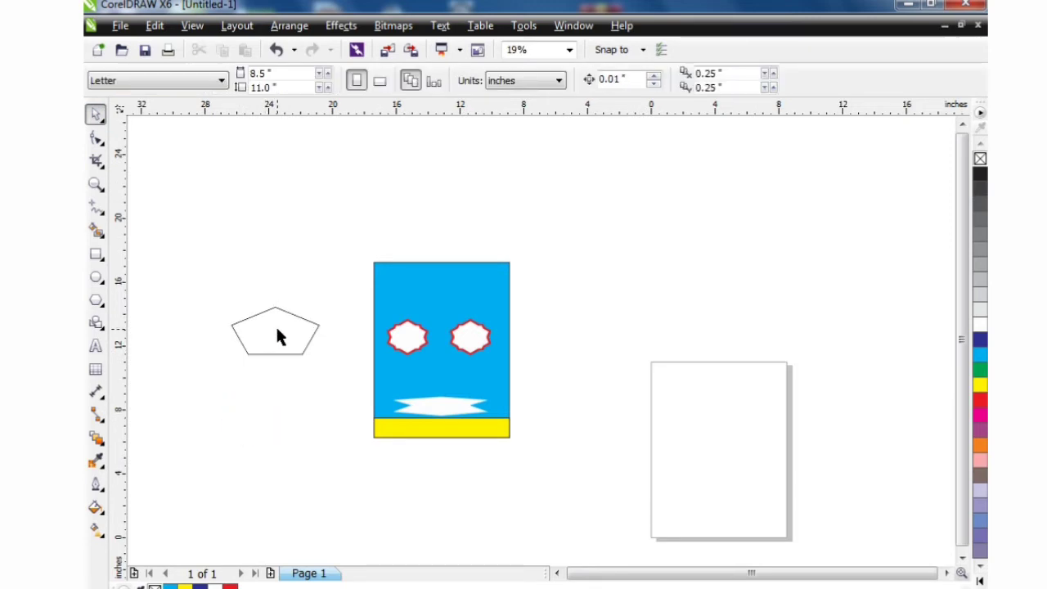
left_click_drag(275, 335, 269, 253)
left_click(269, 253)
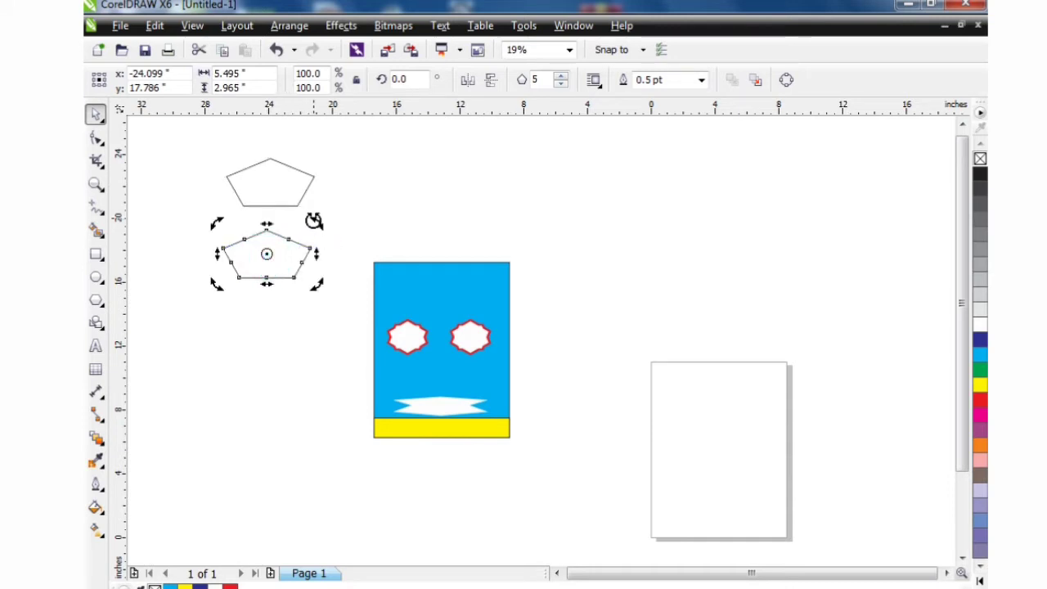
left_click_drag(314, 217, 305, 322)
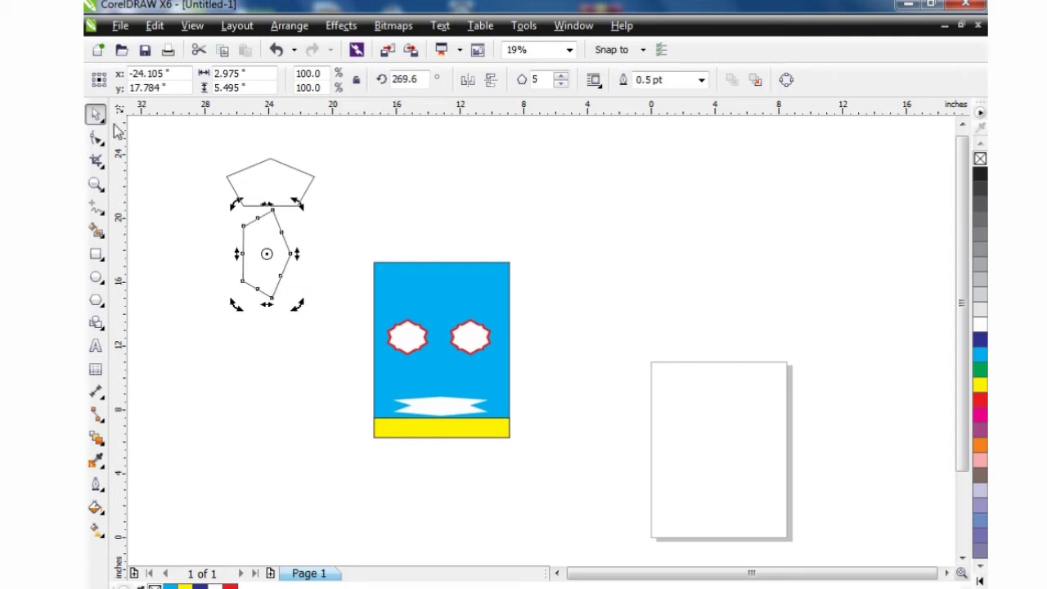
left_click(171, 189)
left_click(247, 226)
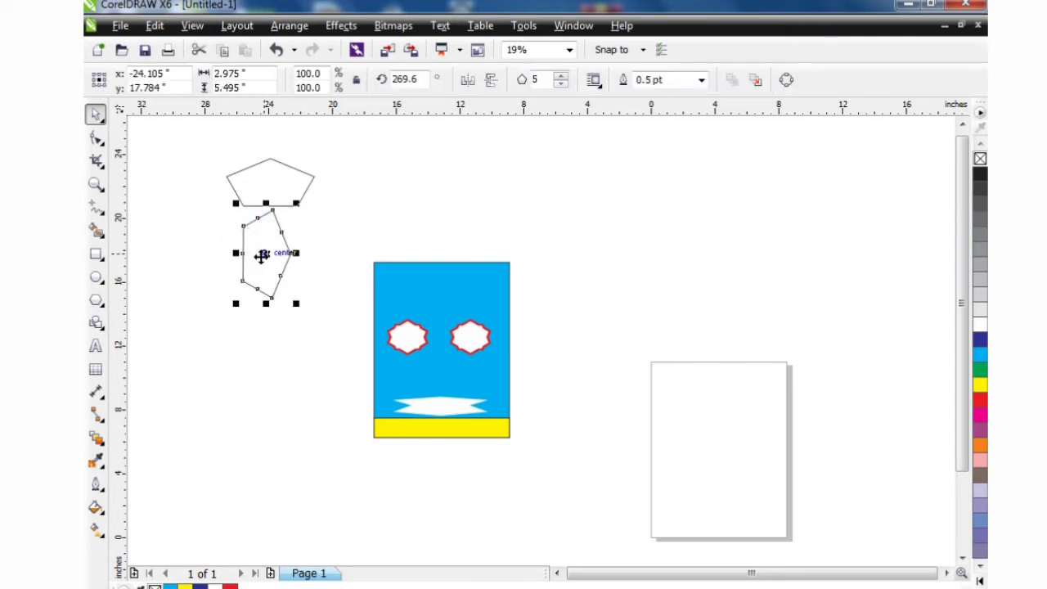
- Move the rotated pentagon so its upper corner meets the right corner of the horizontal pentagon
left_click_drag(261, 256, 306, 223)
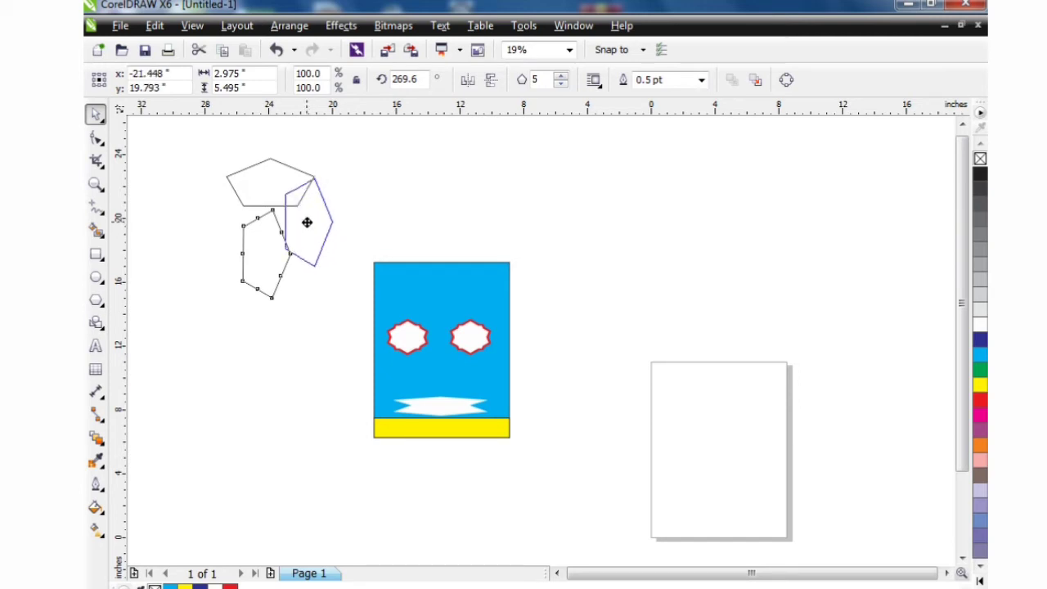
left_click_drag(306, 222, 305, 224)
left_click(265, 285)
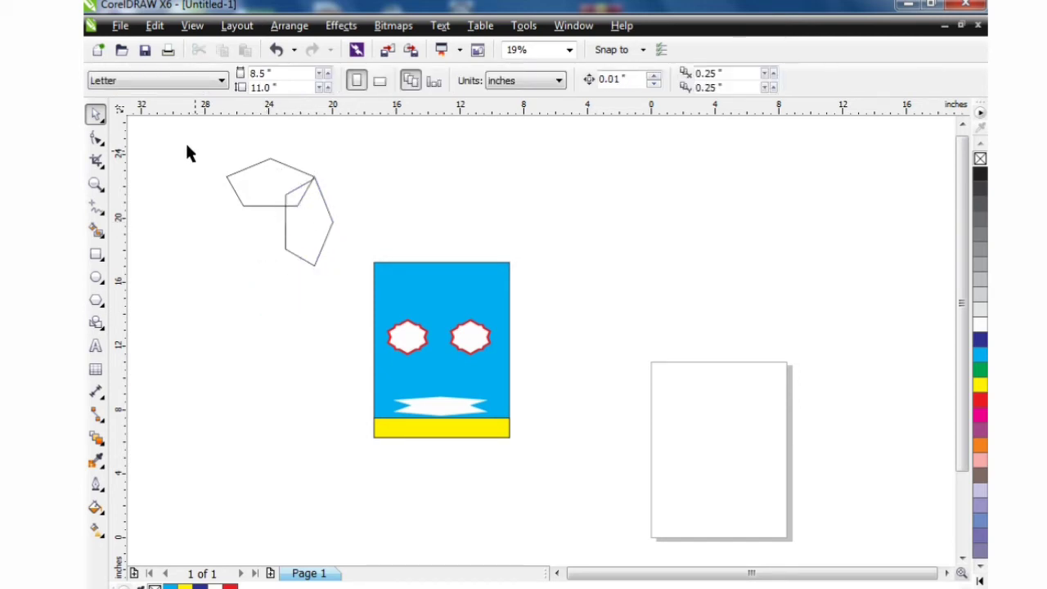
- Duplicate the joined pair of pentagons below the original and rotate the copy to about 158.8°
left_click_drag(186, 146, 345, 272)
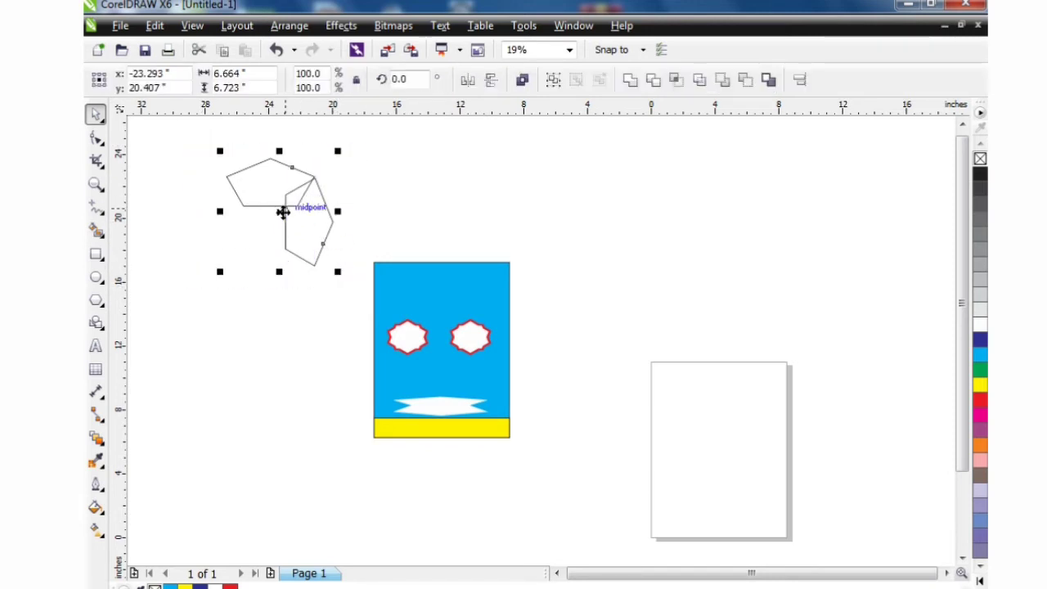
left_click_drag(282, 212, 265, 341)
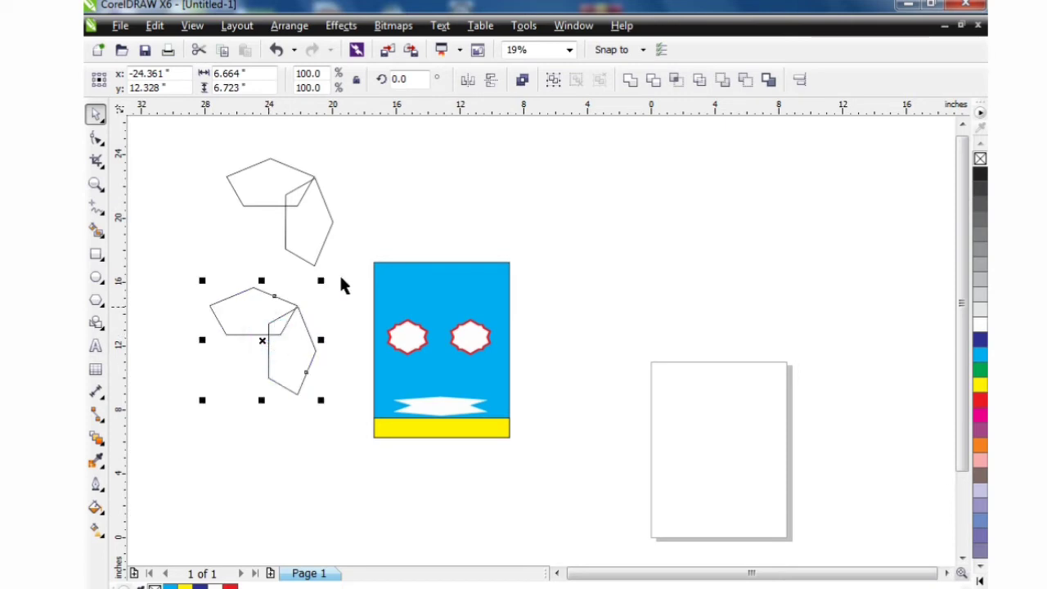
left_click(262, 341)
mouse_move(321, 282)
left_mouse_down()
mouse_move(311, 392)
mouse_move(234, 413)
mouse_move(211, 365)
left_mouse_up()
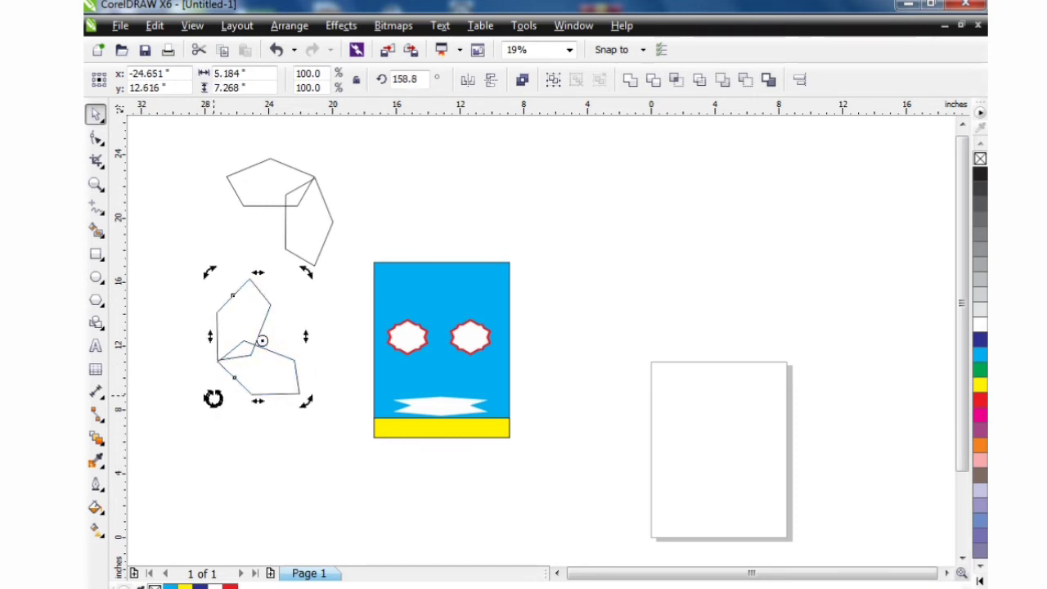
- Move the copied pair up to the original pair's open side and rotate it to about 175.9° to form a ring
left_click(234, 339)
left_click_drag(252, 344, 234, 239)
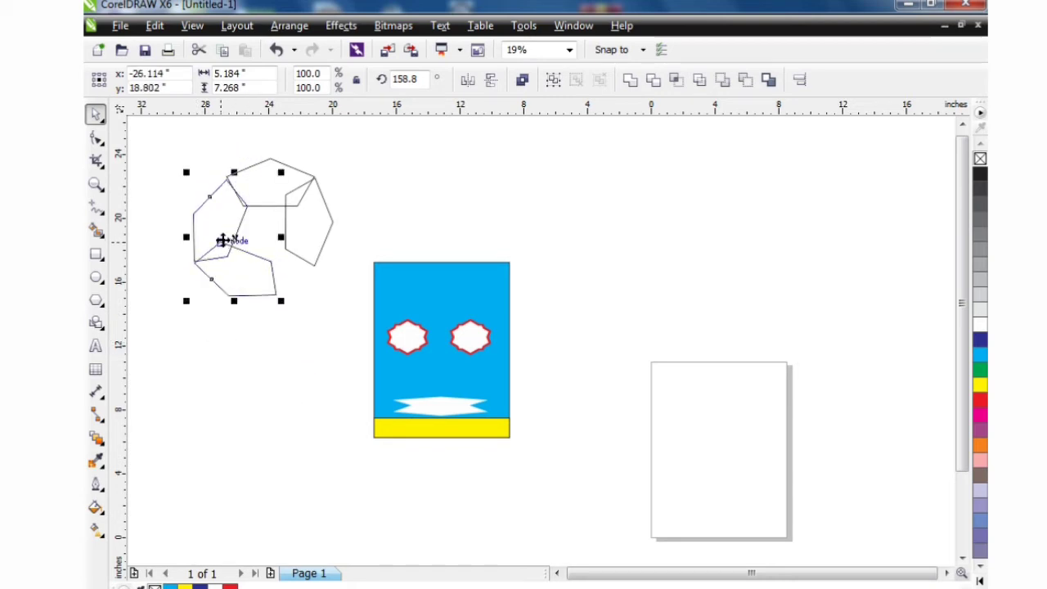
left_click(235, 238)
left_click_drag(281, 306, 302, 294)
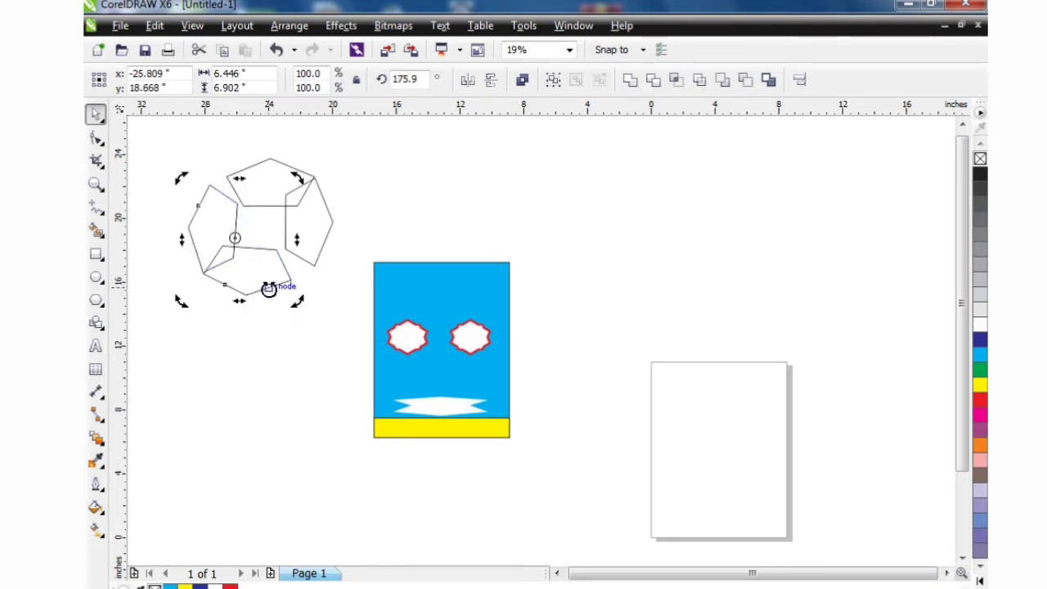
- Nudge the copied pair about 1.08 in right and 0.45 in up so its corner meets the top pentagon's left corner
key("Right")
key("Right")
key("Right")
key("Right")
key("Right")
key("Right")
key("Right")
key("Right")
key("Right")
key("Right")
key("Right")
key("Right")
key("Right")
key("Right")
key("Right")
key("Right")
key("Right")
key("Right")
key("Right")
key("Right")
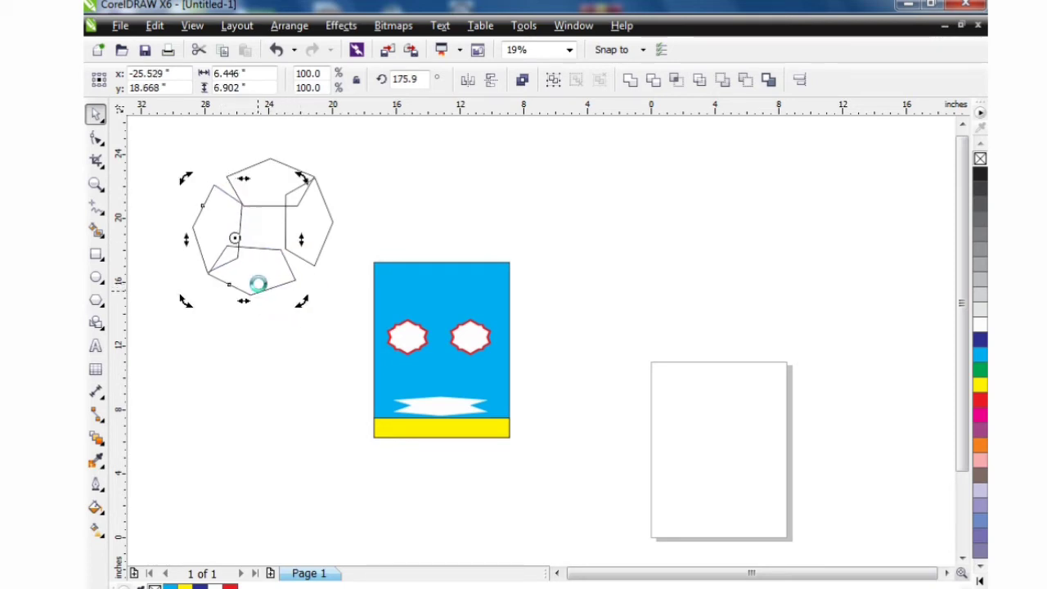
key("Right")
key("Right")
key("Right")
key("Right")
key("Right")
key("Right")
key("Right")
key("Right")
key("Right")
key("Right")
key("Right")
key("Right")
key("Right")
key("Right")
key("Right")
key("Right")
key("Right")
key("Right")
key("Right")
key("Right")
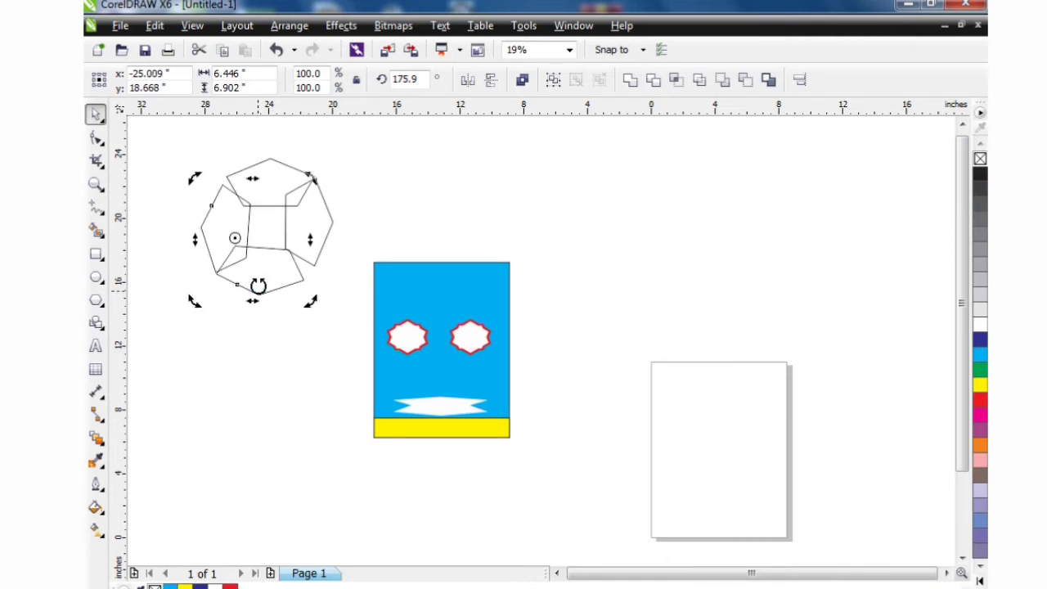
key("Right")
key("Right")
key("Right")
key("Right")
key("Right")
key("Right")
key("Right")
key("Right")
key("Right")
key("Right")
key("Right")
key("Right")
key("Right")
key("Right")
key("Right")
key("Right")
key("Right")
key("Right")
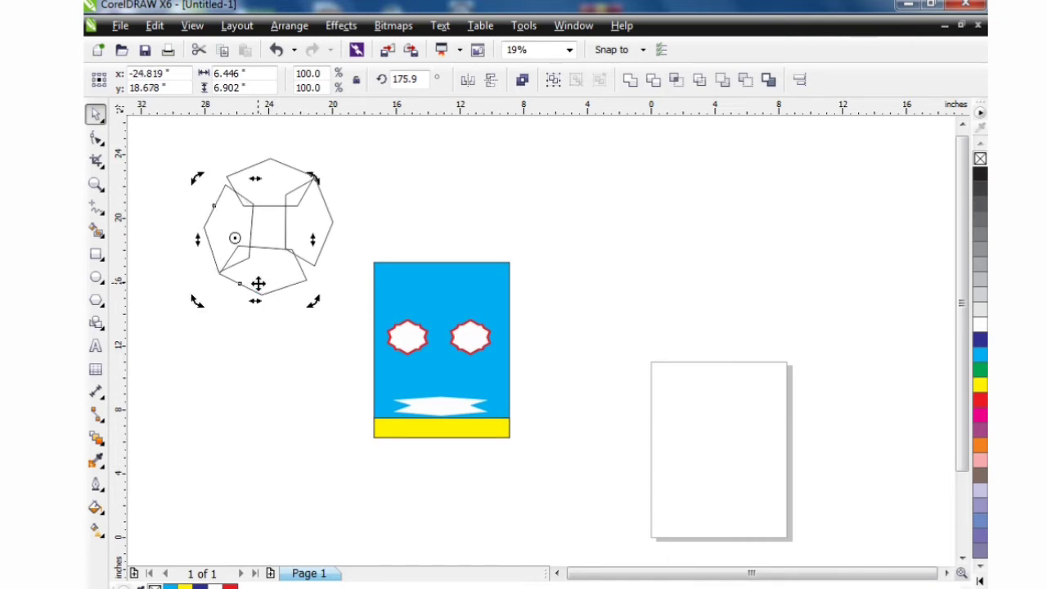
key("Right")
key("Up")
key("Up")
key("Up")
key("Up")
key("Up")
key("Up")
key("Up")
key("Up")
key("Up")
key("Up")
key("Up")
key("Up")
key("Up")
key("Up")
key("Up")
key("Up")
key("Up")
key("Up")
key("Up")
key("Up")
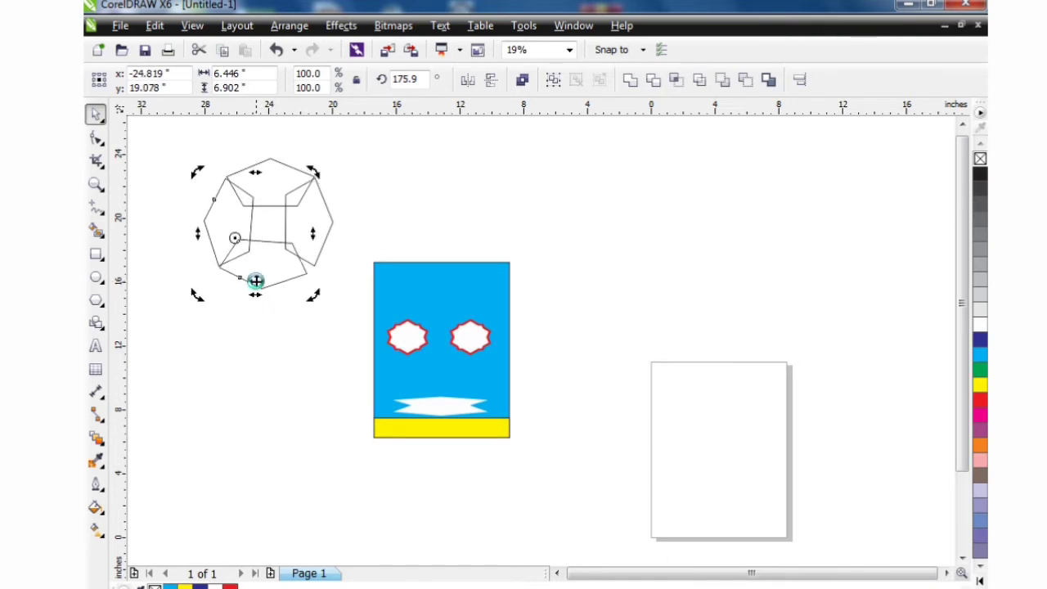
key("Right")
key("Right")
key("Right")
key("Right")
key("Right")
key("Right")
key("Right")
key("Right")
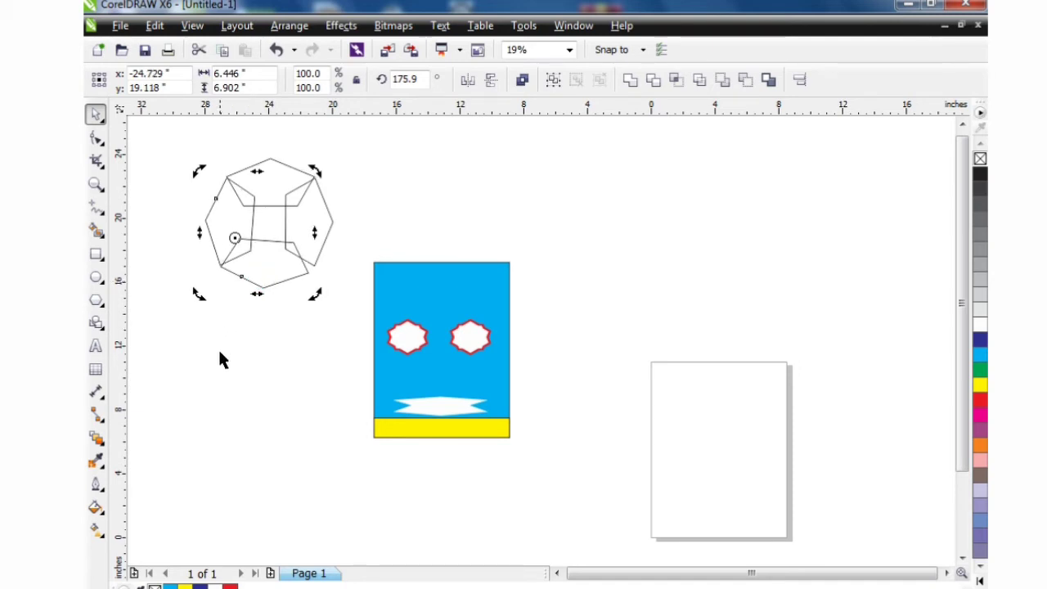
left_click(219, 359)
- Rotate only the bottom pentagon of the ring to about 184.7°
left_click(268, 271)
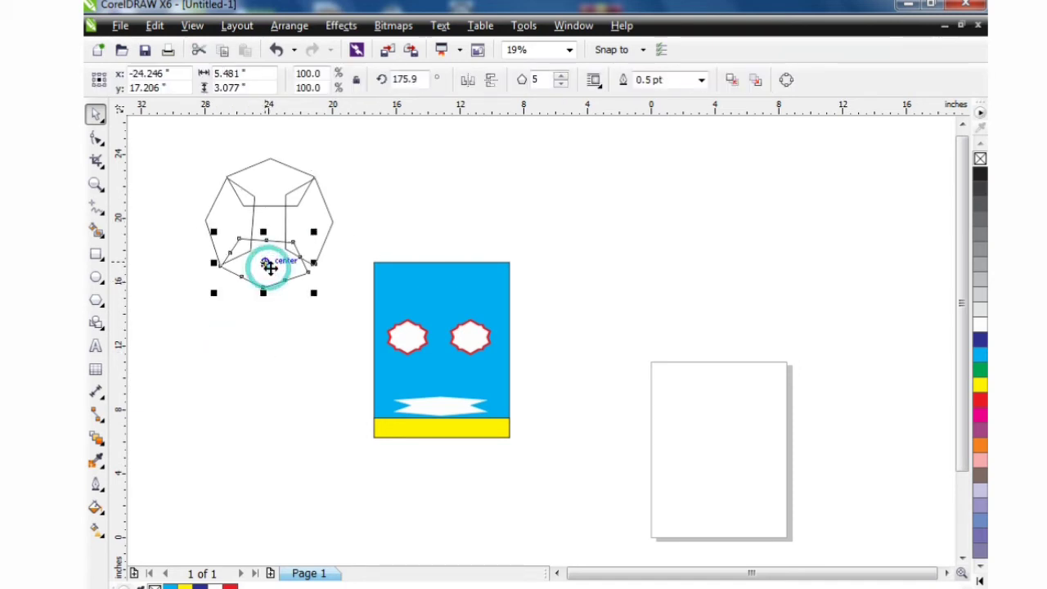
mouse_move(264, 260)
left_mouse_down()
mouse_move(301, 252)
mouse_move(266, 260)
left_mouse_up()
scroll(286, 319, "up", 3)
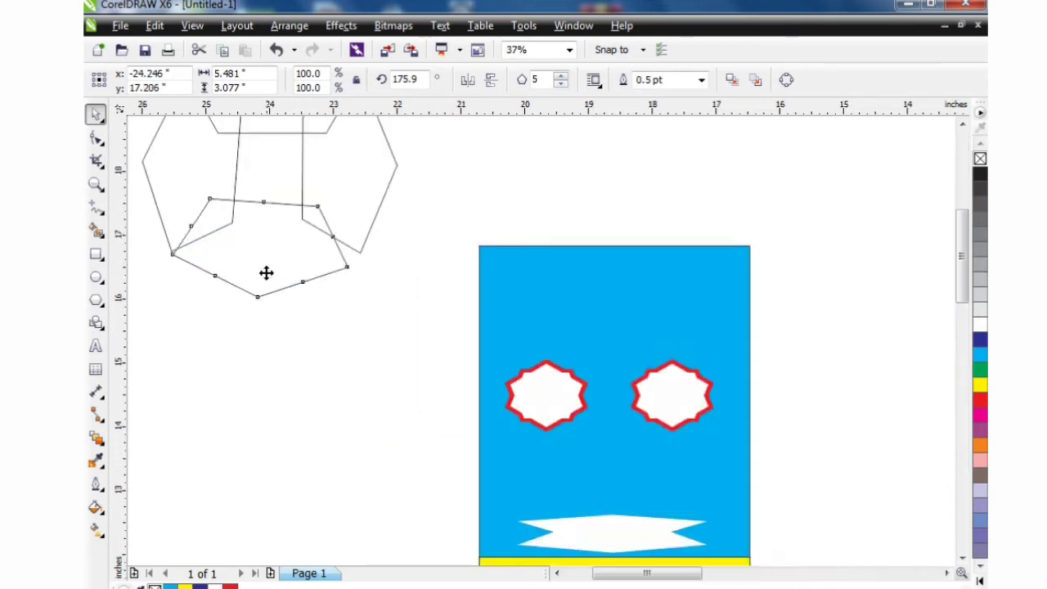
scroll(286, 327, "down", 2)
left_click(263, 450)
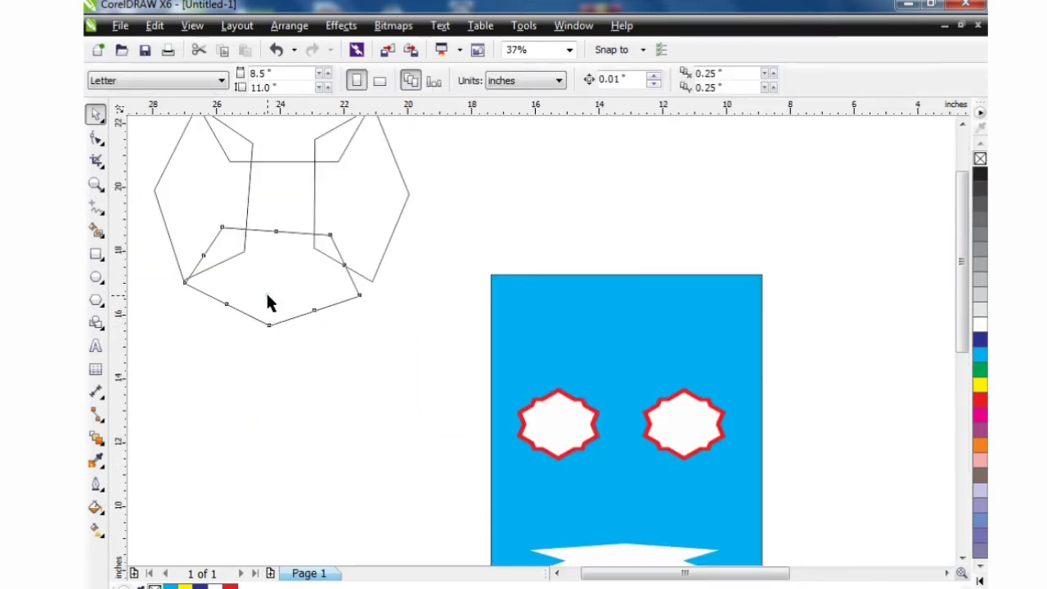
double_click(271, 296)
left_click_drag(363, 220, 355, 209)
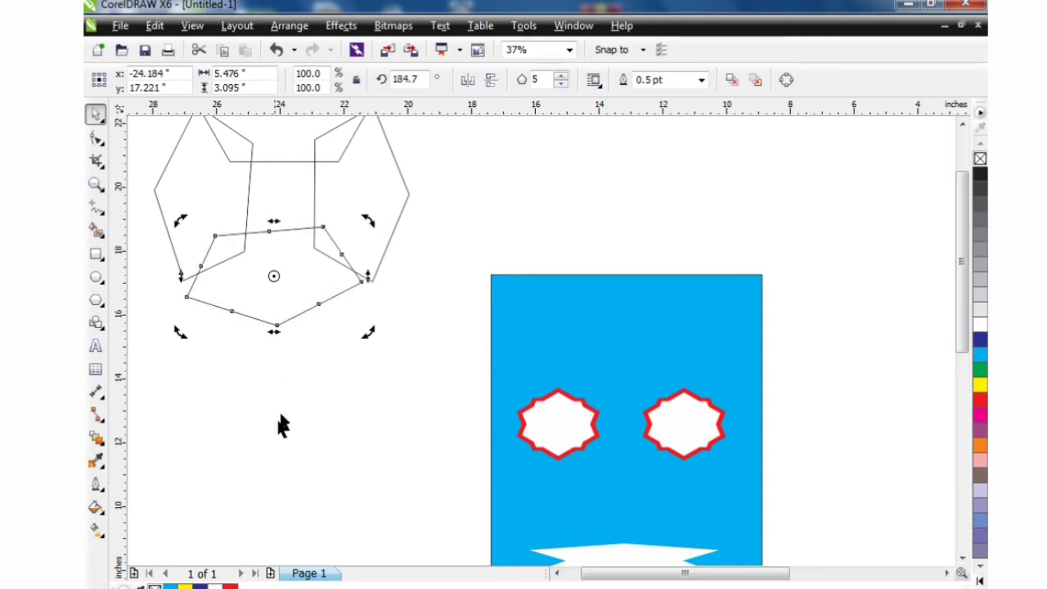
- Nudge the bottom pentagon up to about y 17.7 in so its left corner meets the left pentagon
left_click(281, 413)
left_click(273, 292)
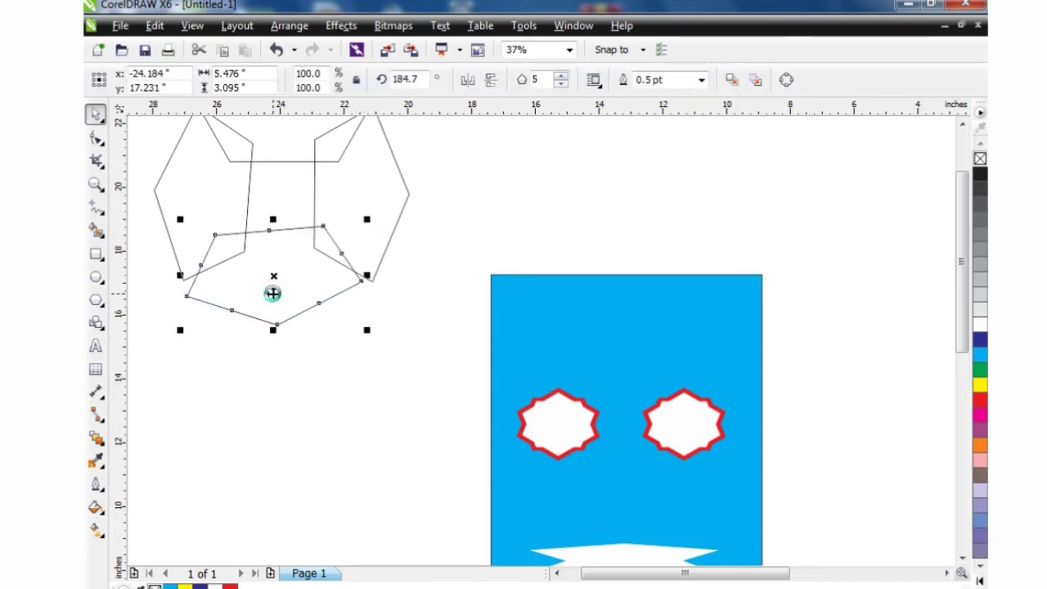
key("Up")
key("Up")
key("Up")
key("Up")
key("Up")
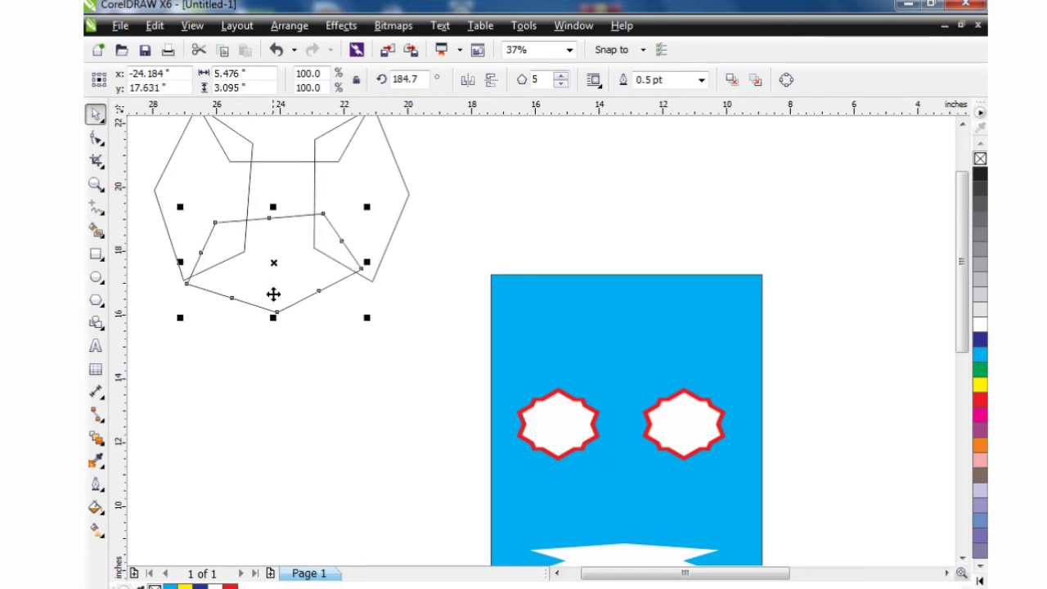
left_click(259, 353)
scroll(260, 354, "down", 1)
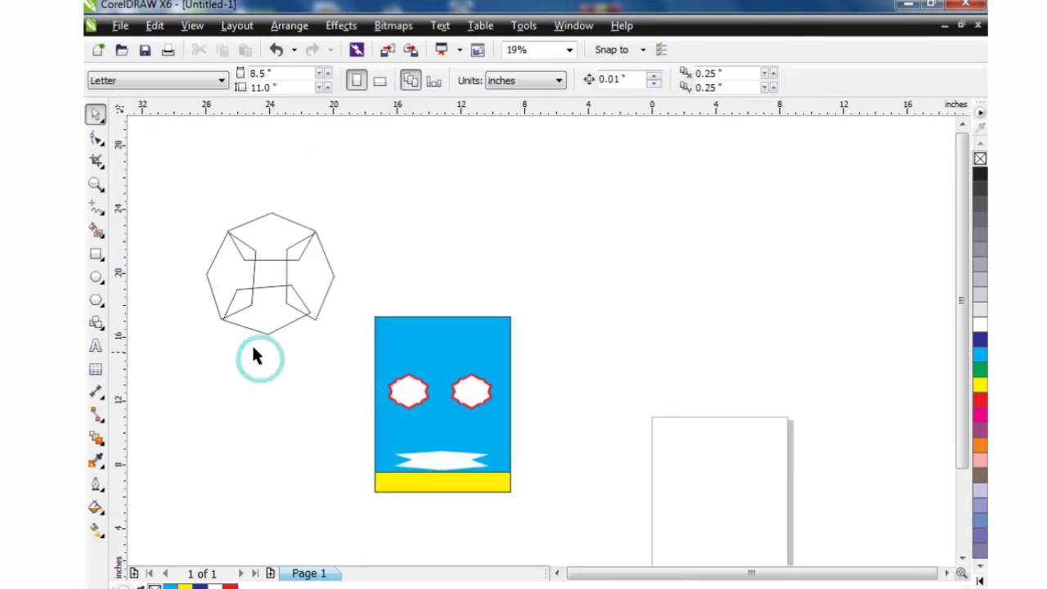
- Skew the bottom pentagon vertically to align its side corners with the neighbouring pentagons of the ring
left_click(283, 304)
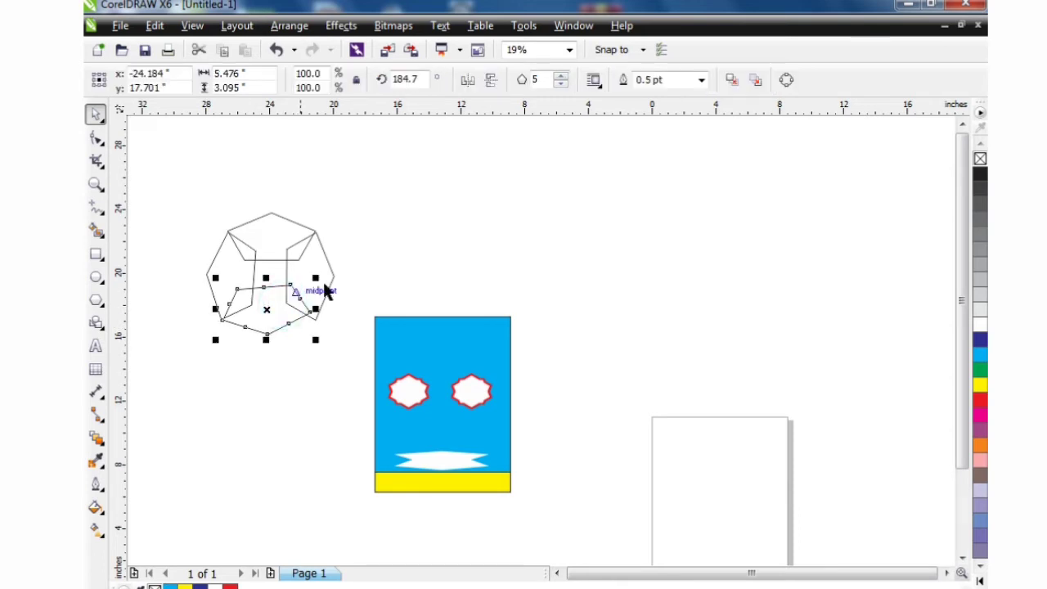
left_click(283, 306)
left_click_drag(317, 311, 321, 319)
left_click(271, 399)
scroll(288, 309, "up", 3)
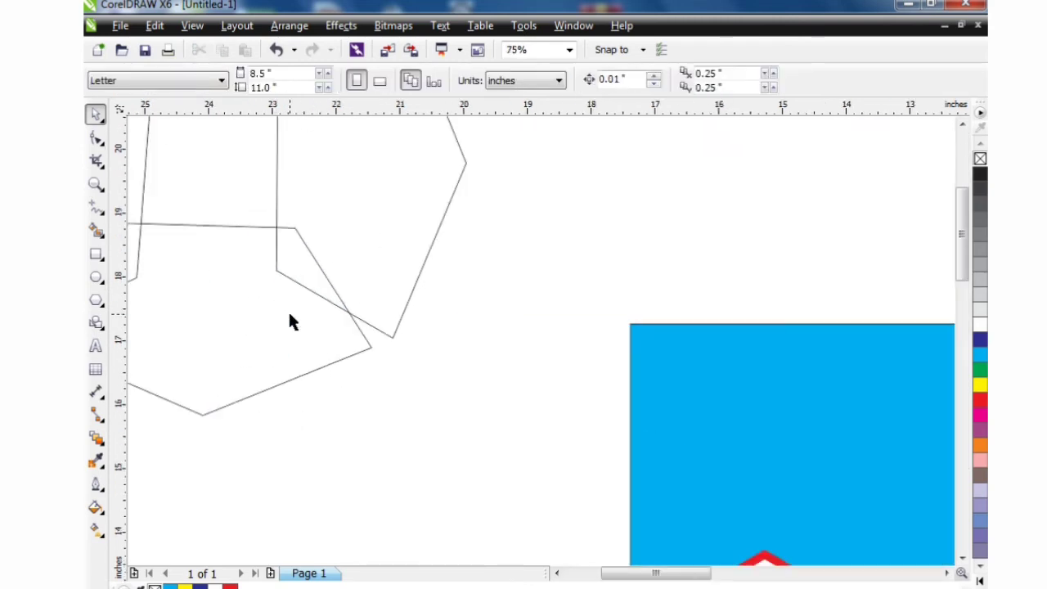
left_click(324, 334)
left_click(327, 342)
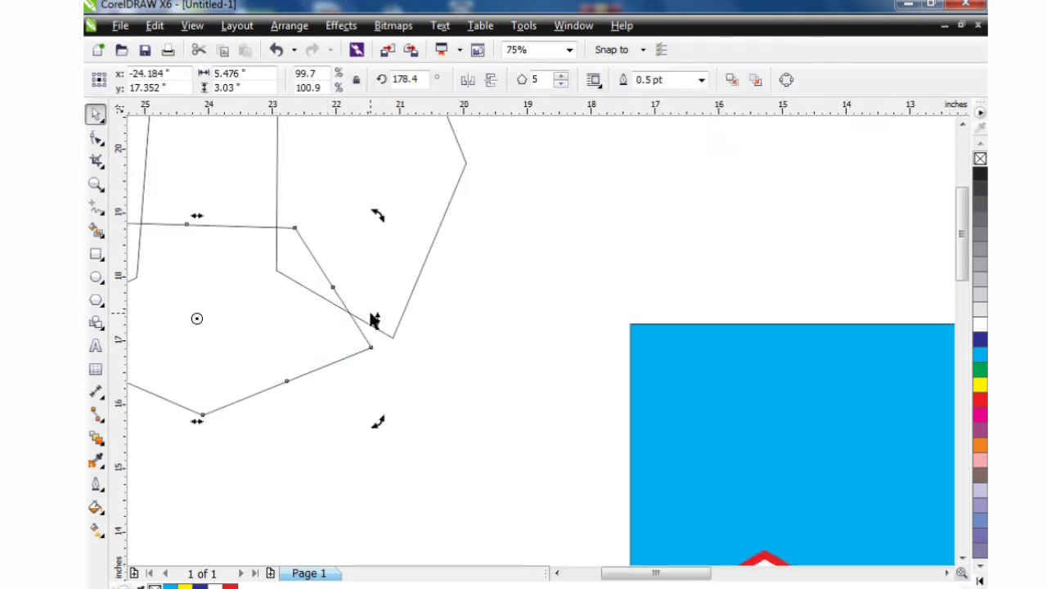
mouse_move(374, 318)
left_mouse_down()
mouse_move(381, 303)
mouse_move(416, 291)
mouse_move(378, 303)
left_mouse_up()
scroll(339, 359, "down", 4)
left_click(302, 418)
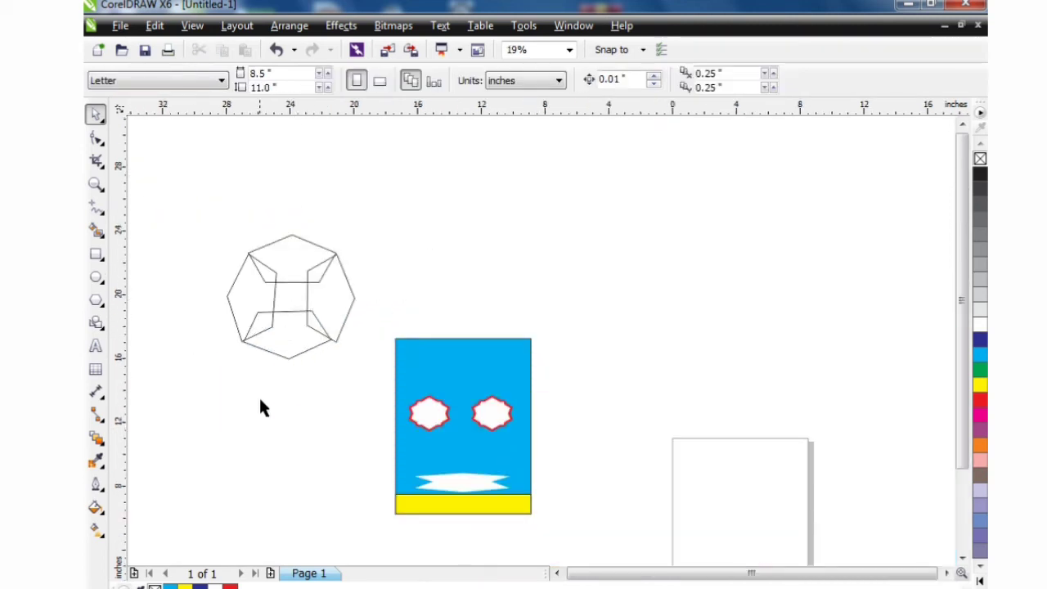
- Try to weld all four pentagons of the ring into one shape
left_click(260, 401)
left_click_drag(177, 227, 373, 402)
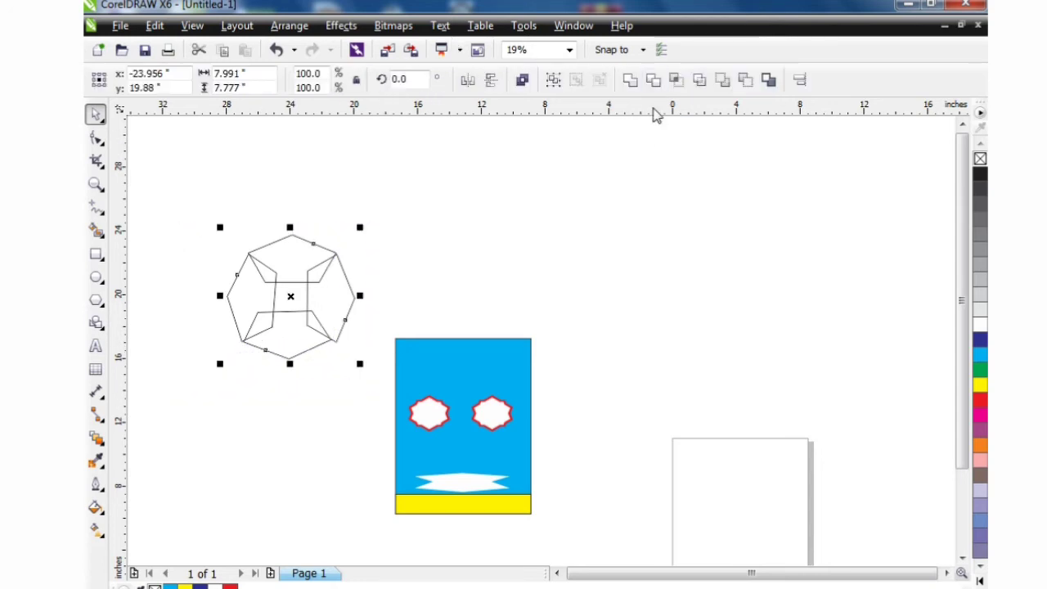
left_click(633, 83)
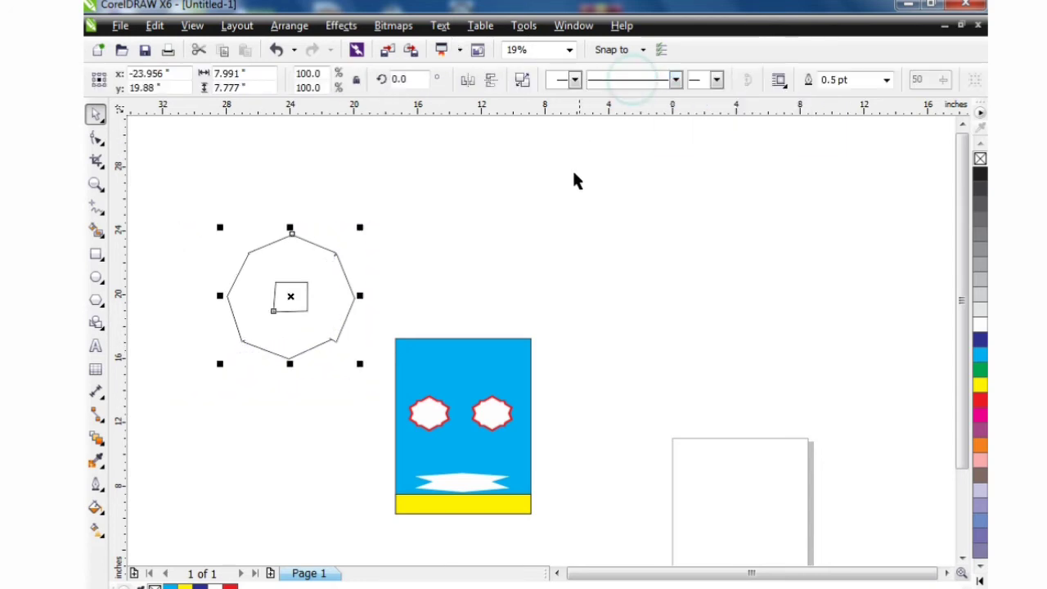
left_click(573, 176)
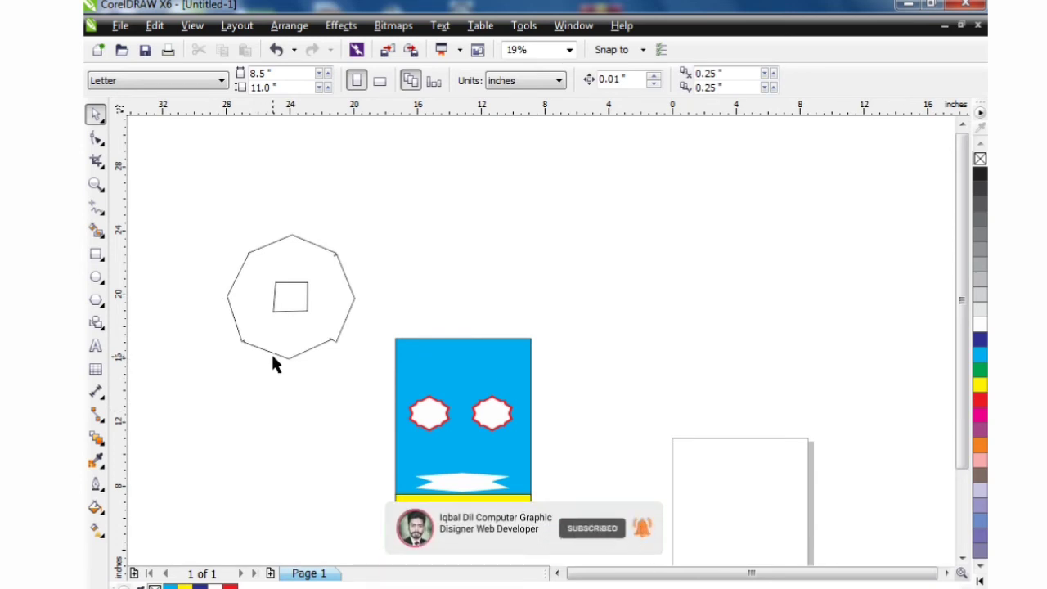
key("ctrl+z")
- Pull the ring apart by moving its bottom pentagon below it and its right-hand pentagon above the cyan background, to about x -5.9, y 24.8 in
left_click(287, 398)
left_click_drag(282, 354, 310, 432)
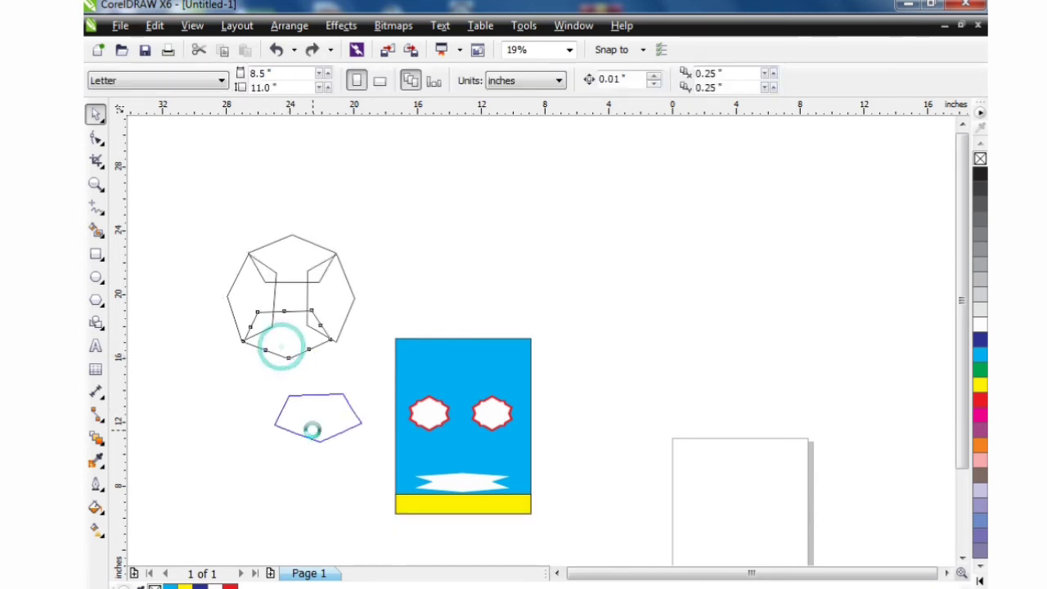
left_click(331, 466)
left_click_drag(314, 290, 563, 211)
left_click(570, 305)
left_click(586, 222)
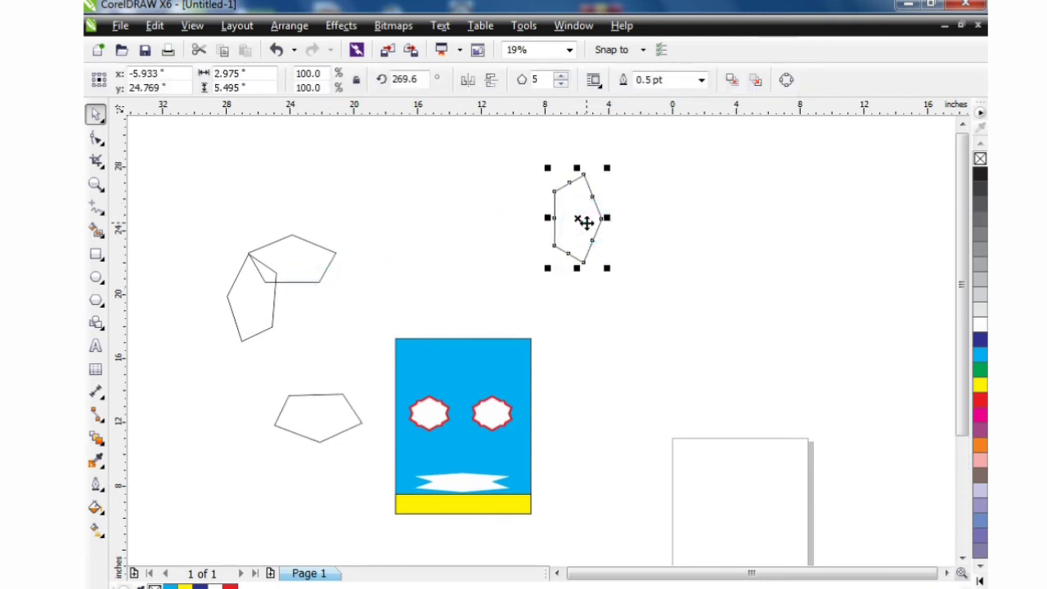
- Turn the separated upright pentagon above the cyan background into a hexagon with 6 sides
left_click(561, 78)
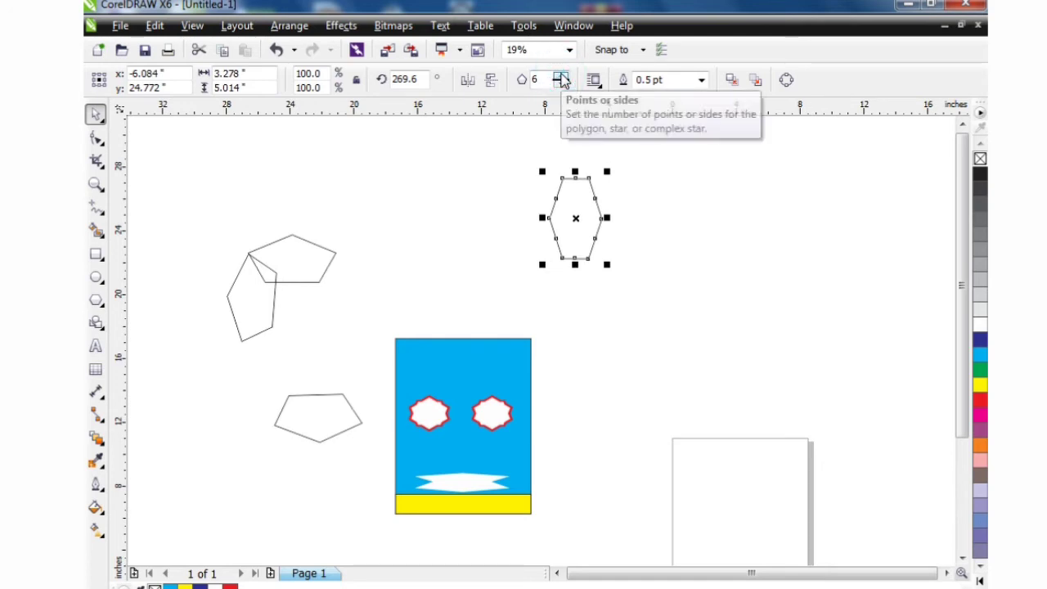
left_click(563, 78)
left_click(562, 78)
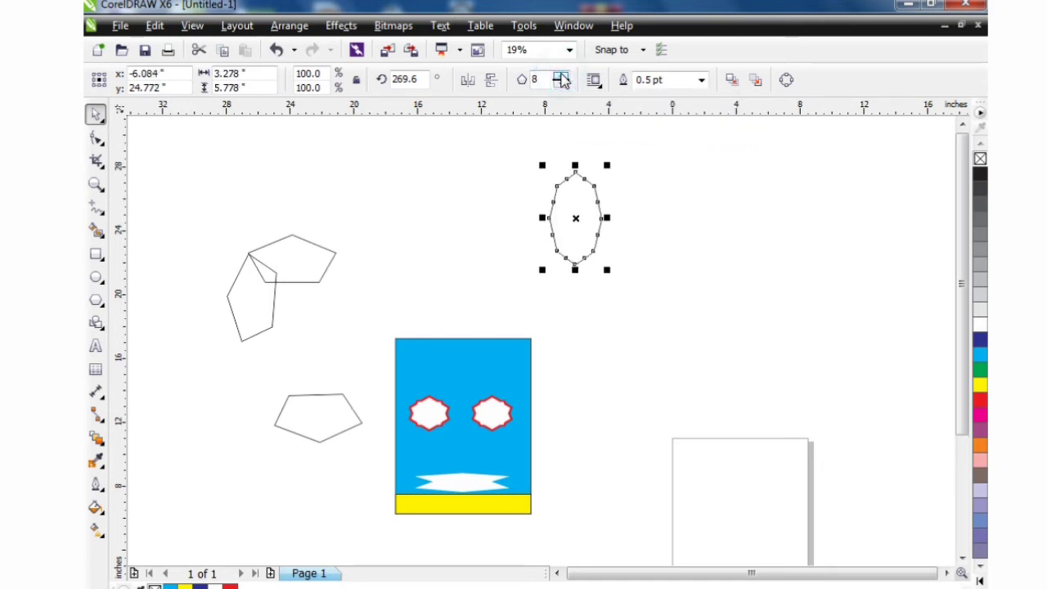
left_click(562, 77)
left_click(562, 78)
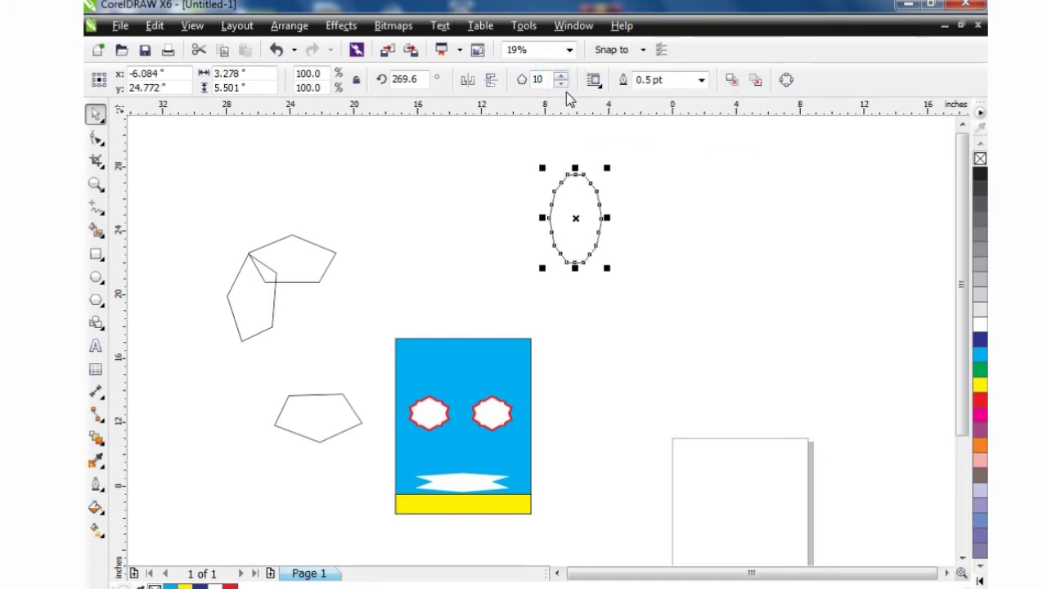
left_click(561, 84)
left_click(561, 83)
left_click(561, 84)
left_click(561, 83)
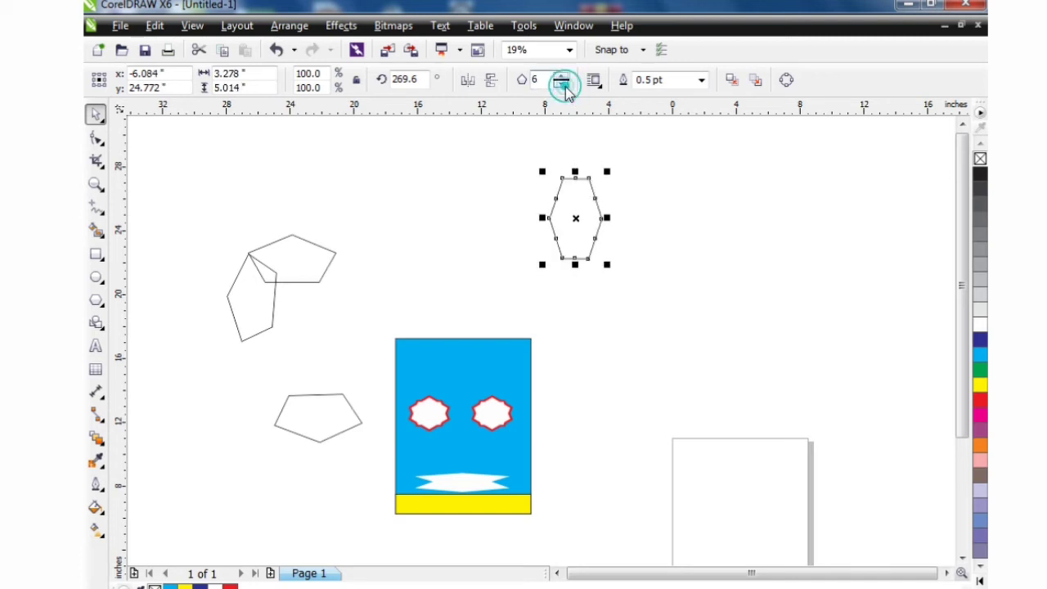
left_click(682, 291)
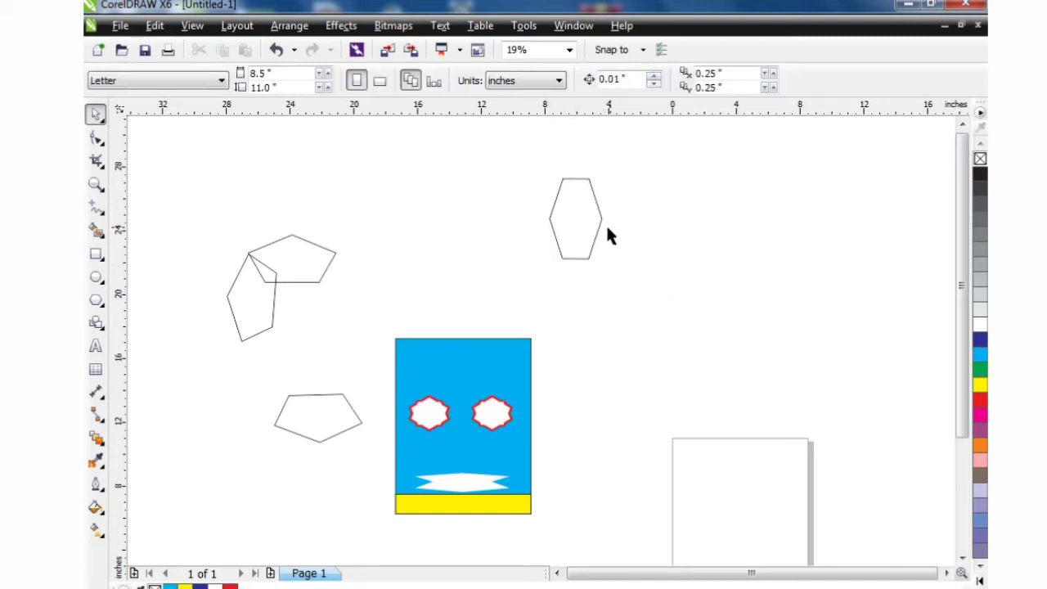
- Move the hexagon down beside the cyan background and place a duplicate above it, over the empty page
left_click(577, 233)
left_click_drag(574, 227, 633, 326)
left_click(708, 333)
left_click(706, 234)
left_click(640, 296)
left_click(734, 338)
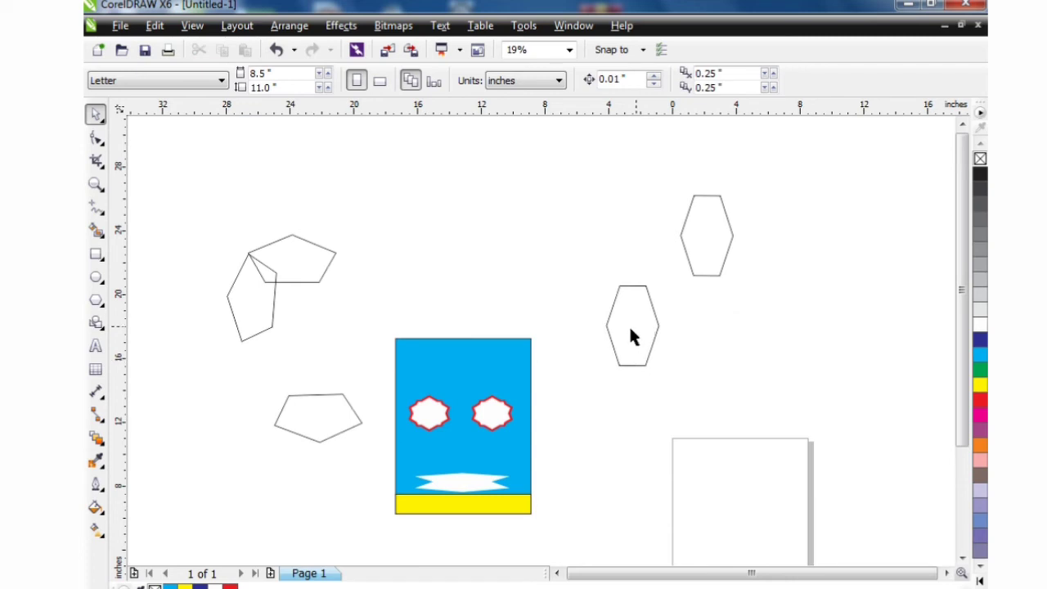
- Rotate the lower hexagon to about 357.4° so that it lies lengthwise
scroll(623, 333, "up", 2)
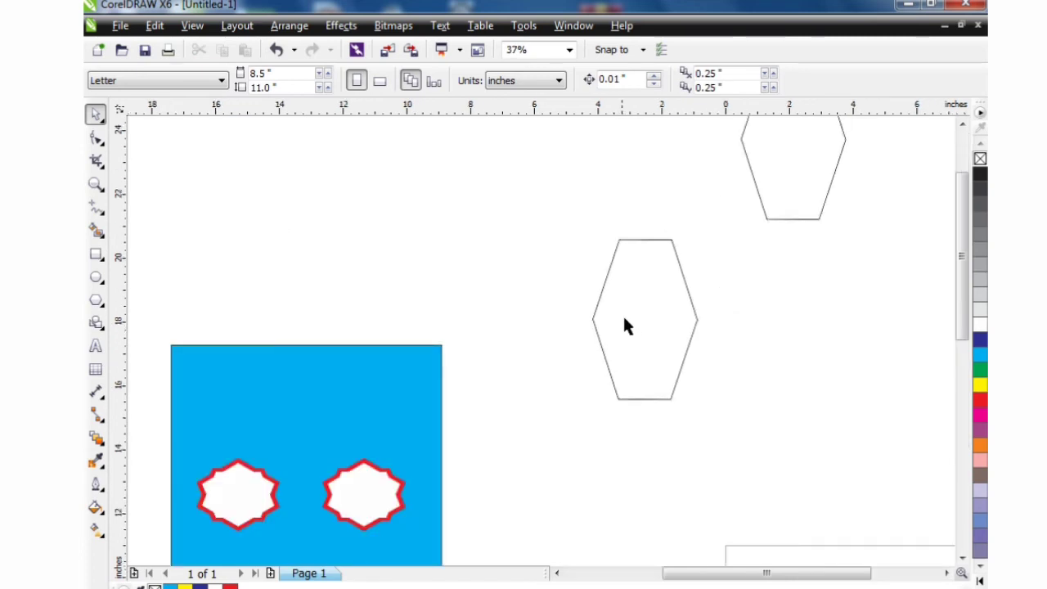
left_click(651, 306)
left_click(656, 304)
left_click_drag(701, 233, 580, 276)
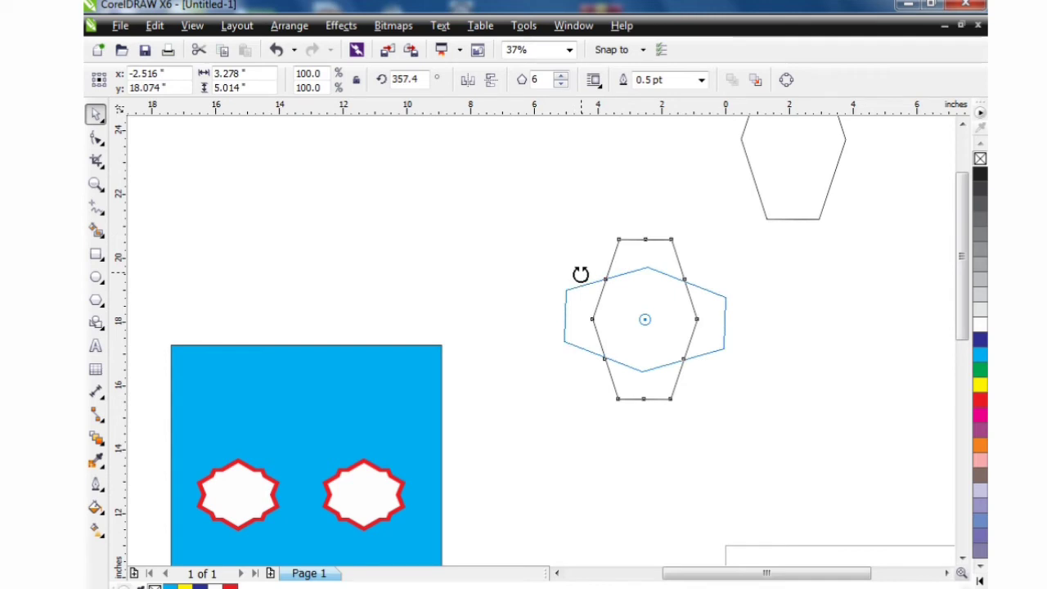
left_click(522, 415)
- Move the rotated hexagon onto the upper part of the cyan background, at about x -13.4, y 15.6 in
scroll(518, 353, "down", 2)
left_click_drag(586, 344, 424, 376)
scroll(388, 372, "up", 2)
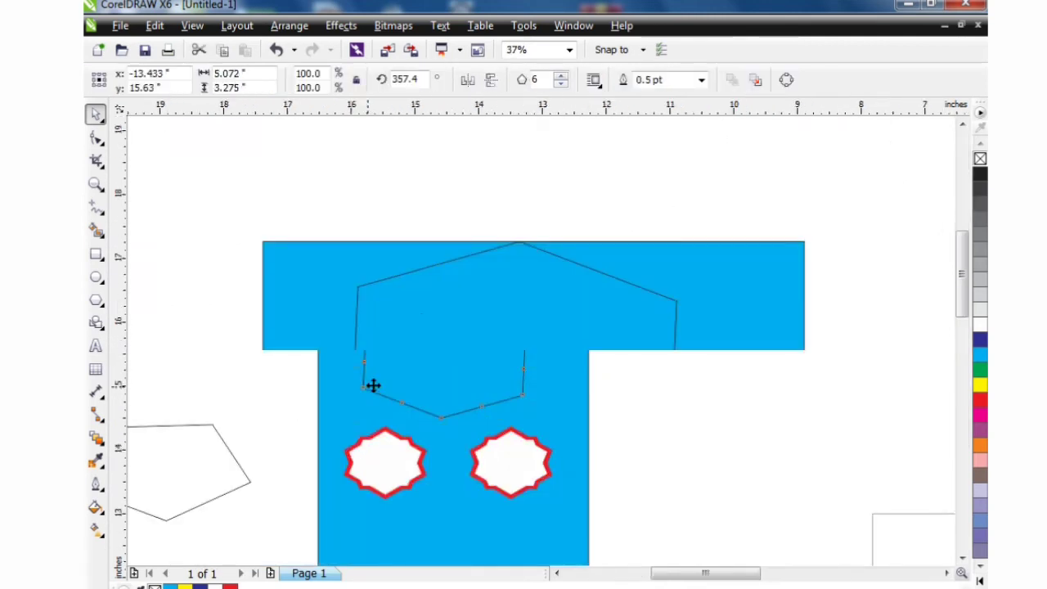
left_click(721, 212)
- Straighten the hexagon to about 359.6° and shrink it proportionally to about 3.0 in by 1.96 in
double_click(543, 380)
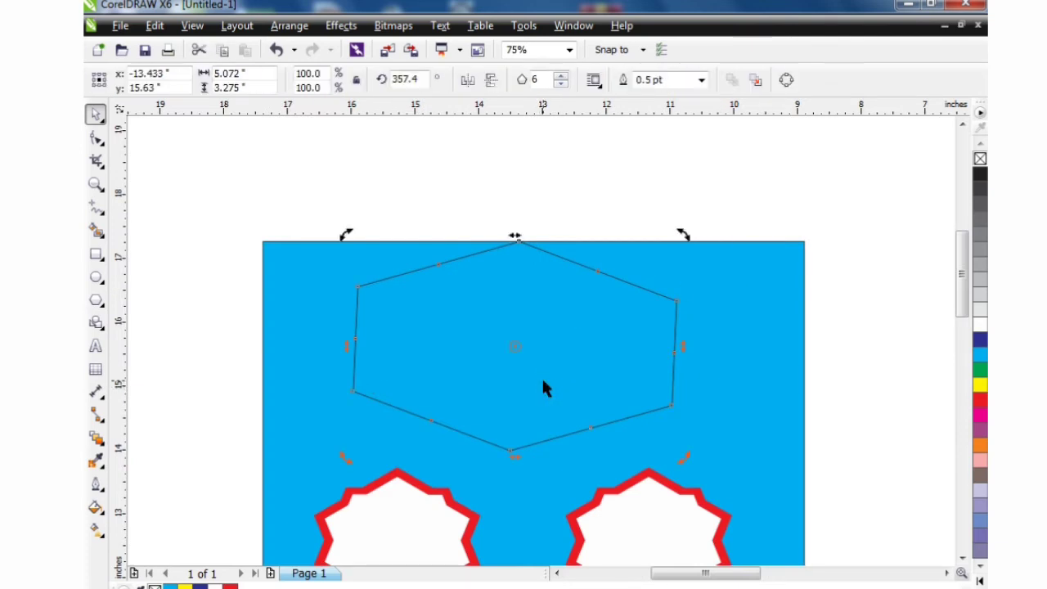
left_click_drag(685, 237, 673, 229)
left_click_drag(672, 235, 618, 275)
left_click(668, 197)
- Place the small hexagon in the upper-left corner of the cyan background and a matching copy in the upper-right corner
left_click(512, 374)
left_click_drag(556, 334, 707, 304)
left_click(428, 156)
left_click(366, 312)
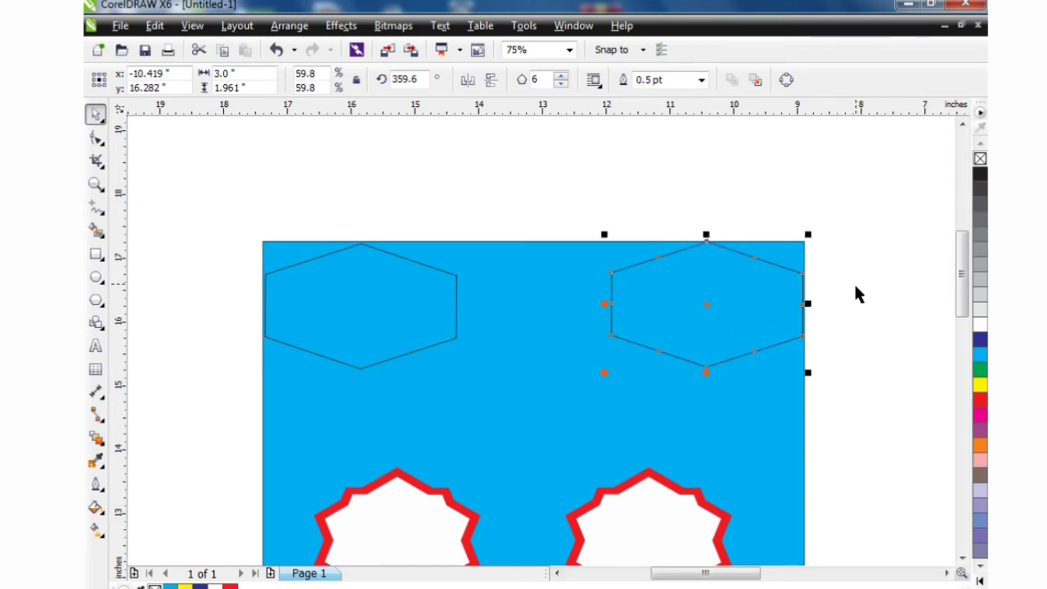
- Fill both corner hexagons on the cyan background with red
left_click(854, 300)
left_click(687, 317)
left_click(979, 399)
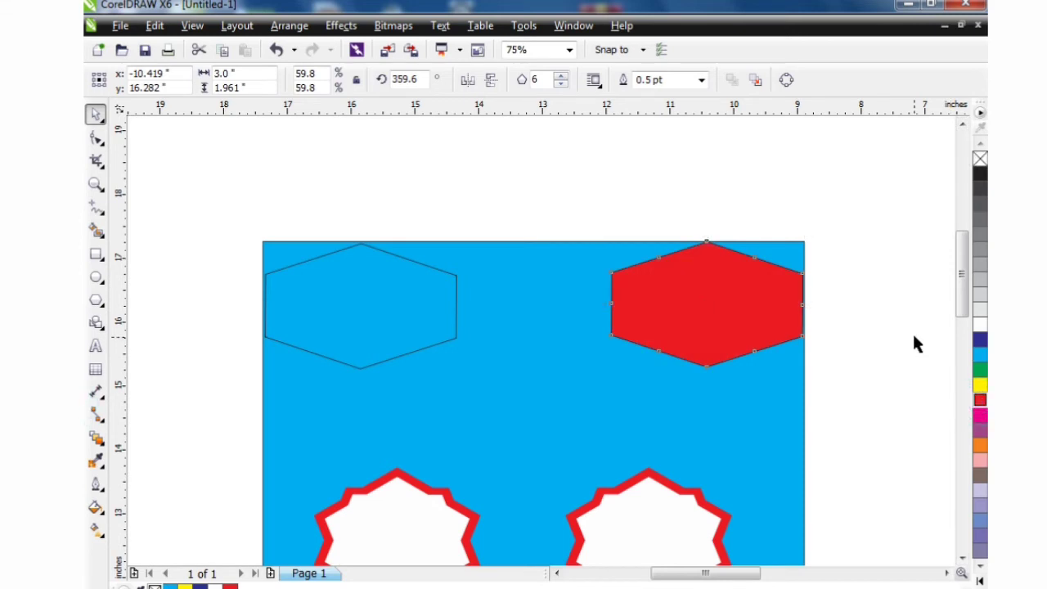
left_click(916, 343)
left_click(390, 316)
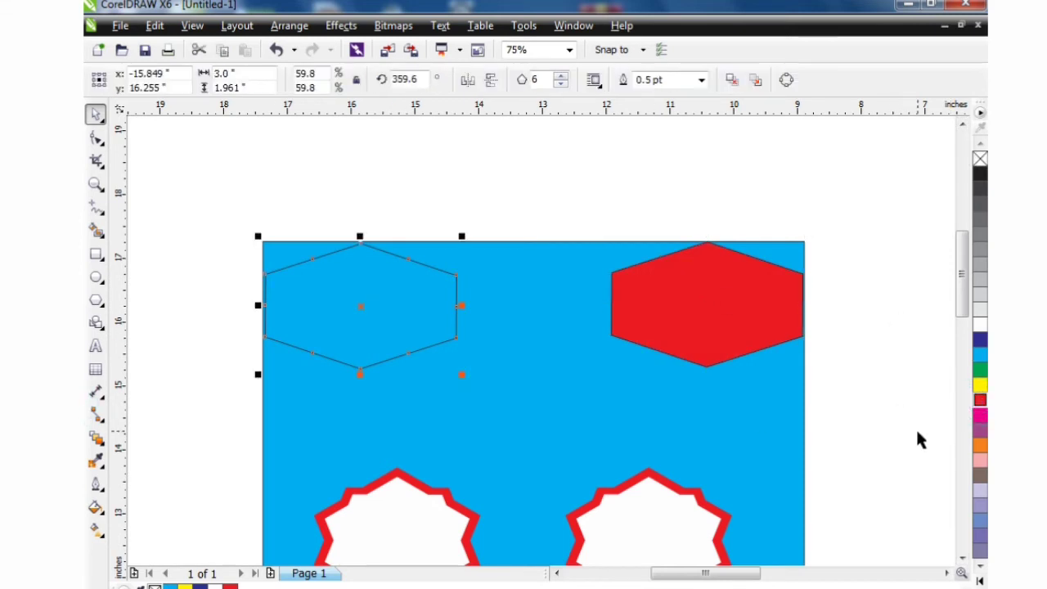
left_click(978, 400)
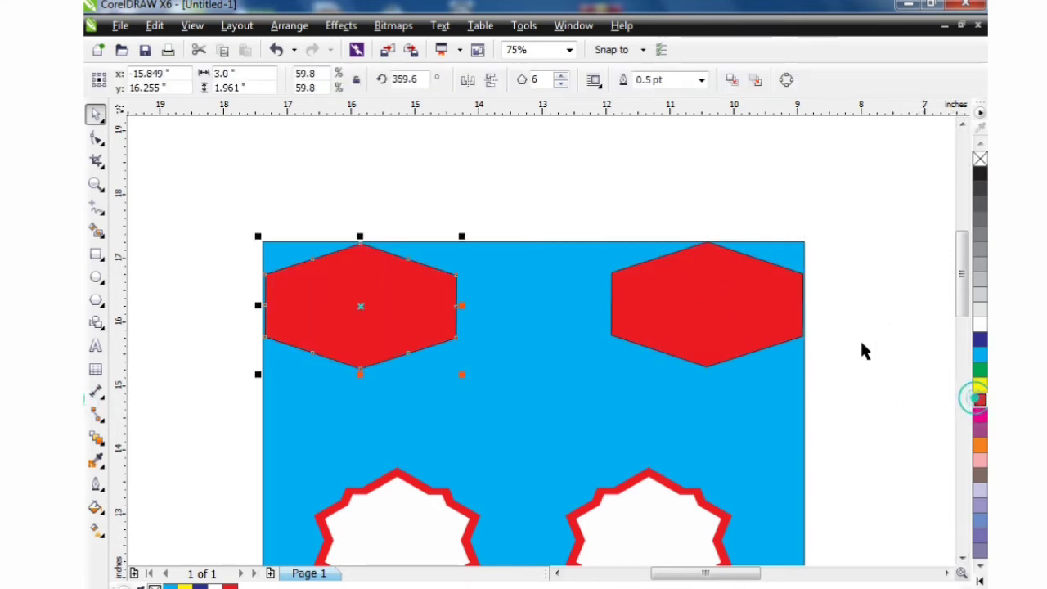
- Remove the outline from both red hexagons
left_click(724, 313, "shift")
right_click(980, 157)
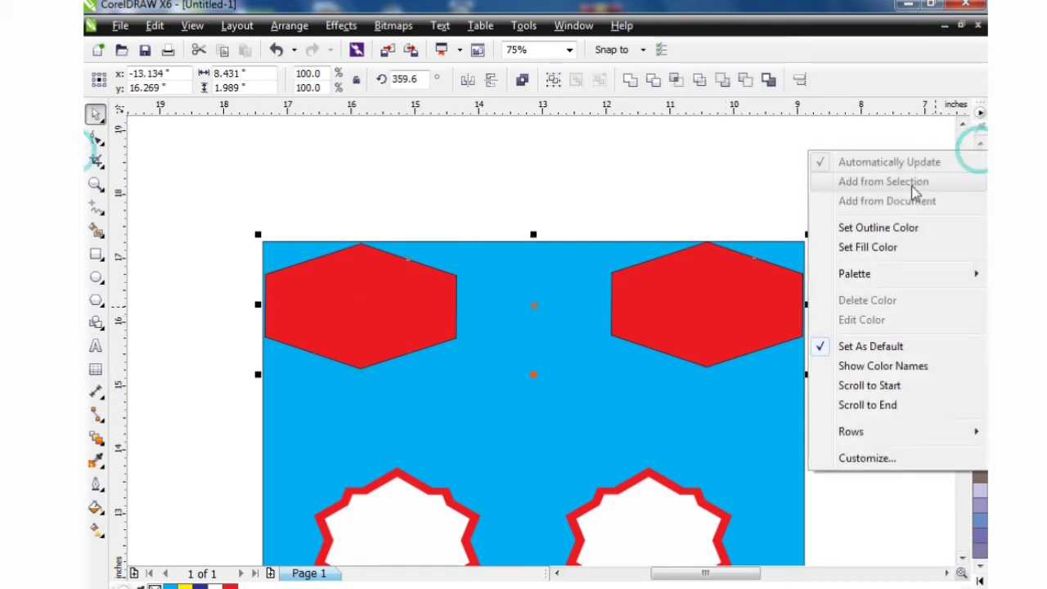
left_click(731, 172)
left_click(719, 286)
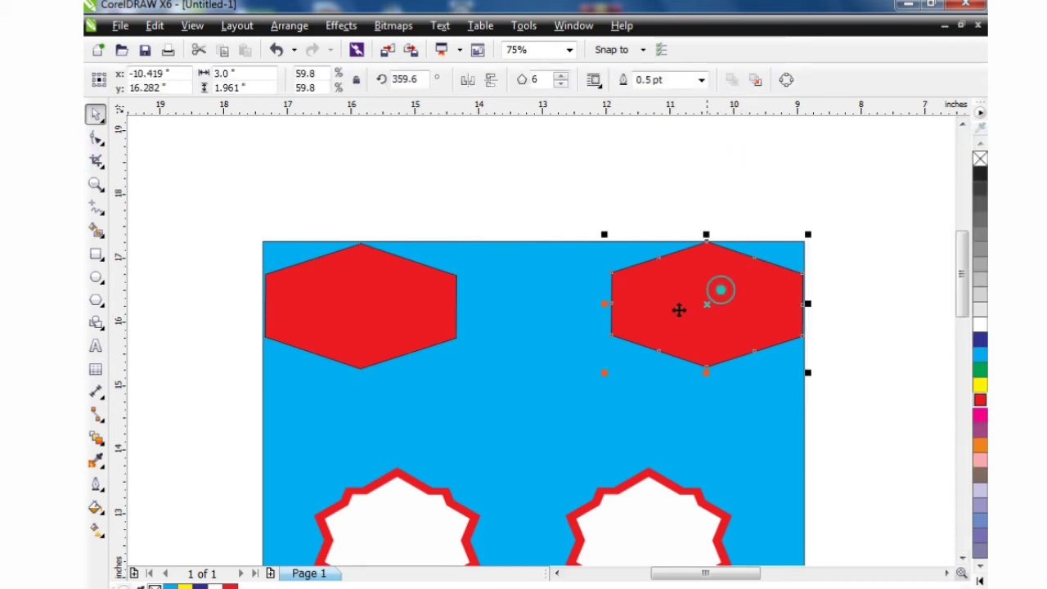
left_click(408, 308, "shift")
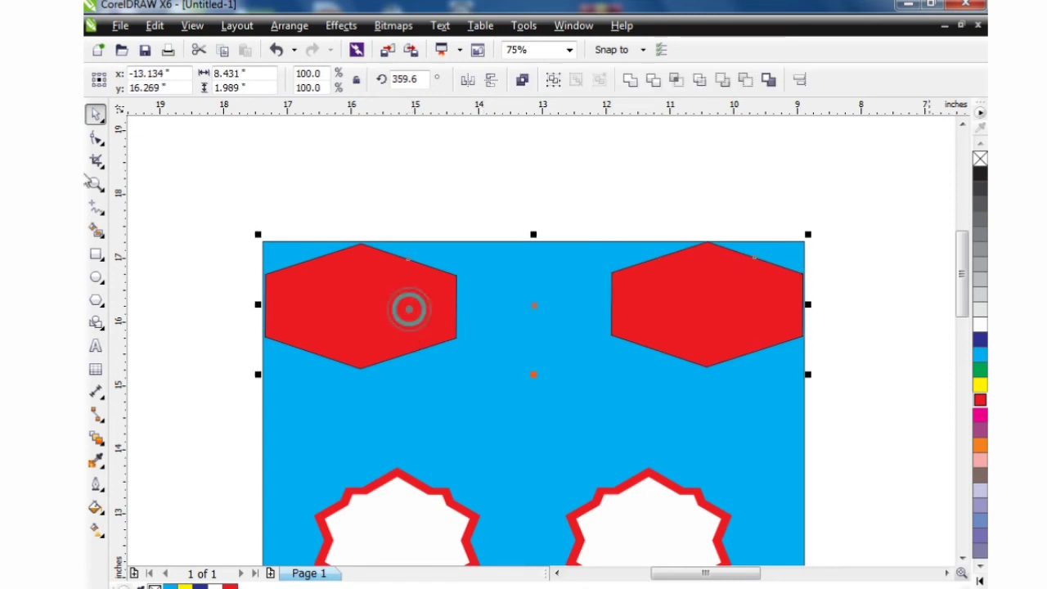
right_click(979, 162)
left_click(869, 186)
- Nudge the right white star horizontally to about x -10.5 in, near the right edge of the cyan background
scroll(397, 360, "down", 2)
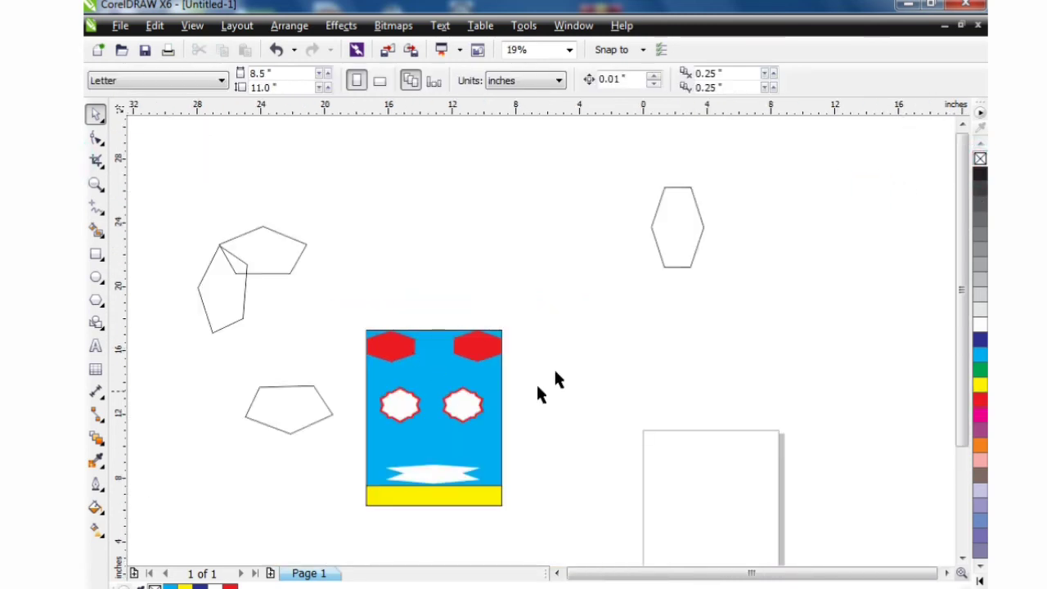
scroll(320, 491, "up", 1)
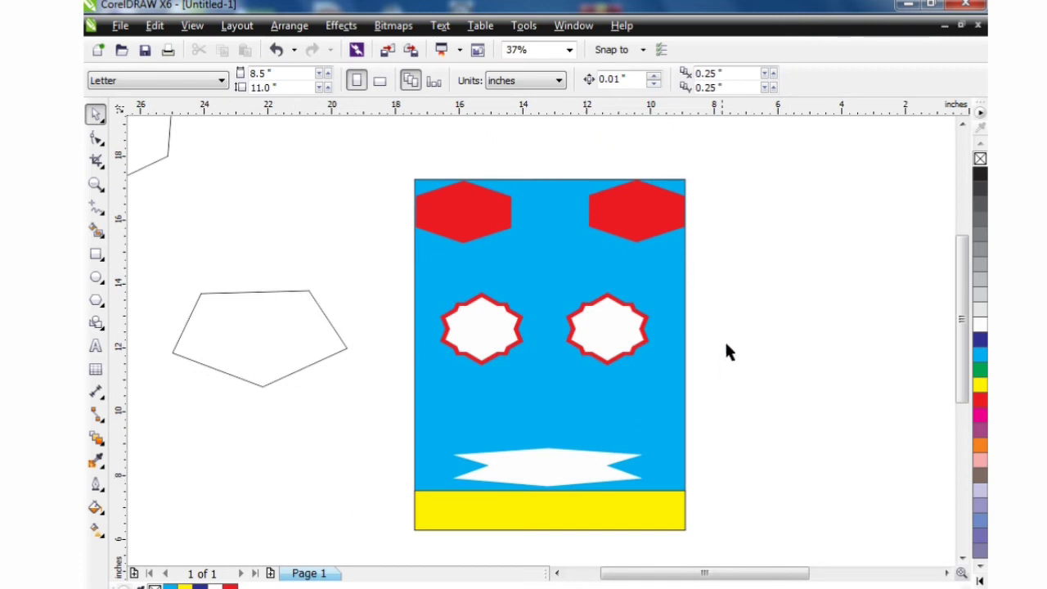
left_click(634, 330)
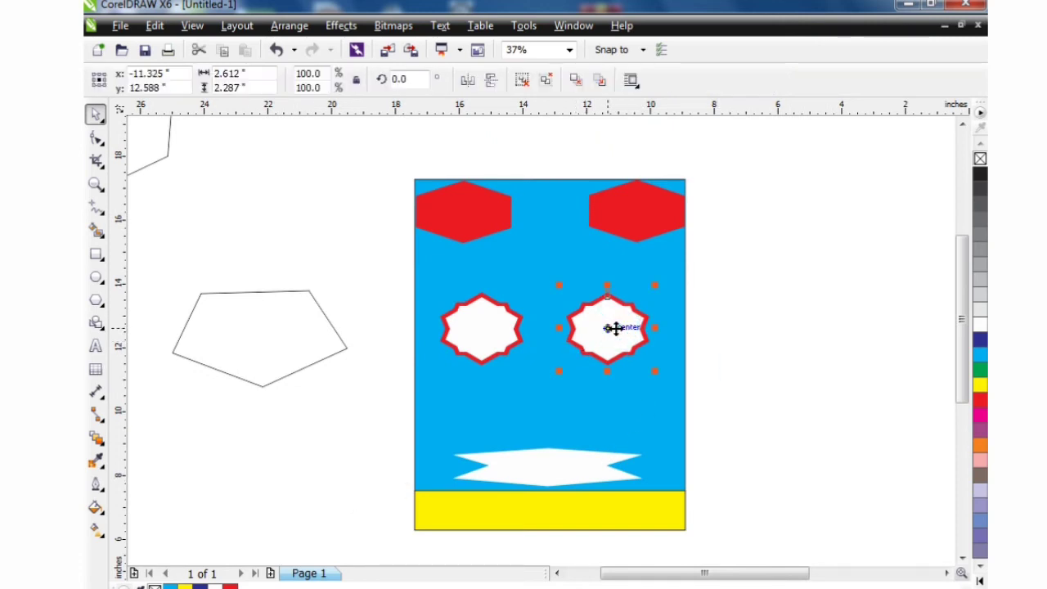
left_click_drag(611, 330, 615, 328)
key("Right")
key("Right")
key("Right")
key("Right")
key("Right")
key("Right")
key("Right")
key("Right")
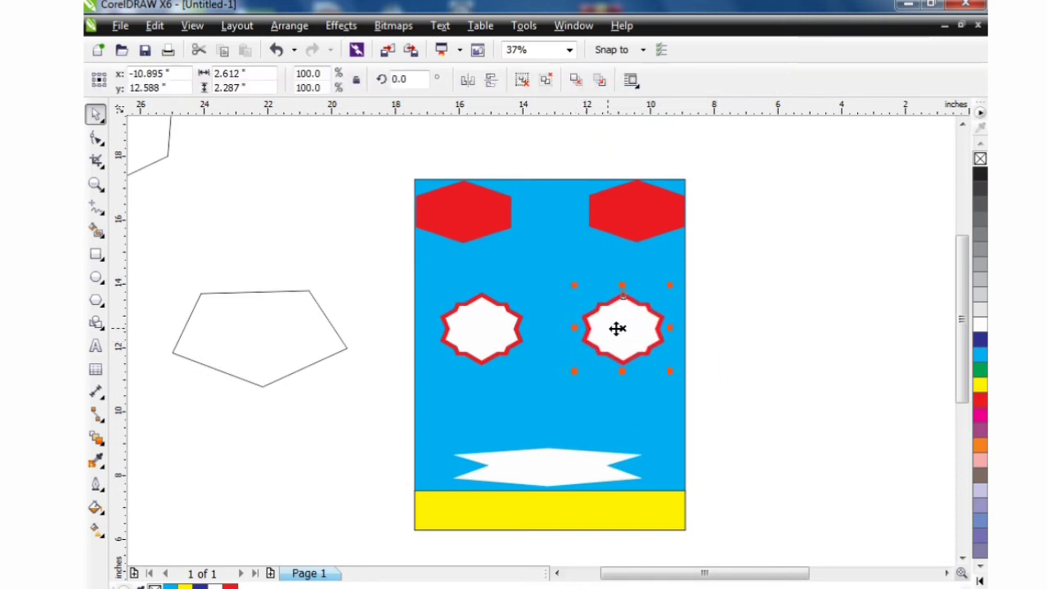
- Nudge the left white star horizontally until it sits close to the left edge of the cyan background
left_click(474, 319)
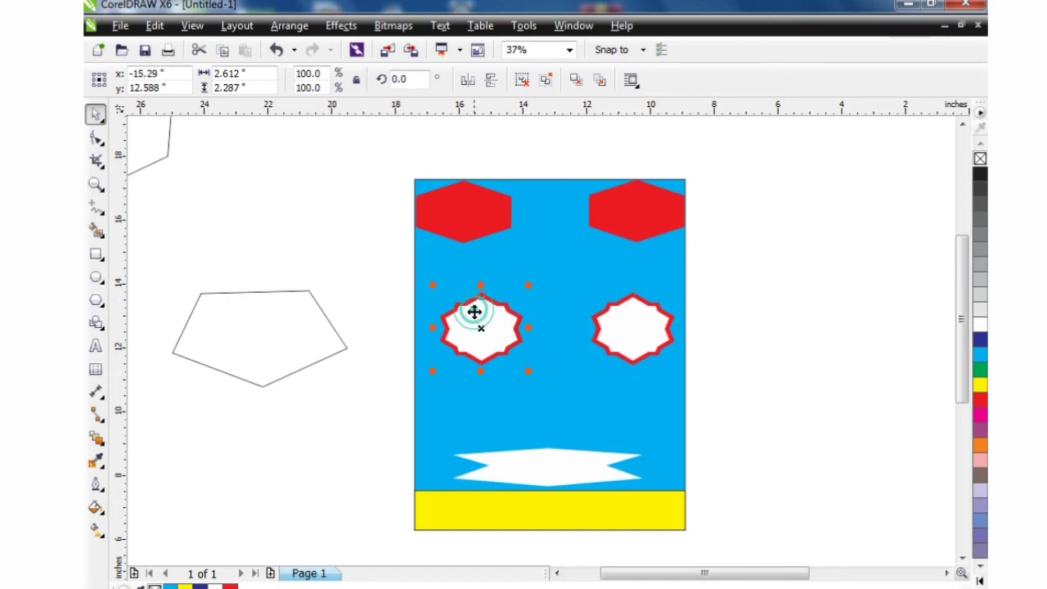
key("Left")
key("Left")
key("Left")
key("Left")
key("Left")
key("Left")
key("Left")
key("Left")
key("Left")
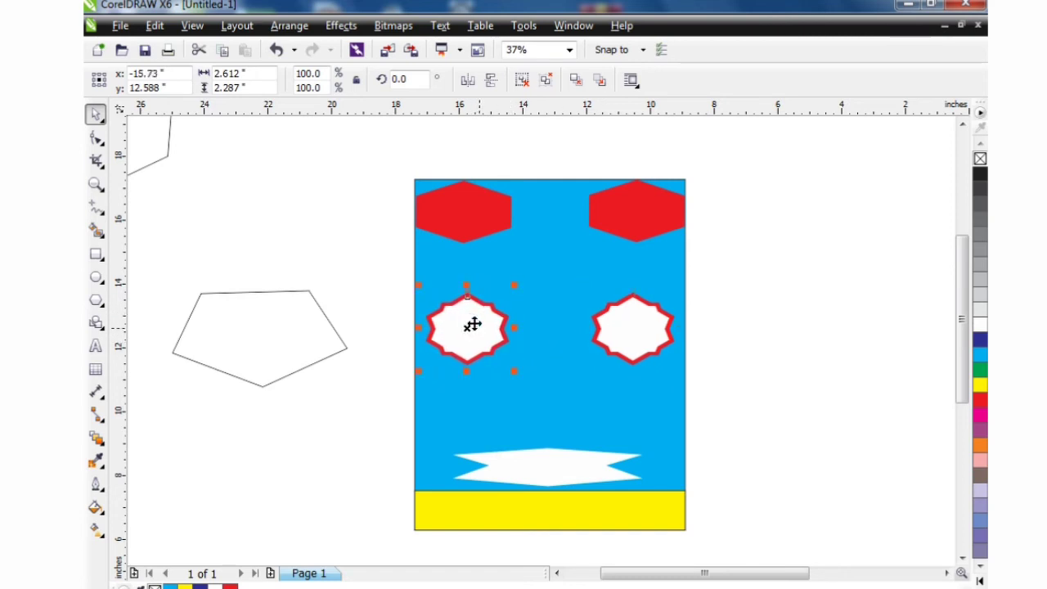
left_click(746, 278)
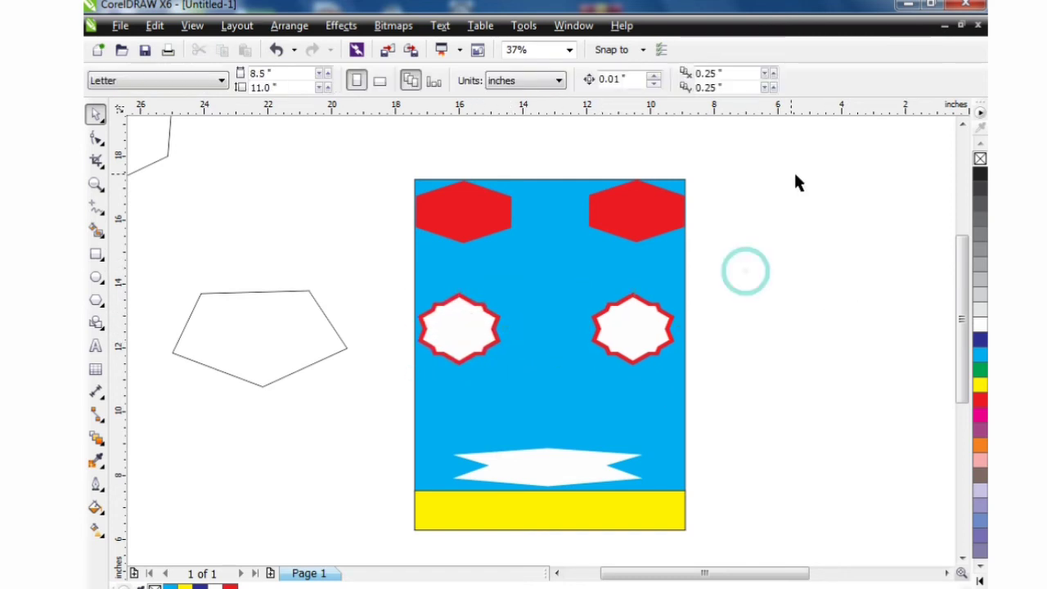
left_click_drag(822, 254, 305, 417)
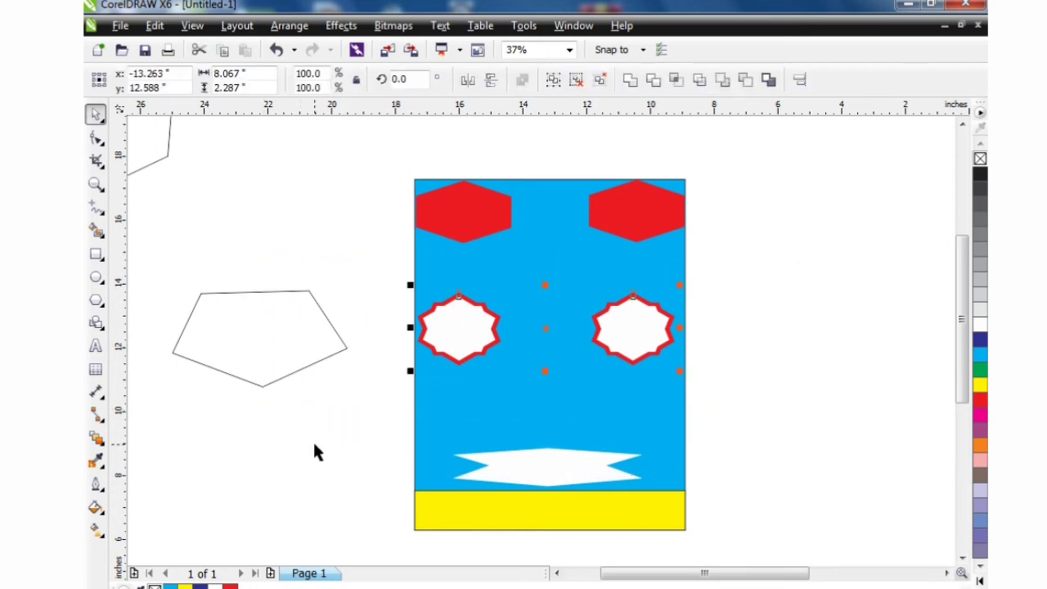
left_click_drag(548, 332, 543, 376)
key("ctrl+z")
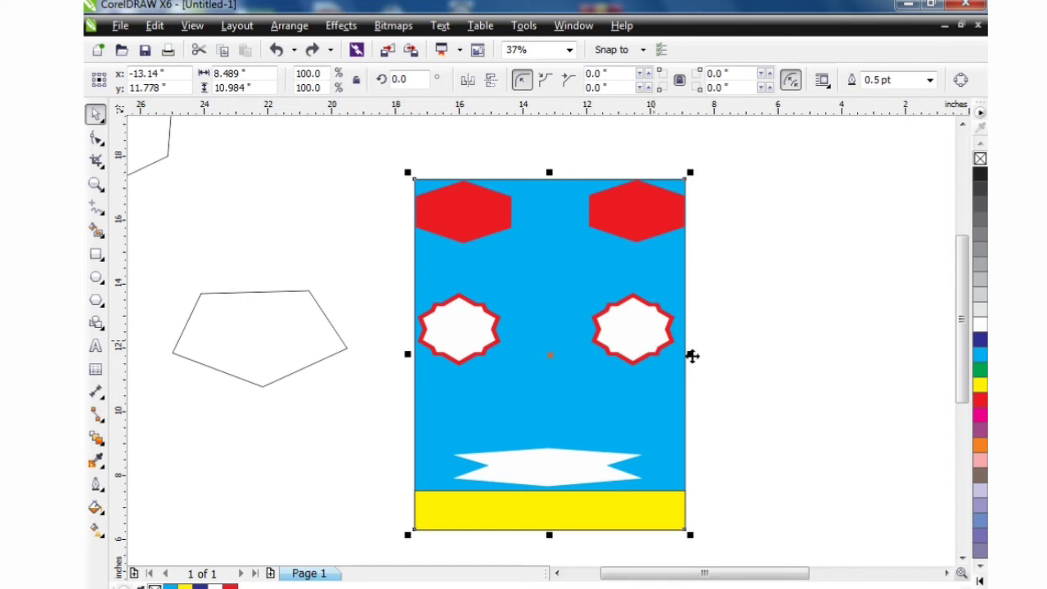
left_click(781, 338)
- Move both white stars together straight down to just above the white banner
left_click(643, 313)
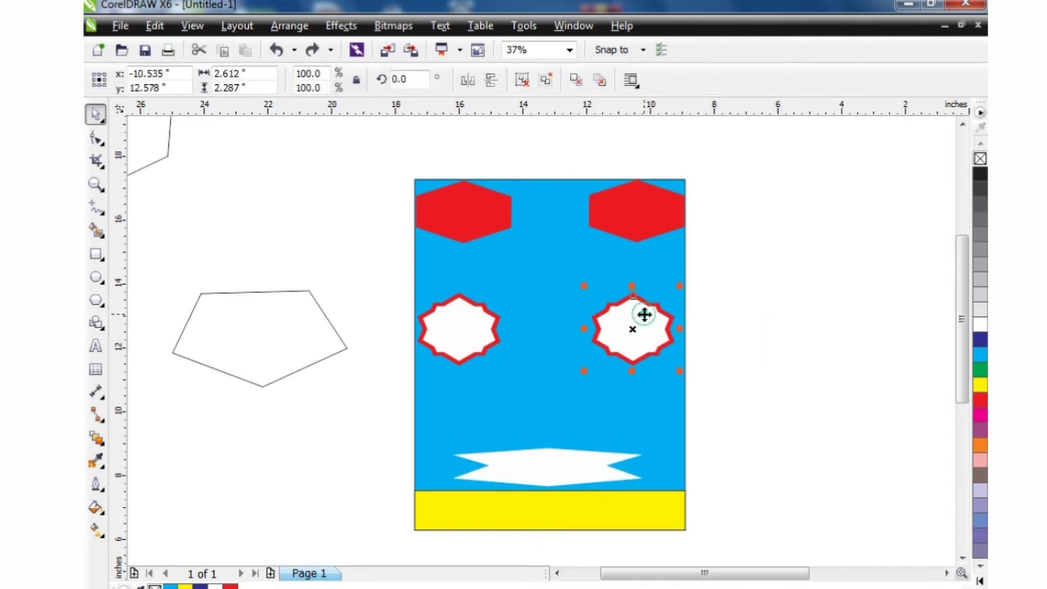
left_click(437, 334, "shift")
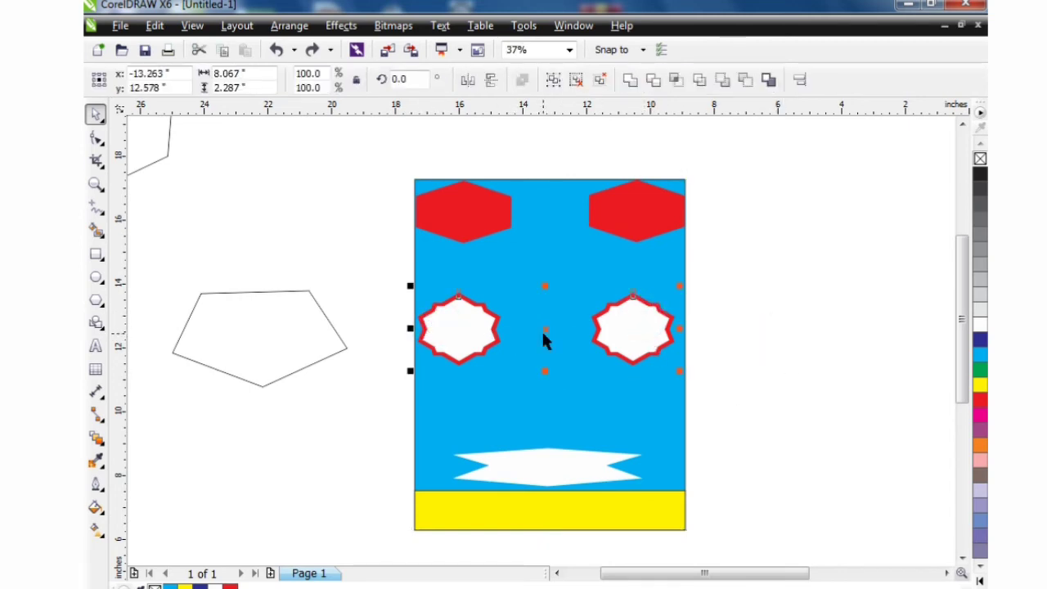
left_click_drag(544, 329, 545, 405)
left_click(762, 304)
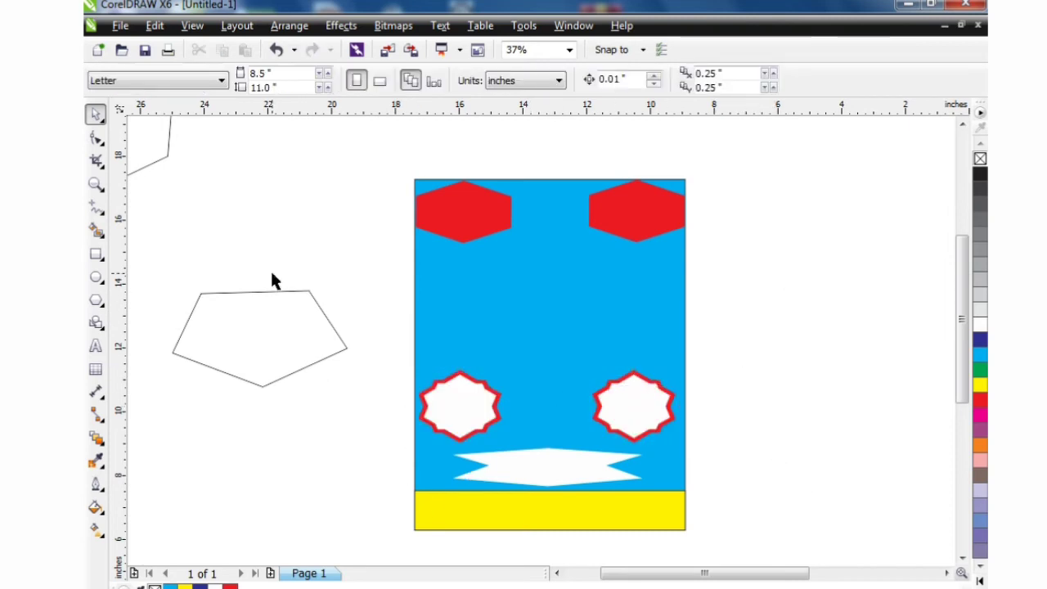
- Delete the loose pentagon left of the cyan background and draw a new one there, about 5.8 in wide and 4.0 in high
left_click(283, 331)
key("Delete")
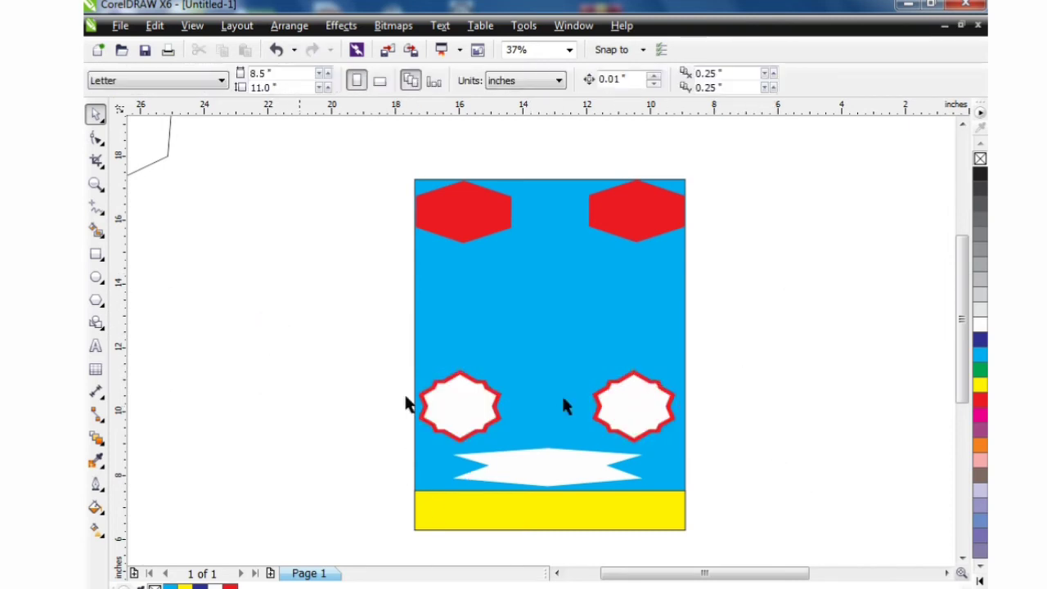
left_click(97, 302)
left_click_drag(161, 219, 360, 360)
left_click(97, 114)
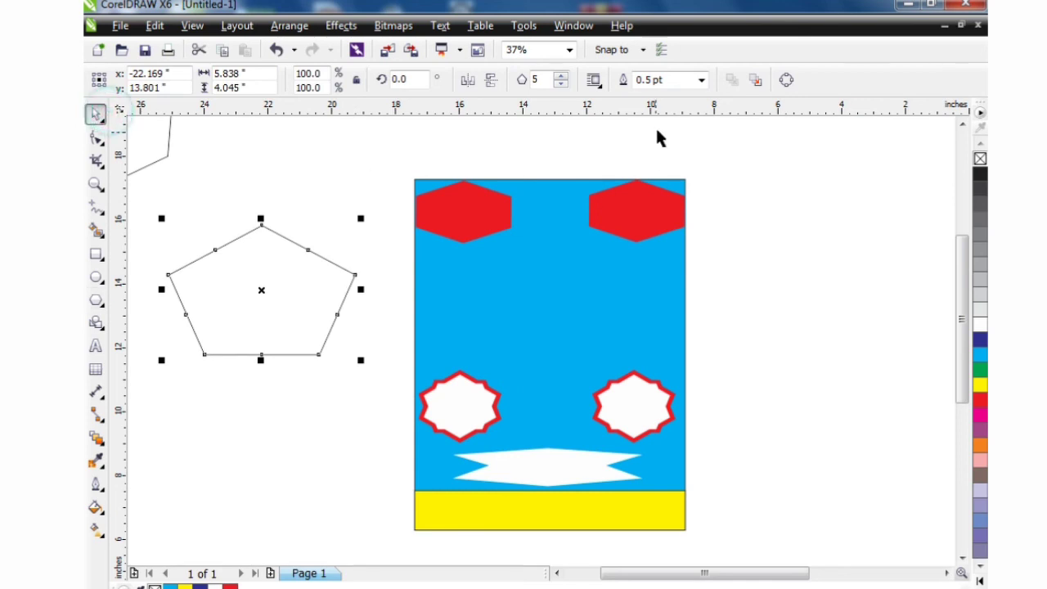
- Set the new polygon's number of sides to 8
left_click(561, 76)
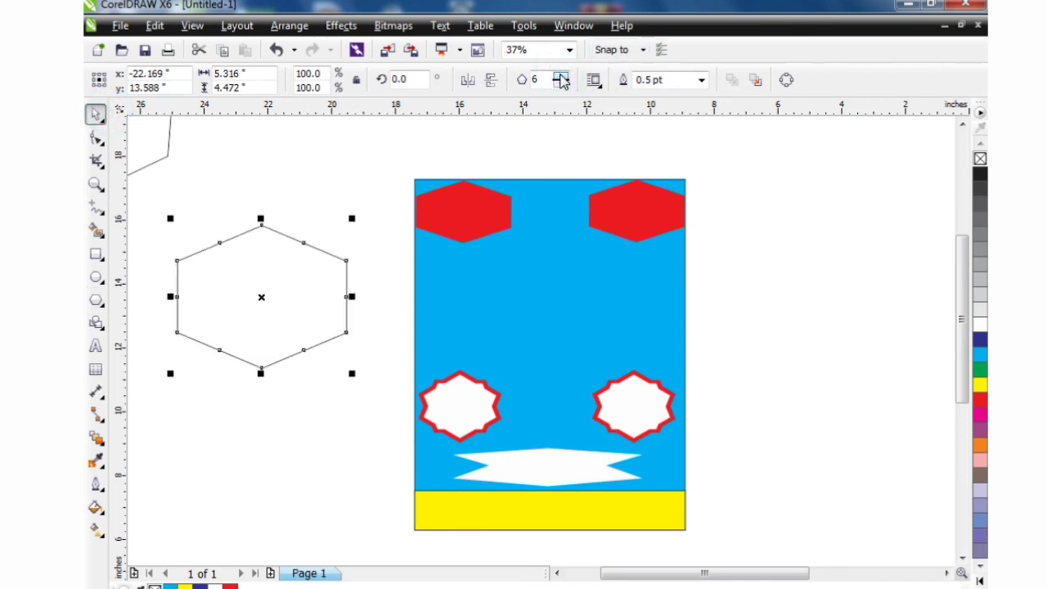
left_click(561, 76)
left_click(561, 76)
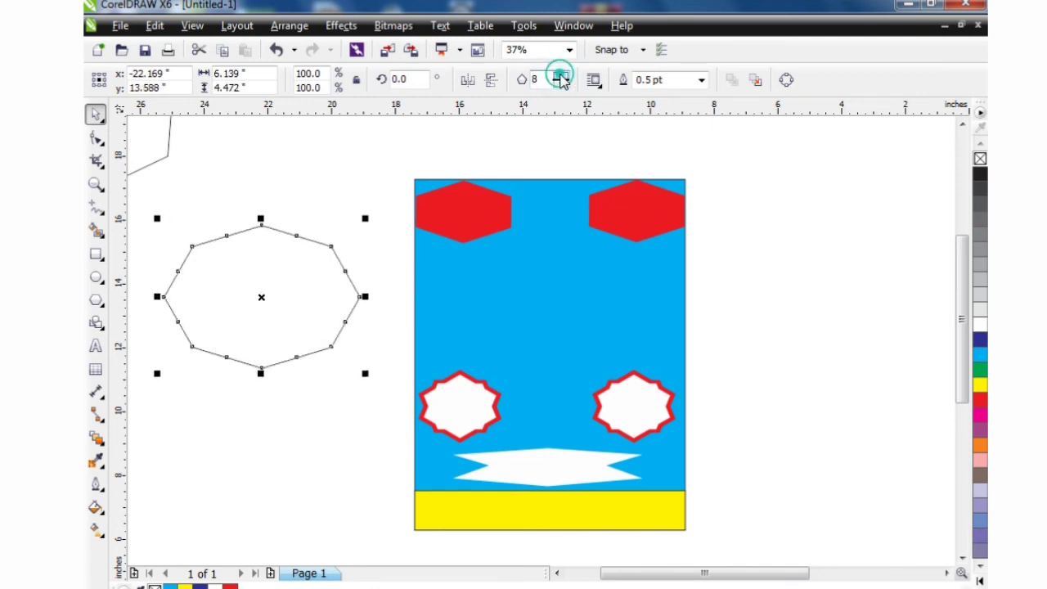
- Move the octagon onto the middle of the cyan background, between the red hexagons and the white stars, and fill it white
left_click(272, 172)
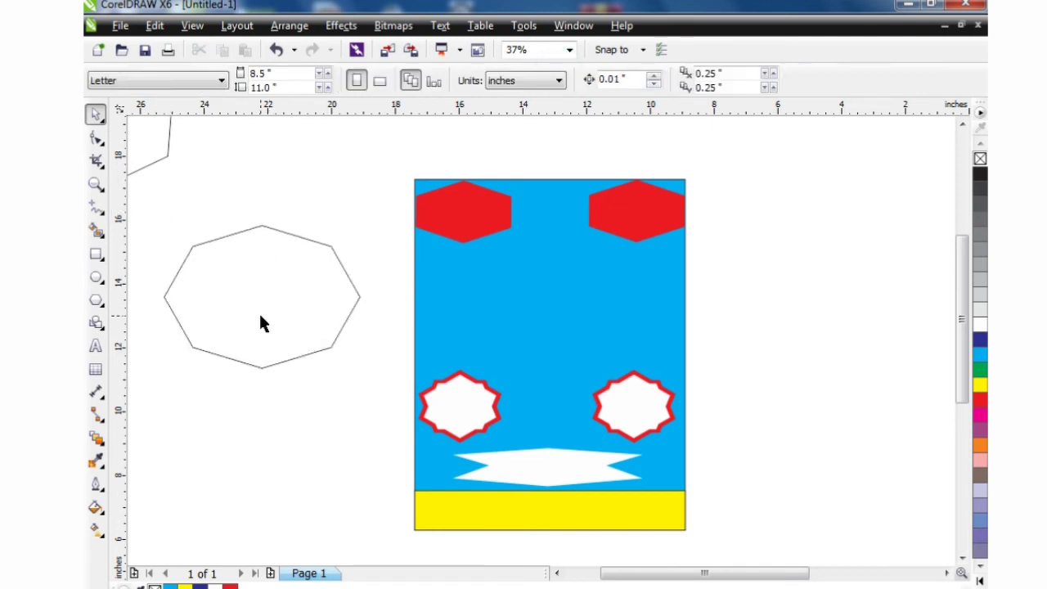
left_click_drag(259, 310, 542, 327)
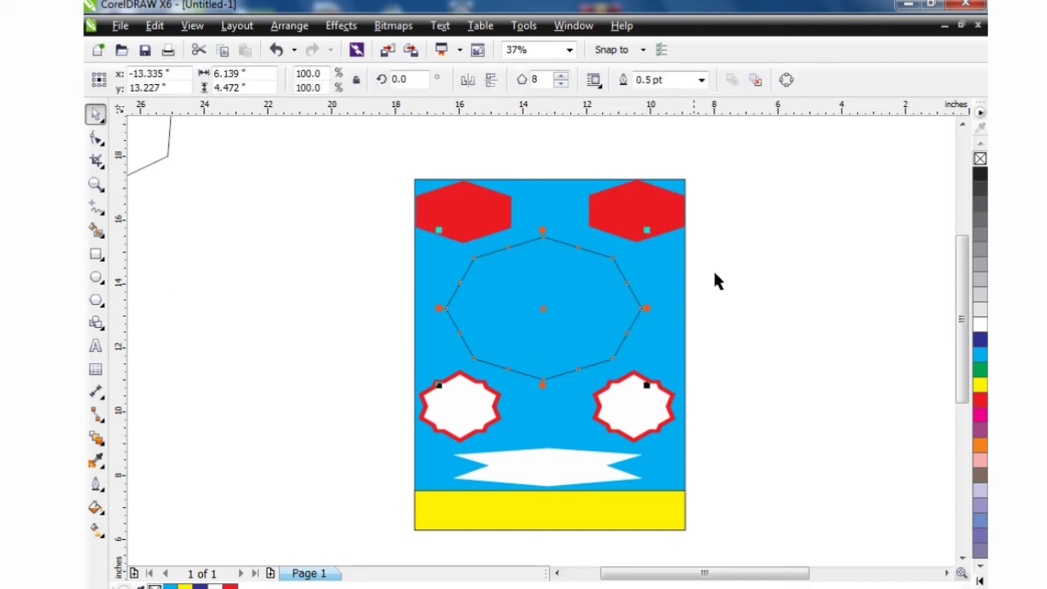
left_click(980, 324)
left_click(907, 284)
- Nudge the white octagon about 0.17 in to the right to centre it horizontally on the cyan background
left_click(587, 302)
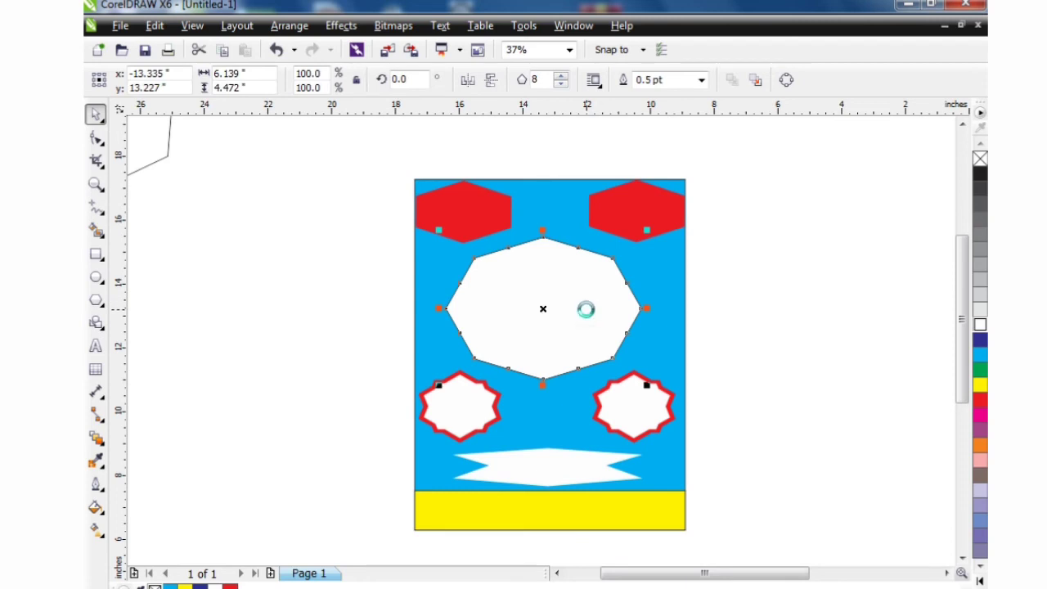
key("Right")
key("Right")
key("Right")
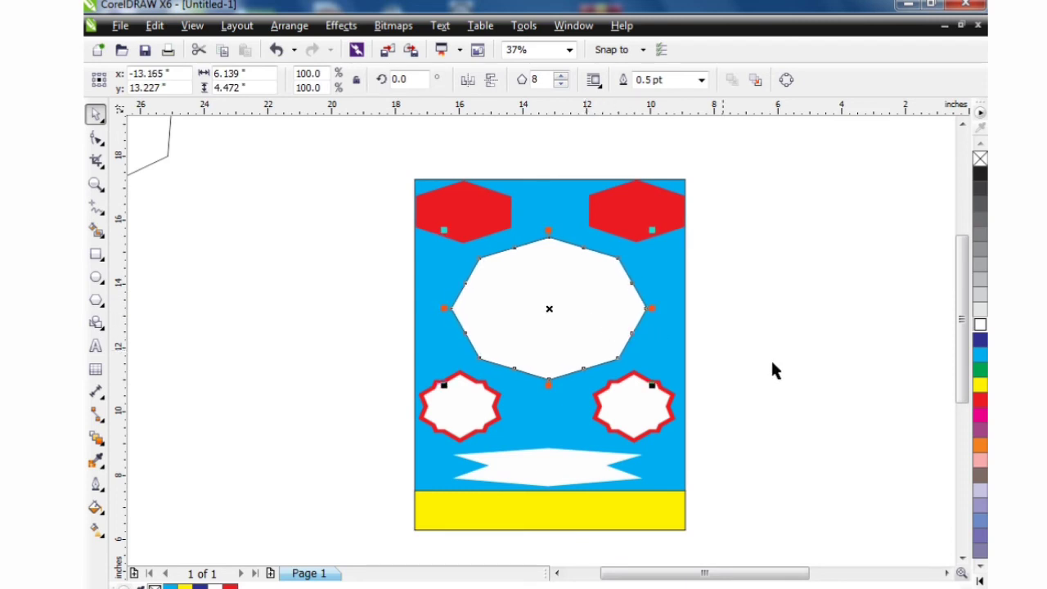
left_click(815, 300)
- Remove the outline from the large white octagon
scroll(405, 199, "down", 2)
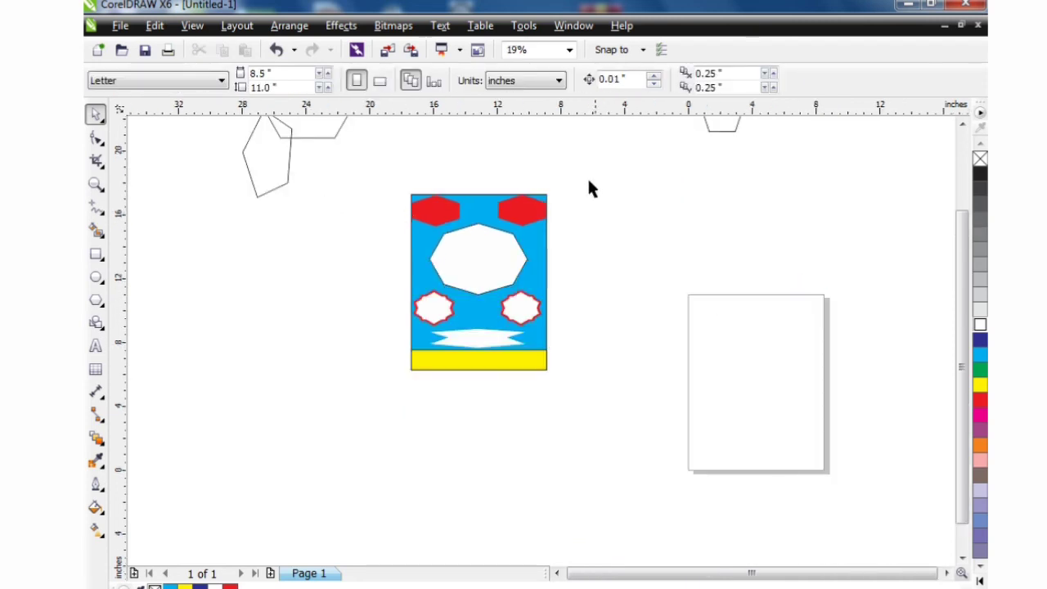
scroll(439, 251, "up", 4)
left_click(542, 269)
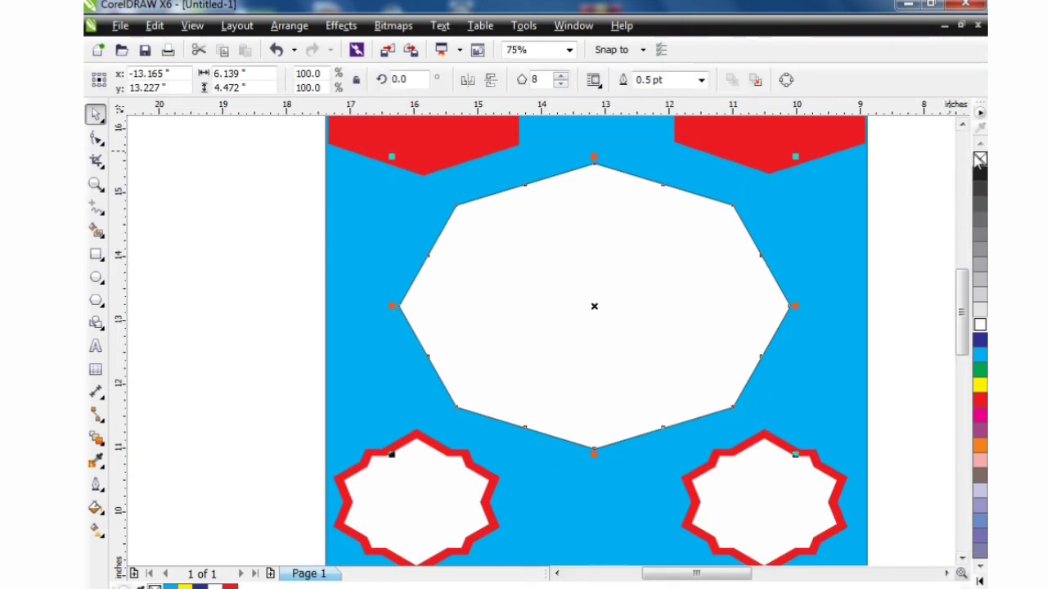
scroll(578, 291, "down", 2)
left_click(404, 240)
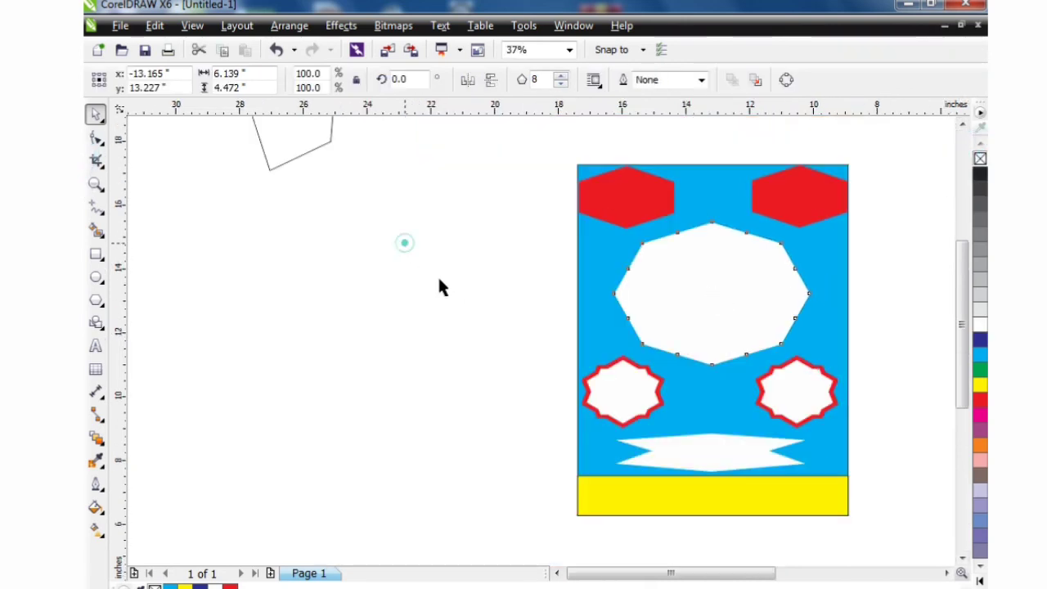
- Draw an ellipse about 1.17 in wide and 0.69 in high in the empty area left of the layout
left_click(96, 276)
mouse_move(231, 259)
left_mouse_down()
mouse_move(300, 283)
mouse_move(292, 299)
mouse_move(269, 281)
left_mouse_up()
left_click(95, 113)
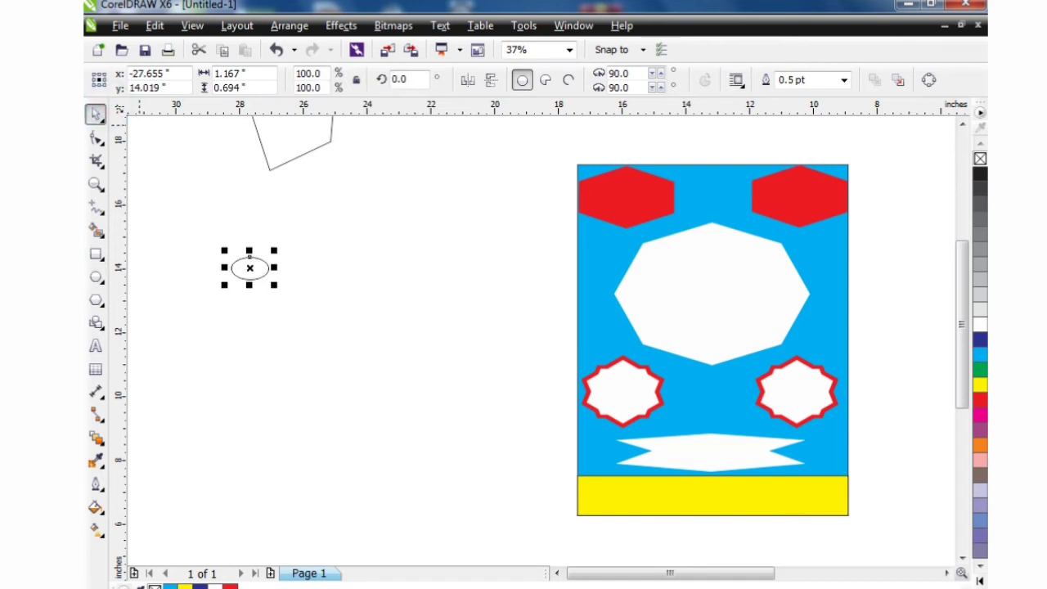
- Apply a radial two-color fountain fill from magenta to white to the small ellipse
left_click(95, 507)
left_click(96, 484)
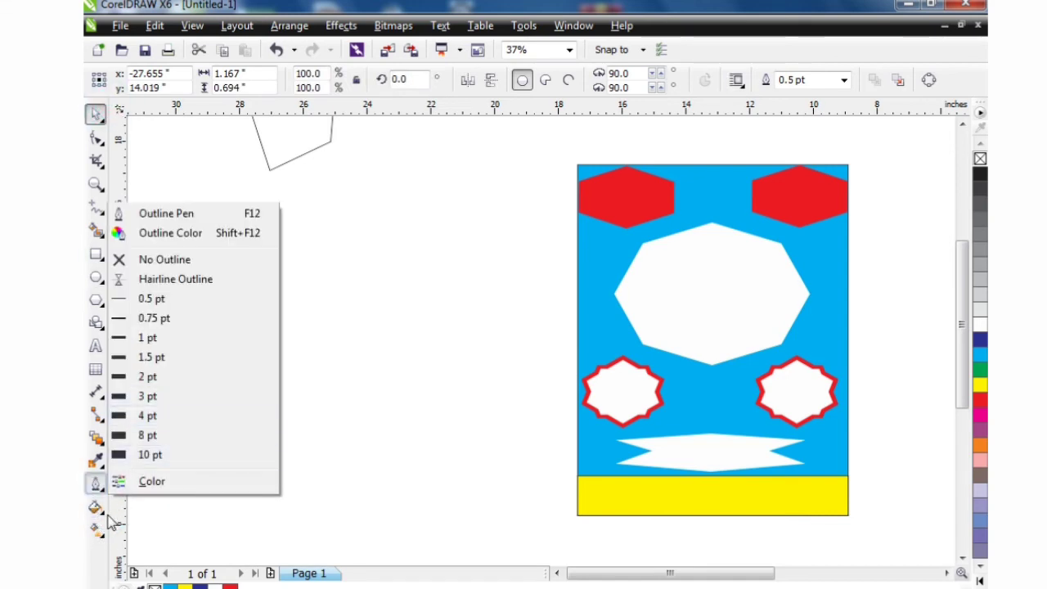
mouse_move(97, 511)
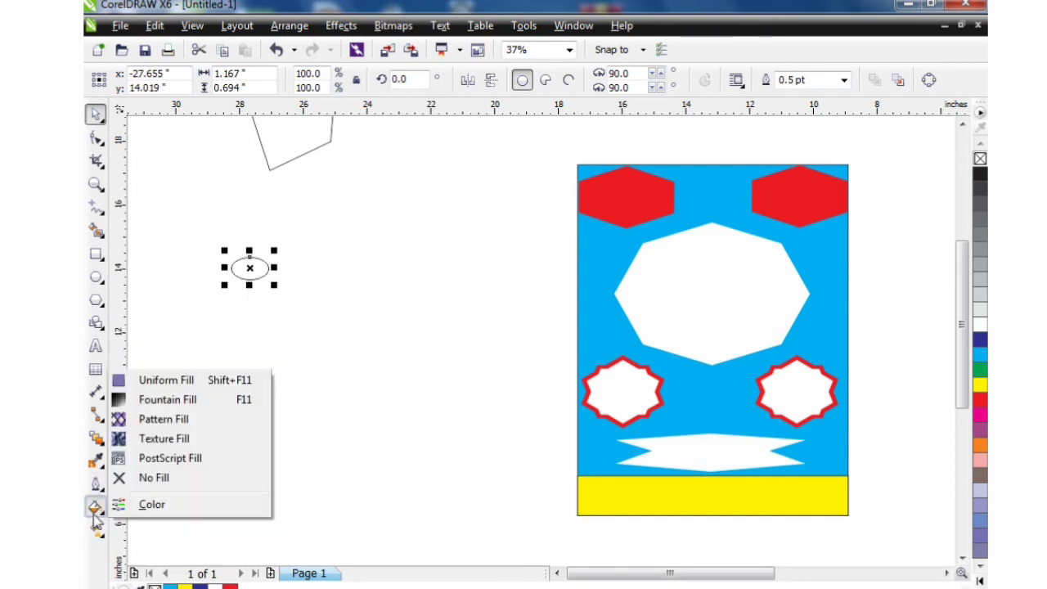
left_click(157, 401)
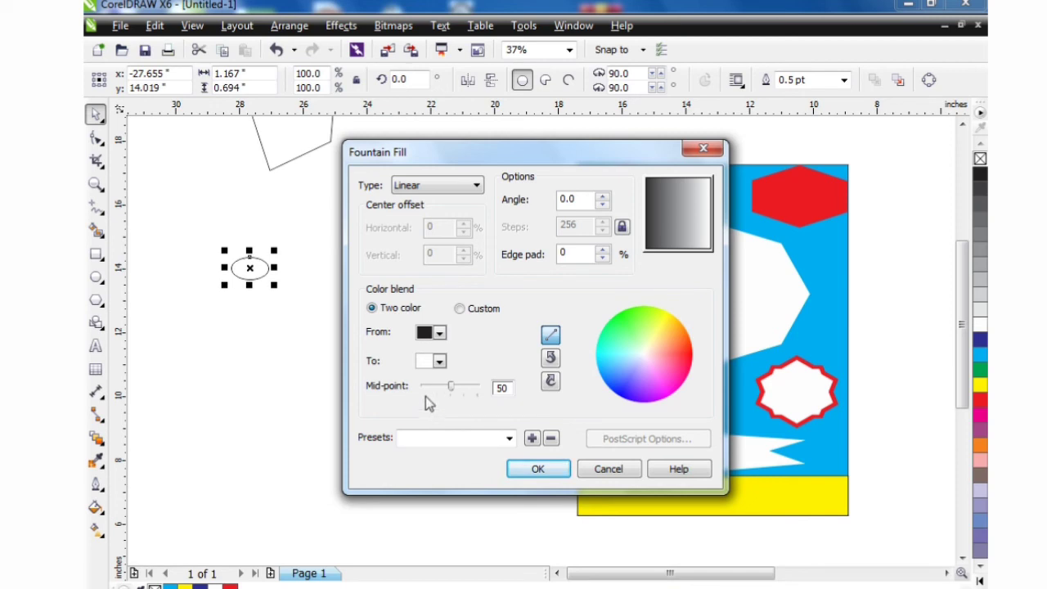
left_click(477, 186)
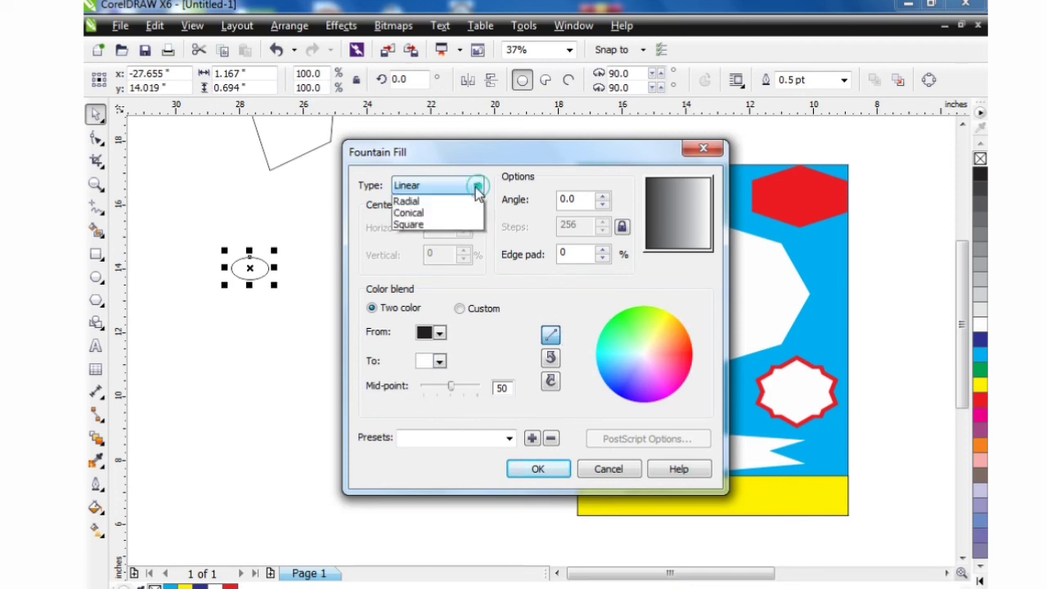
left_click(417, 199)
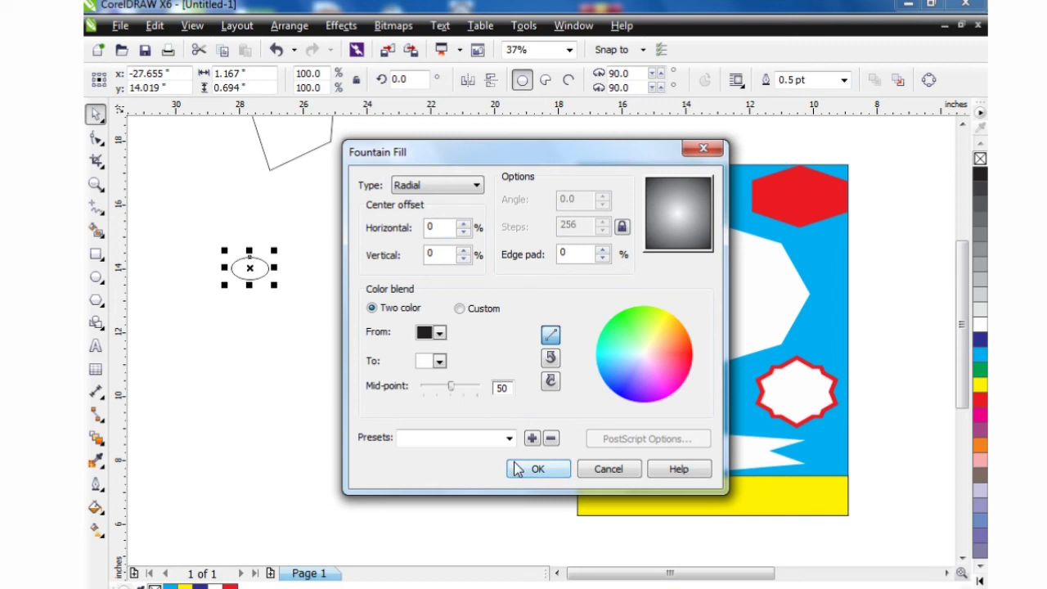
left_click(439, 333)
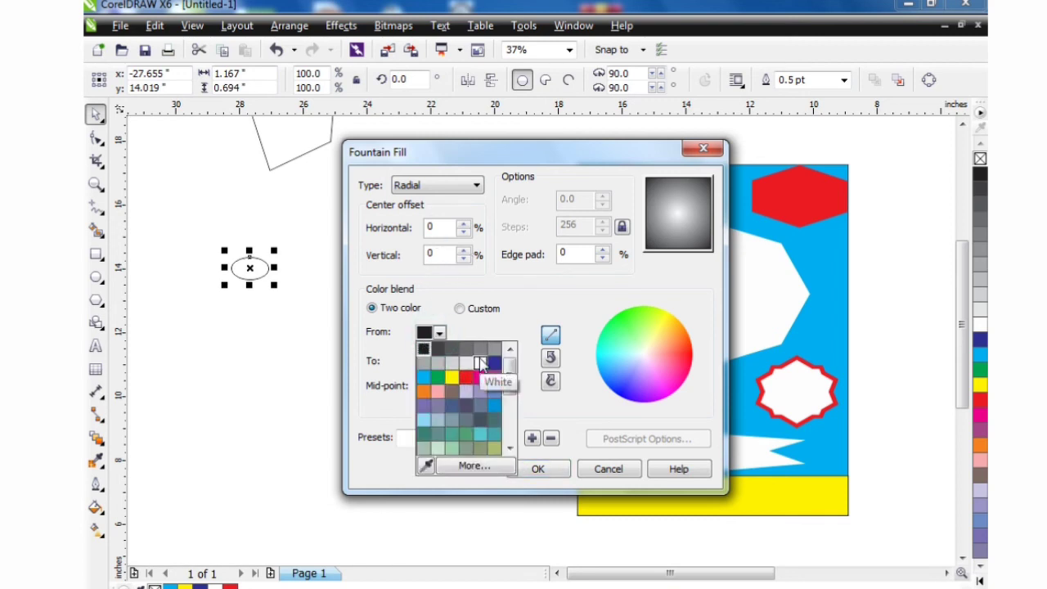
left_click(478, 378)
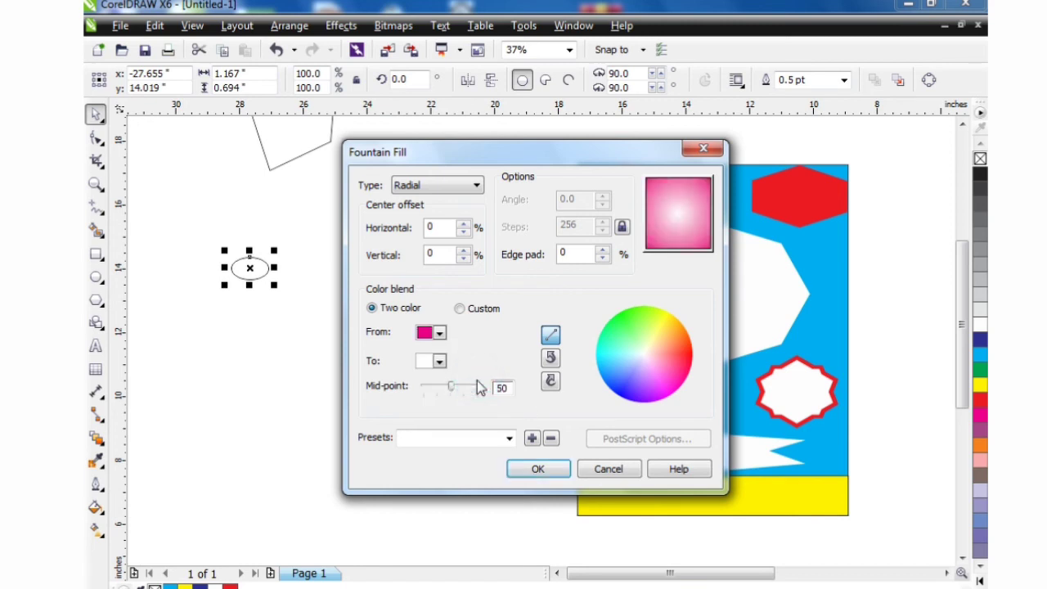
left_click(529, 480)
left_click(361, 438)
- Move the gradient ellipse about 2 in to the right and remove its outline
scroll(245, 276, "up", 4)
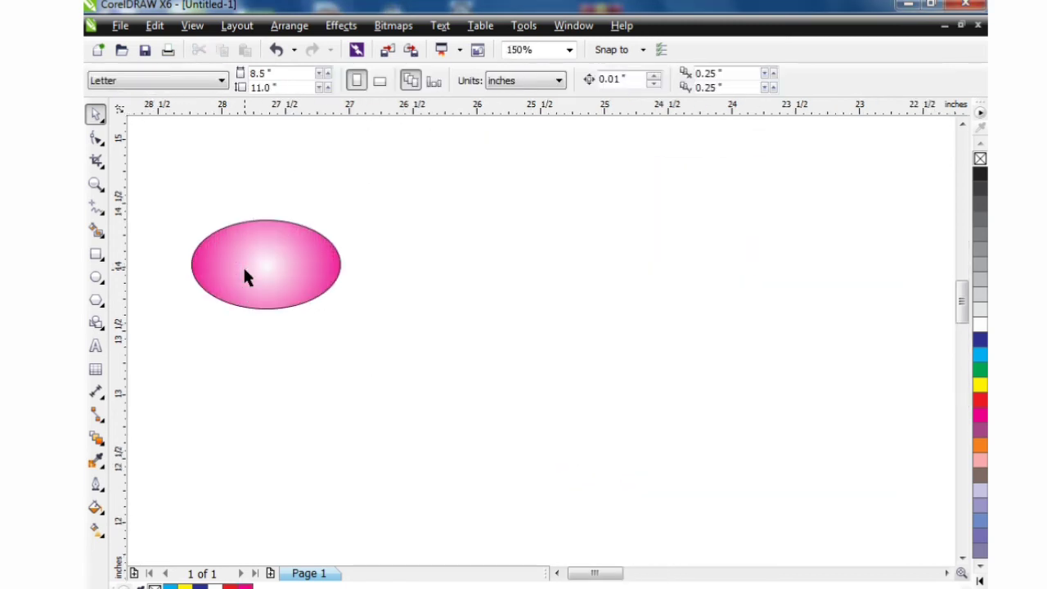
left_click_drag(246, 270, 493, 324)
left_click(456, 421)
left_click(509, 329)
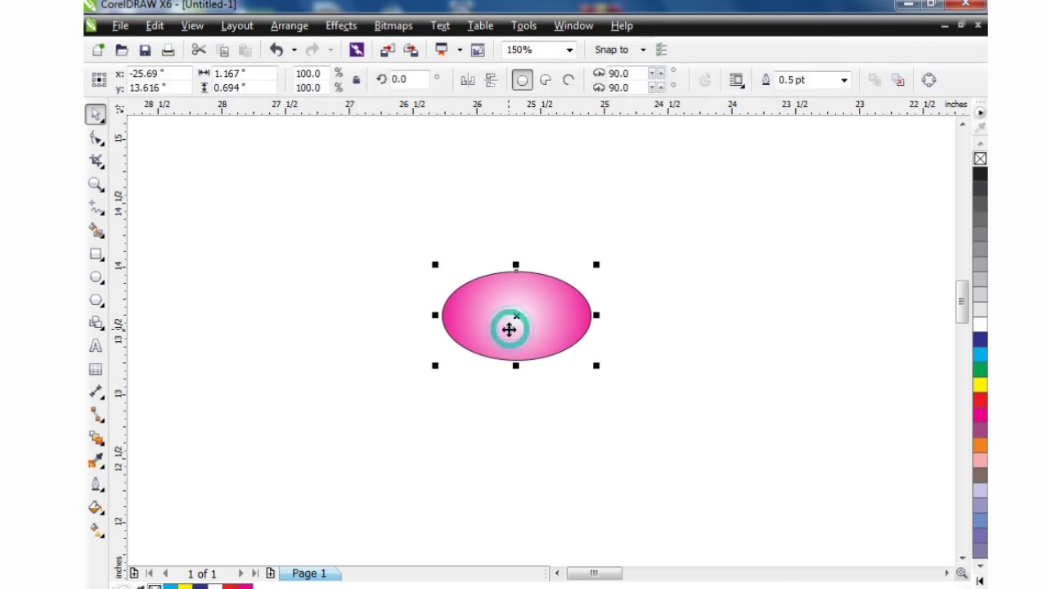
right_click(979, 158)
left_click(775, 245)
- Shift the gradient ellipse slightly up and to the left, about 0.3 in higher
scroll(442, 268, "up", 2)
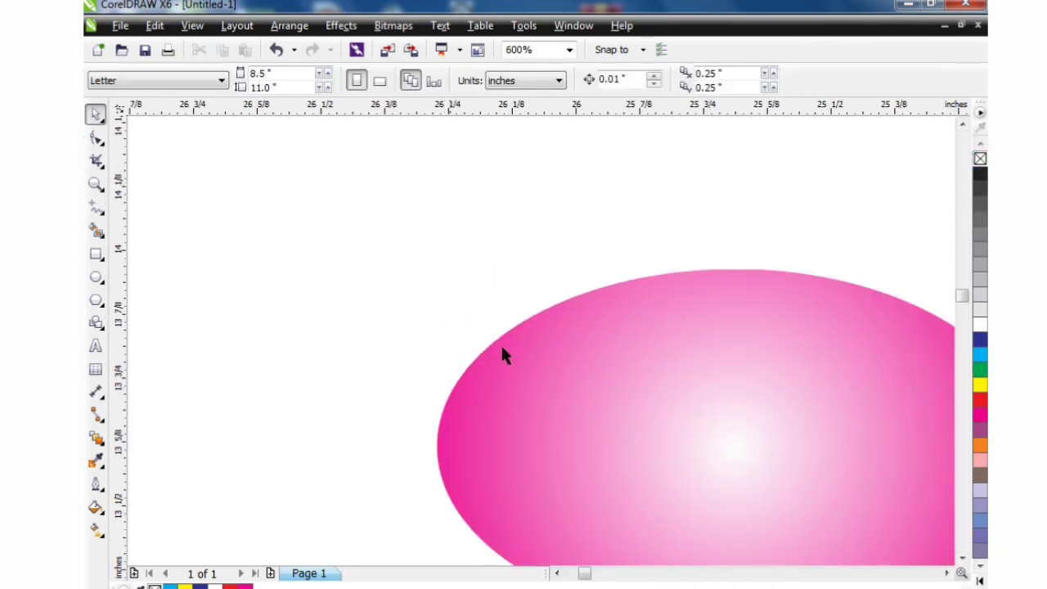
scroll(532, 364, "down", 1)
left_click_drag(551, 360, 511, 287)
left_click(387, 374)
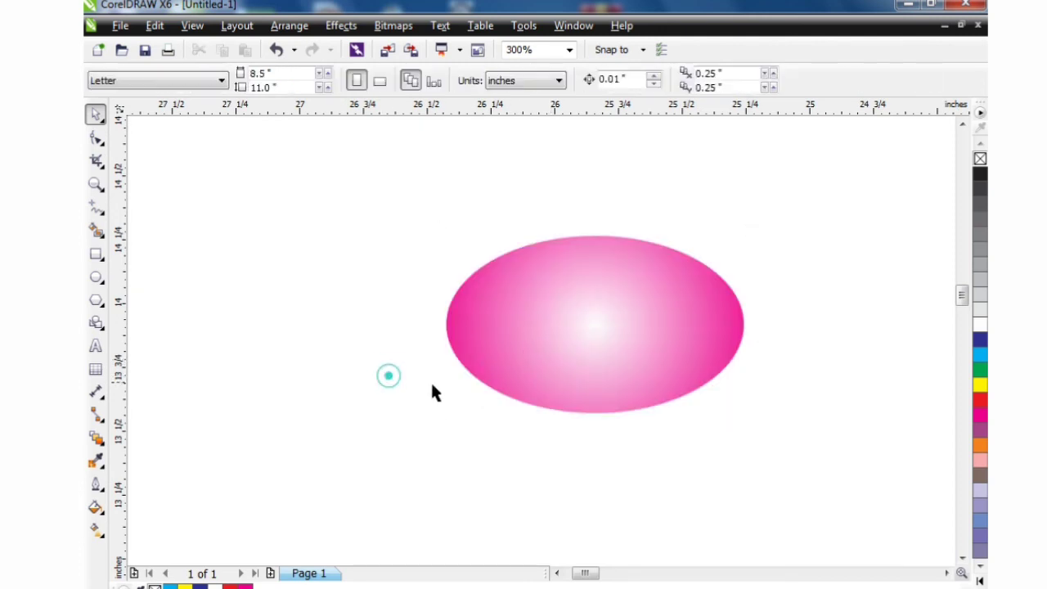
- Add artistic text with the person's name in Arial 24 pt beside the gradient ellipse, capitalizing only each word's first letter
left_click(95, 346)
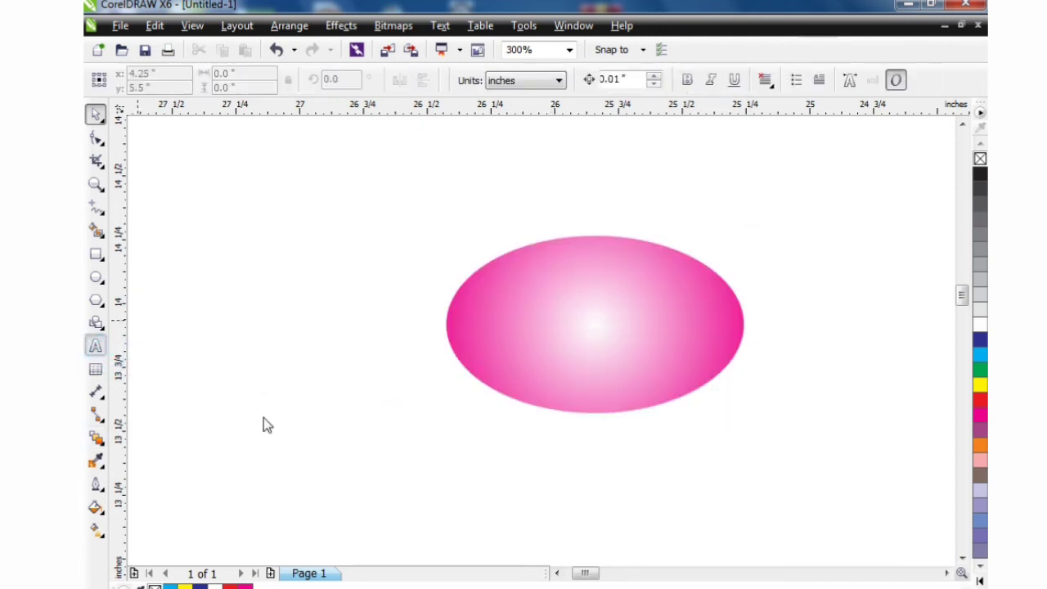
left_click(263, 416)
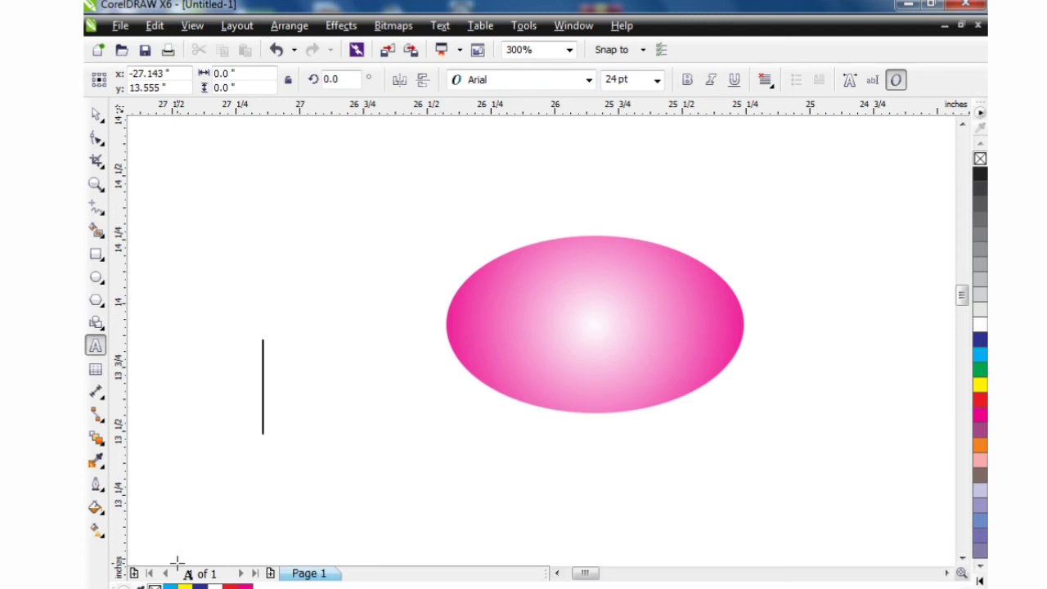
type("ALI")
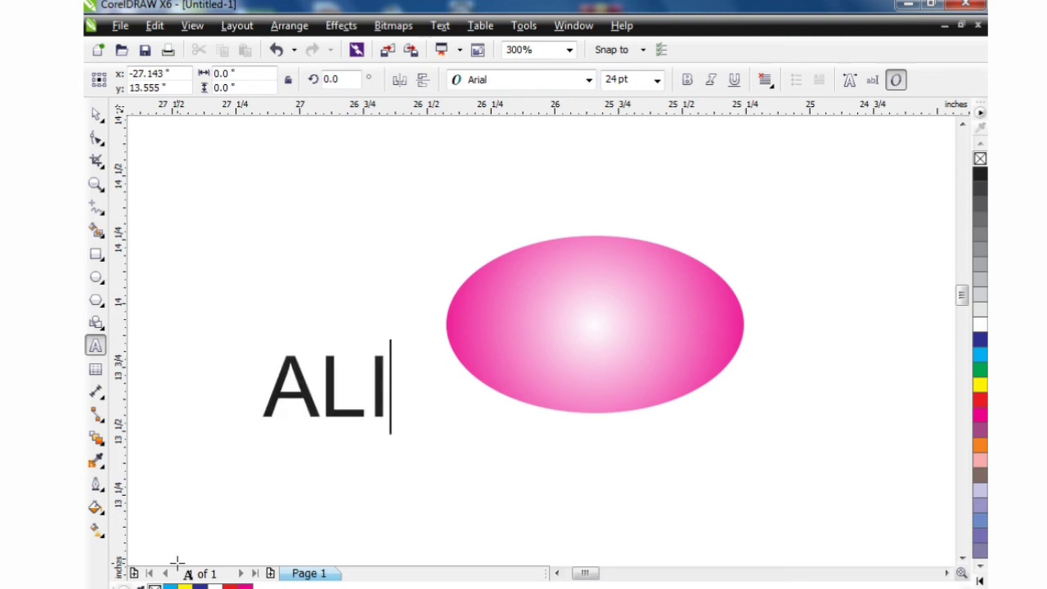
key("BackSpace")
key("BackSpace")
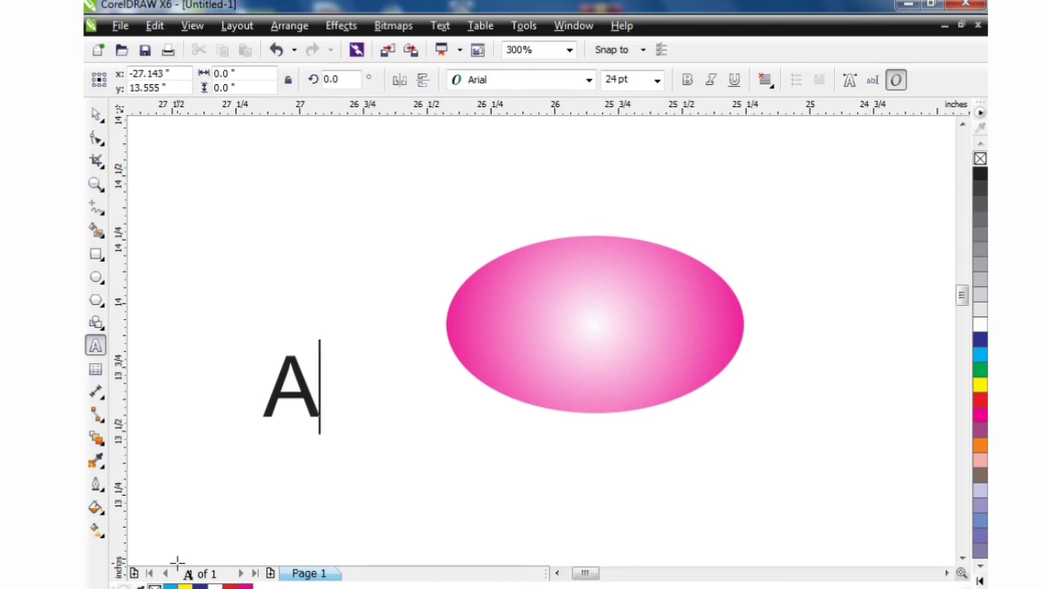
type("li ")
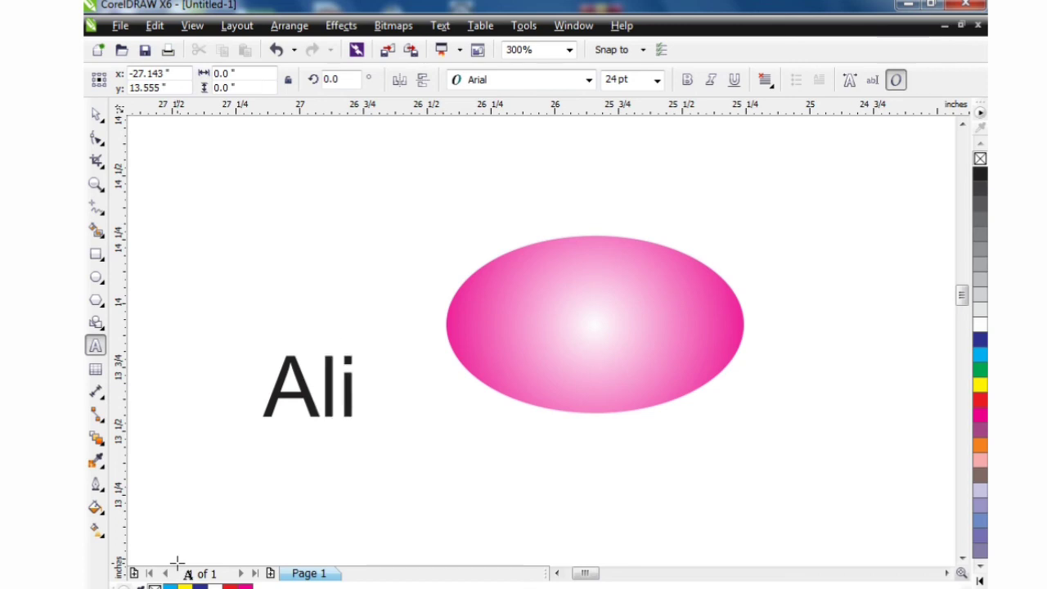
type("B")
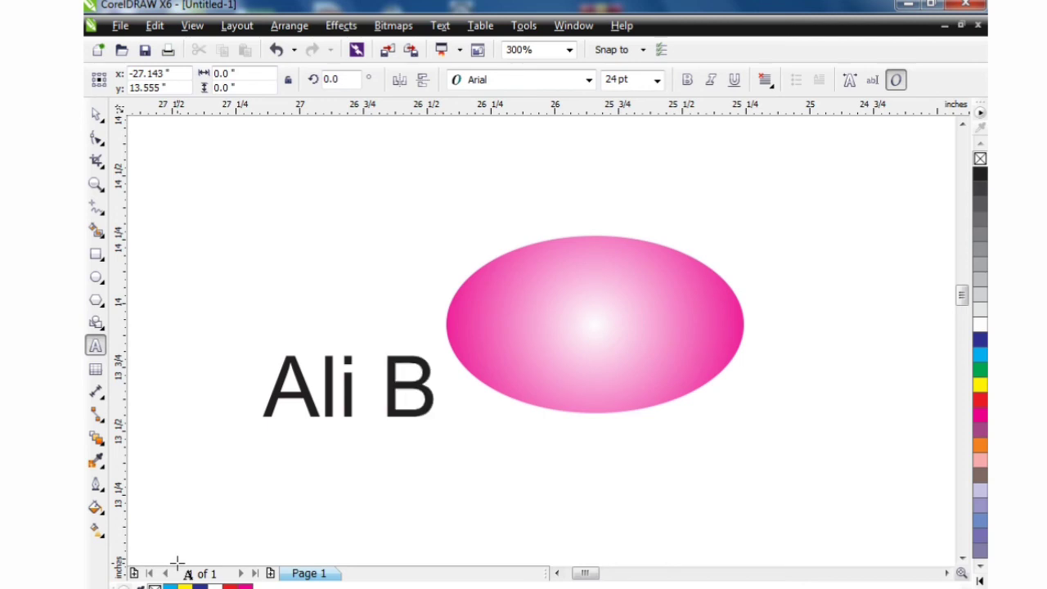
type("hai")
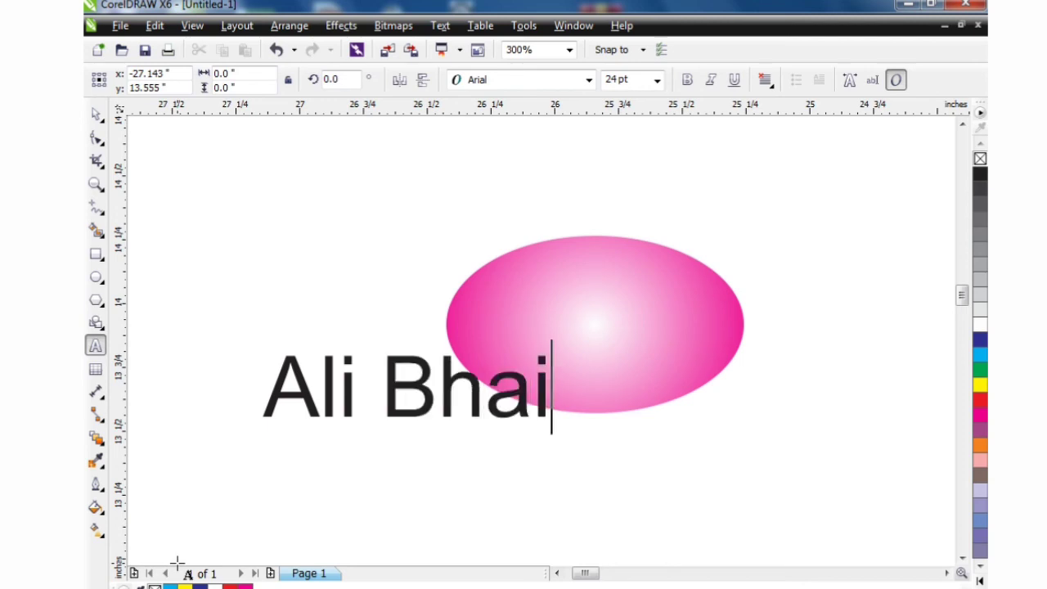
- Shrink the name text proportionally to about 15 pt and place it in the middle of the gradient ellipse
left_click(96, 114)
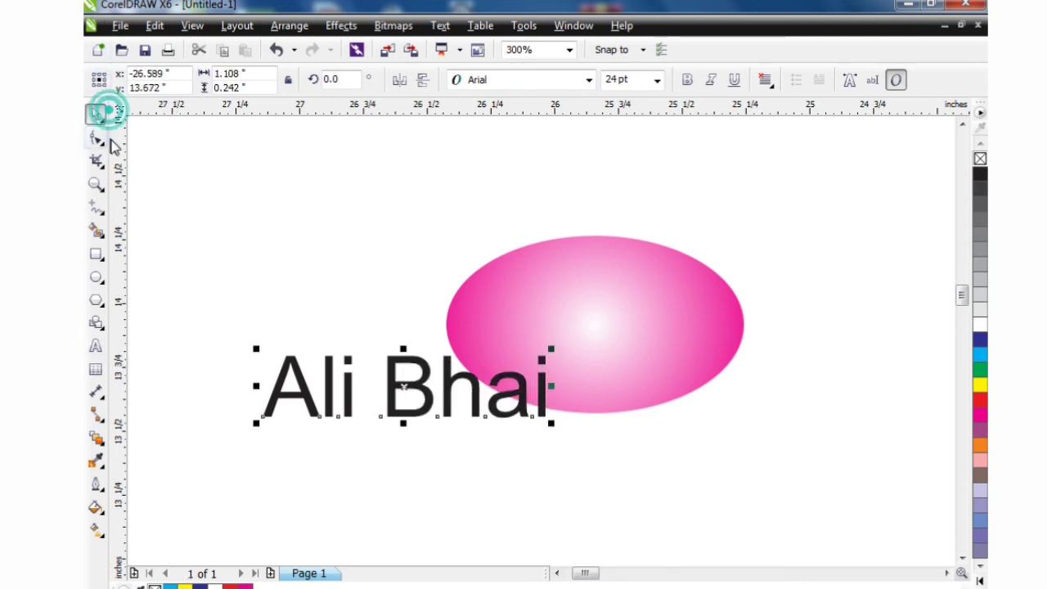
left_click(152, 183)
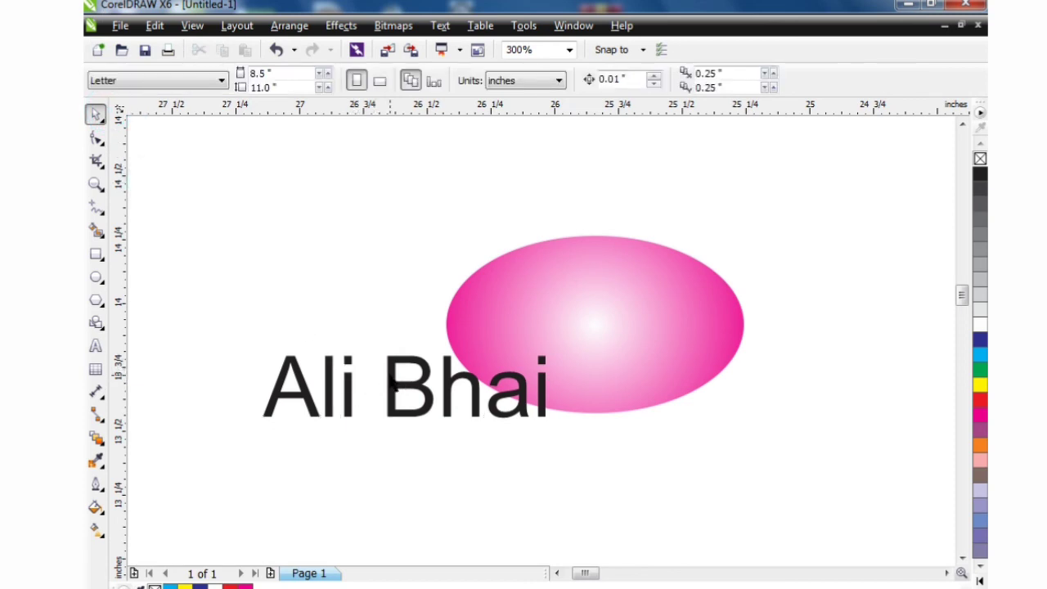
left_click(392, 384)
left_click_drag(546, 350, 533, 361)
left_click_drag(403, 387, 584, 323)
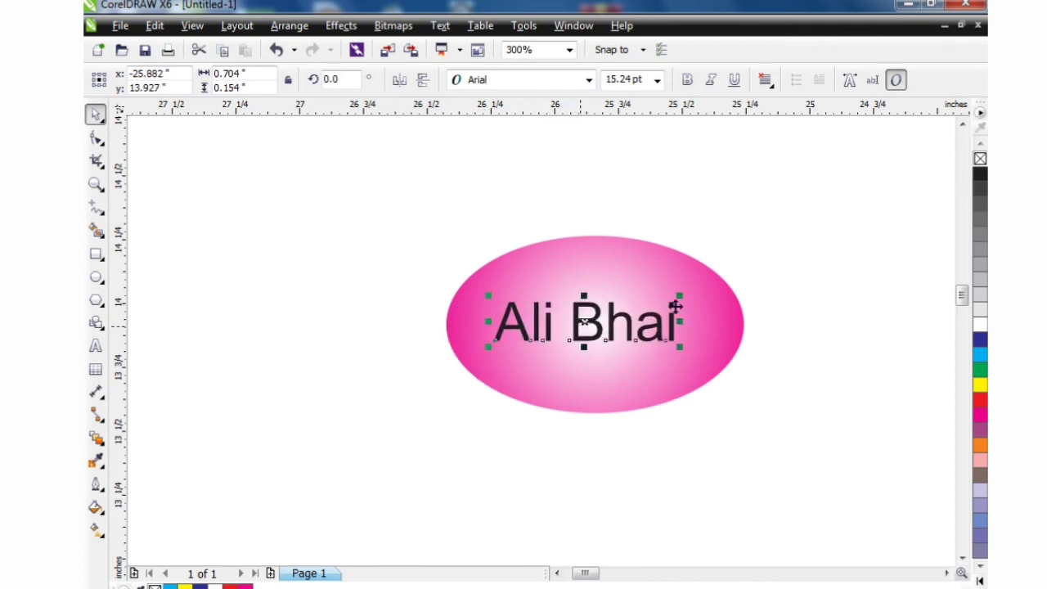
- Fill the name text with cyan and group it with the gradient ellipse
left_click(980, 354)
left_click(883, 286)
scroll(806, 225, "down", 2)
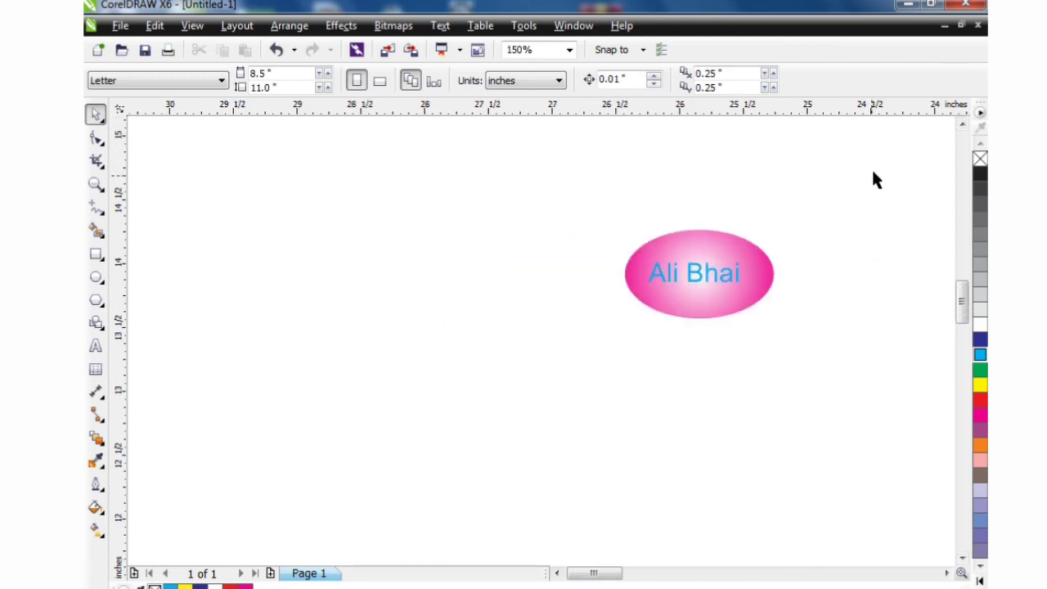
left_click_drag(868, 177, 466, 468)
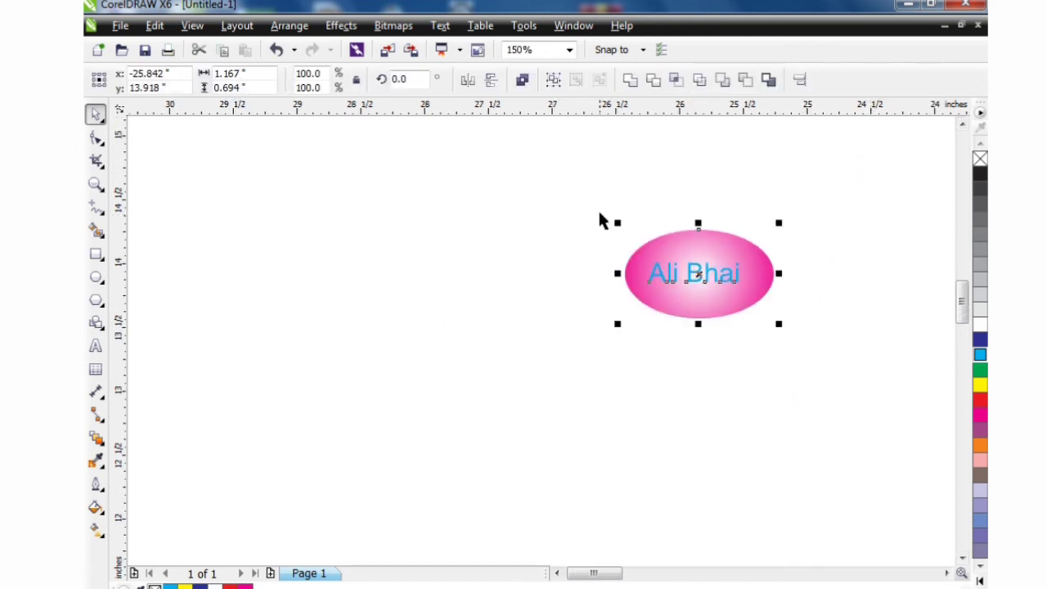
key("ctrl+g")
- Move the grouped name badge onto the cyan background, just below the left red hexagon and beside the white octagon
scroll(797, 311, "down", 4)
scroll(891, 389, "down", 2)
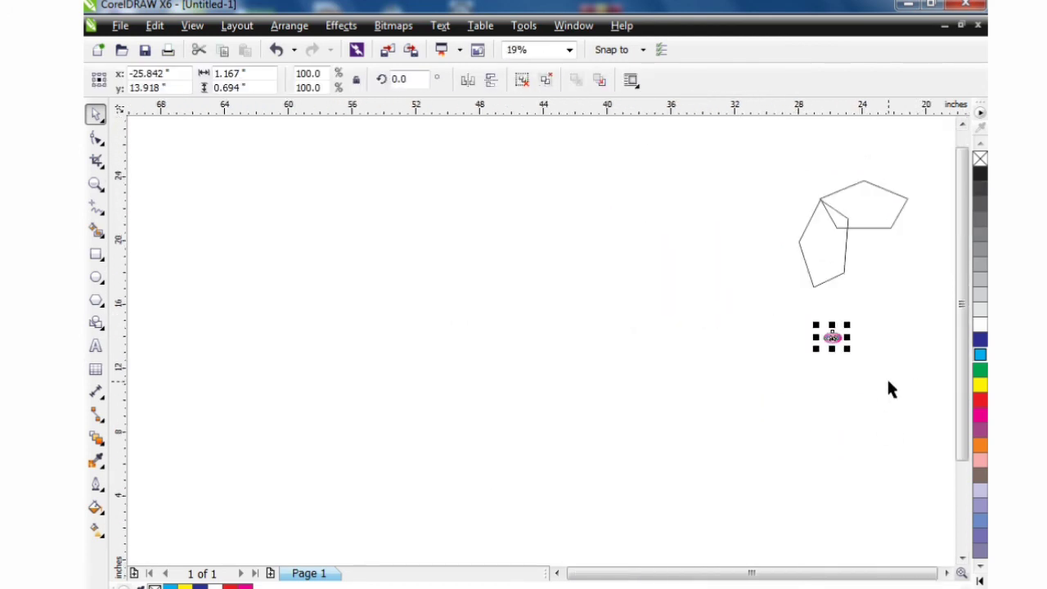
left_click(946, 573)
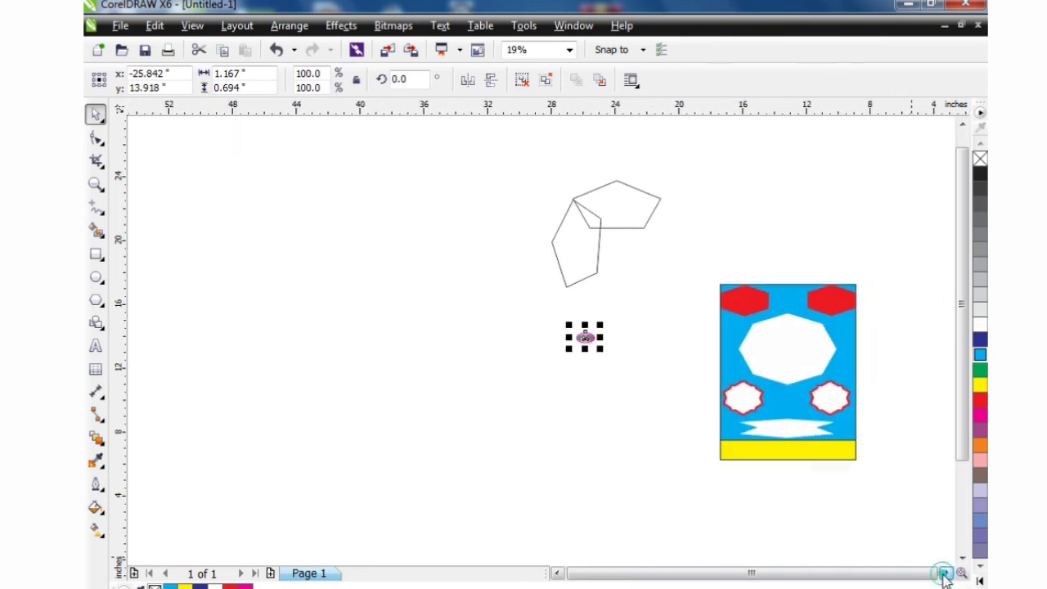
scroll(525, 330, "up", 2)
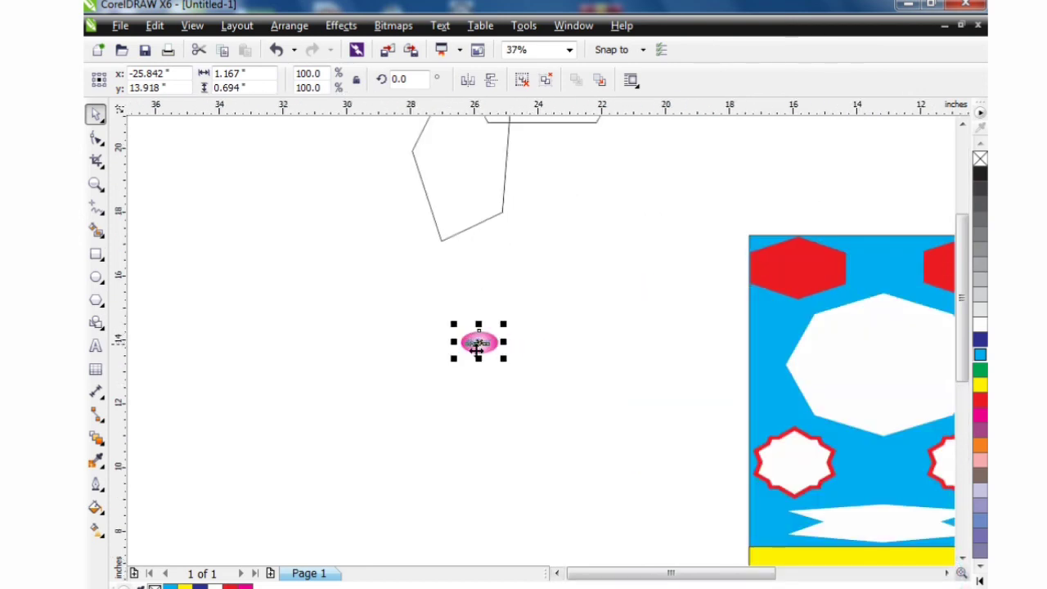
left_click_drag(478, 343, 773, 322)
left_click(641, 297)
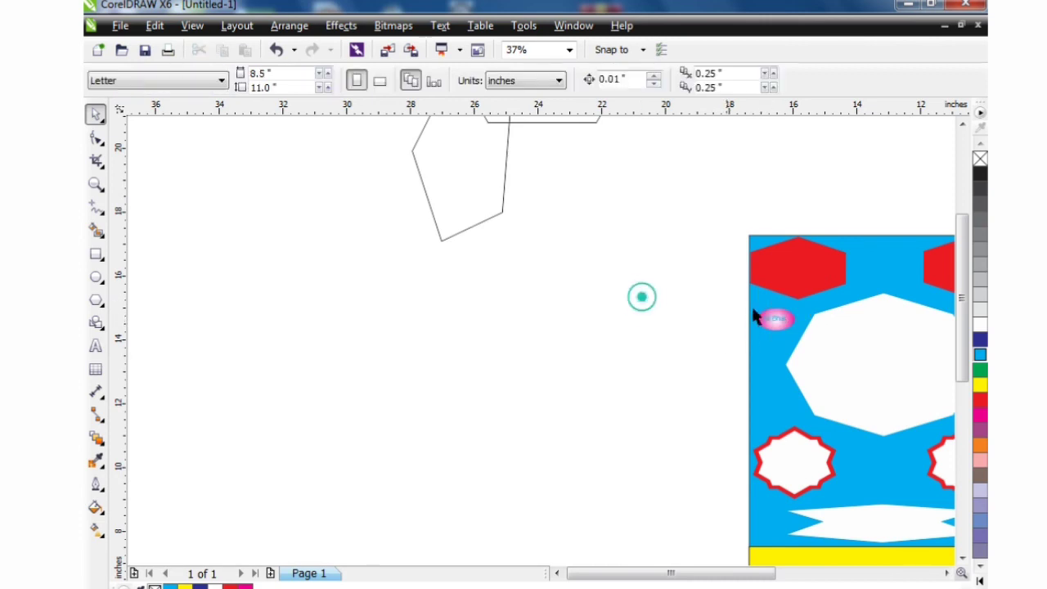
- Enlarge the grouped name badge proportionally about its centre to about 1.5 inches wide, keeping it below the left red hexagon
scroll(796, 295, "up", 4)
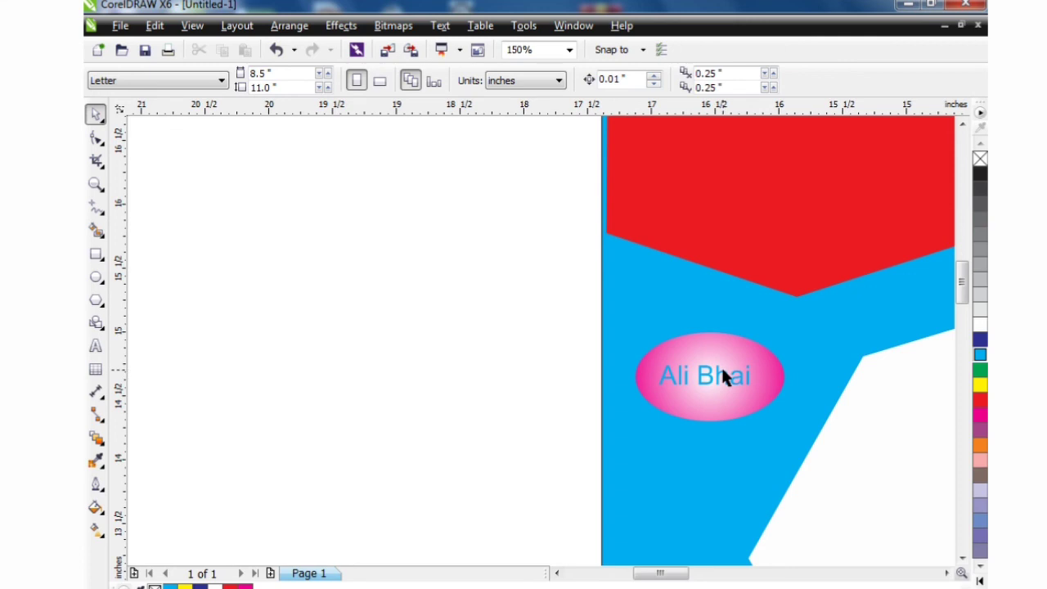
left_click(774, 378)
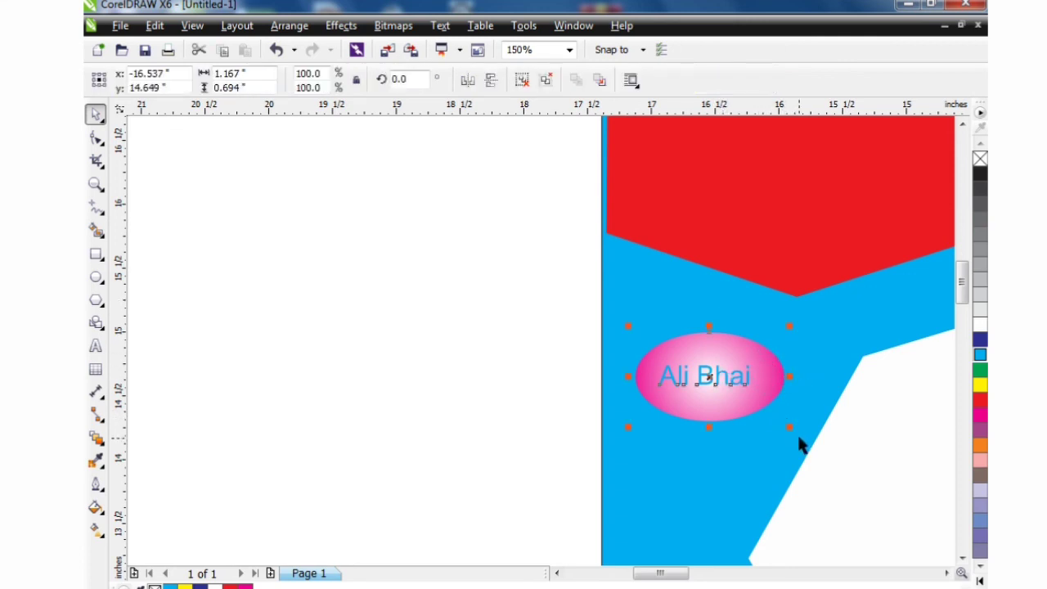
mouse_move(797, 435)
left_mouse_down()
mouse_move(820, 451)
mouse_move(806, 450)
left_mouse_up()
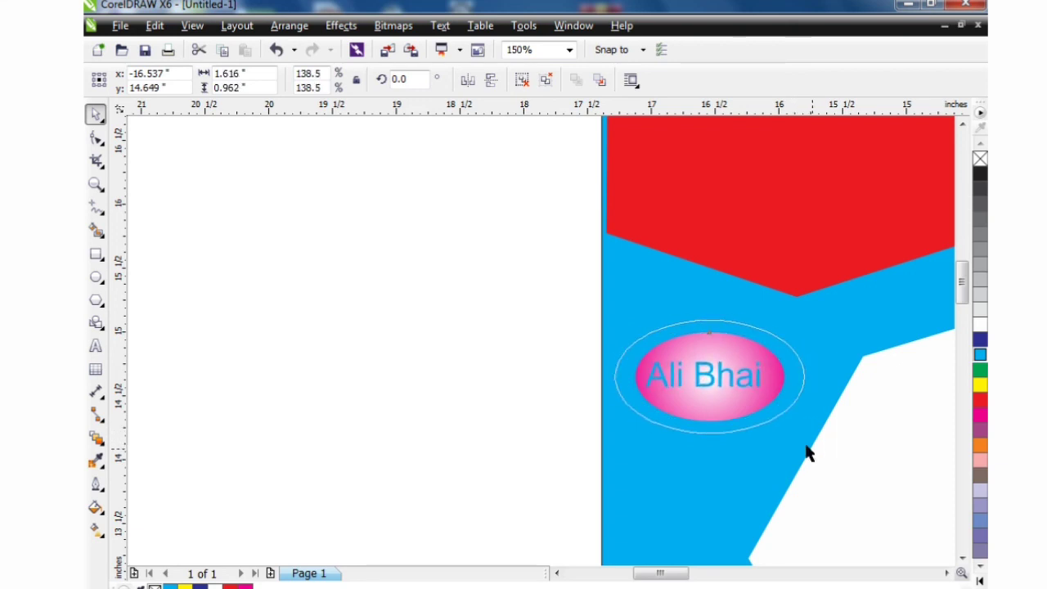
left_click(564, 363)
- Duplicate the name badge three times, placing copies below the right red hexagon and above each of the two white stars
scroll(712, 360, "down", 4)
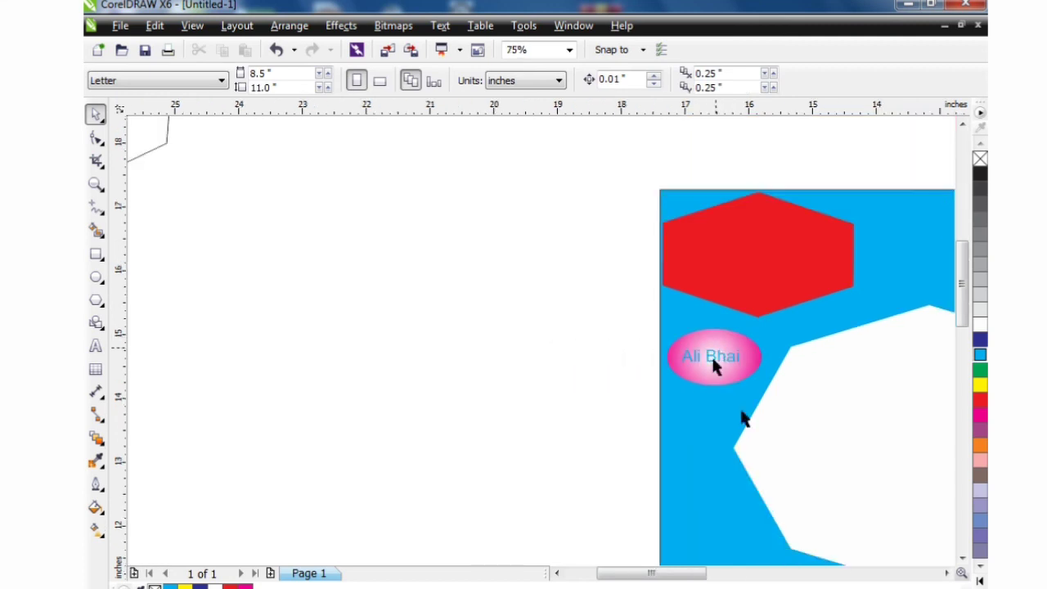
scroll(756, 386, "down", 4)
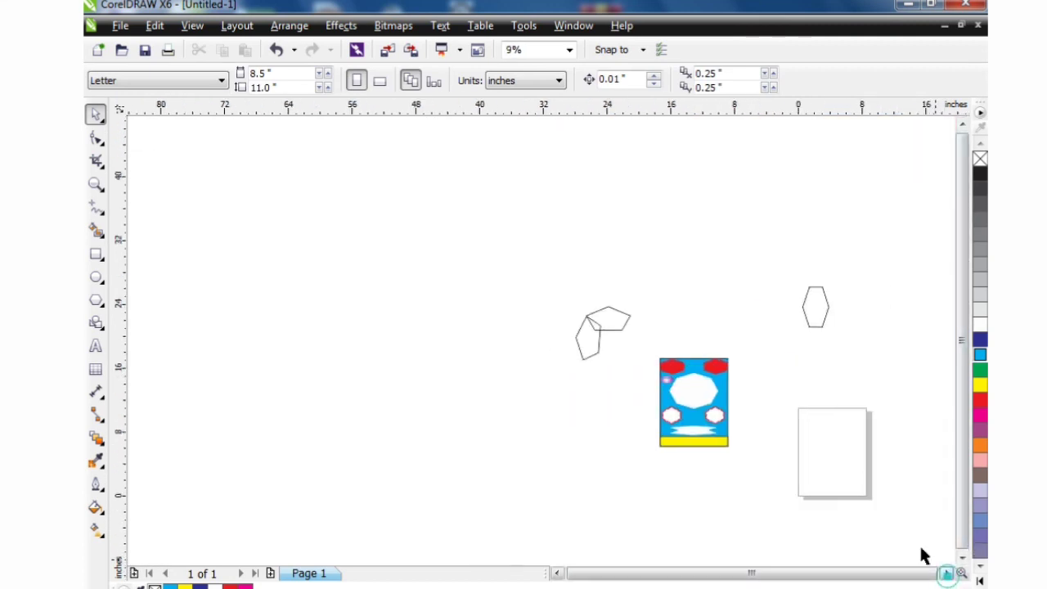
scroll(731, 413, "up", 4)
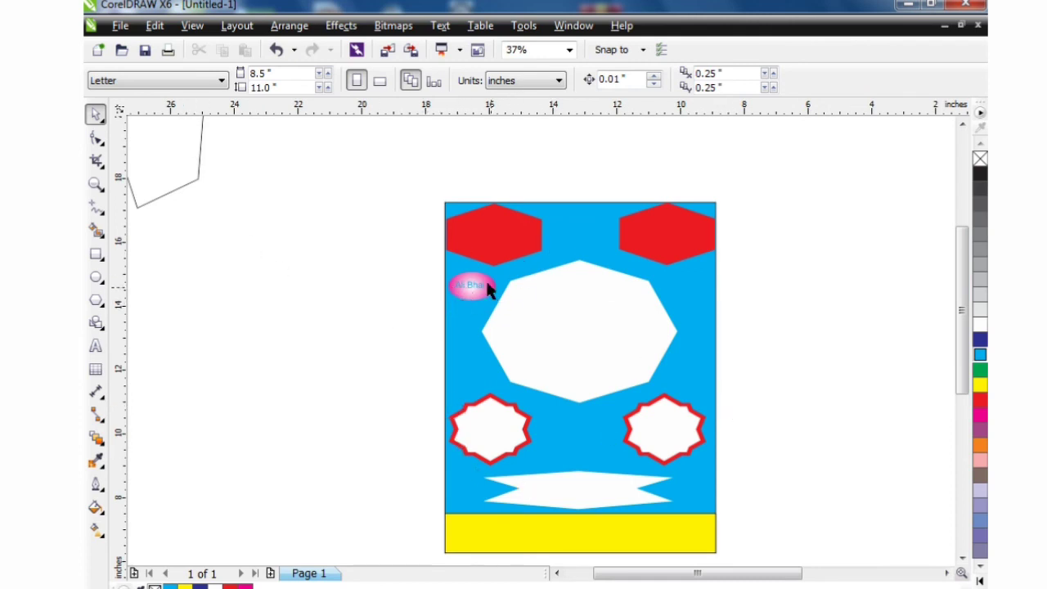
left_click_drag(470, 286, 687, 282)
left_click(805, 220)
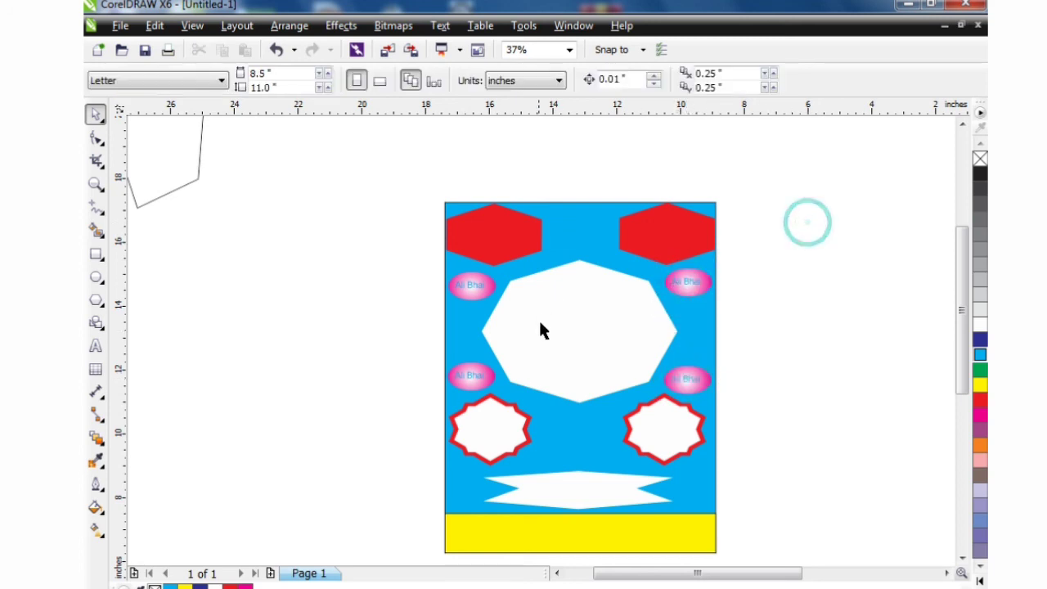